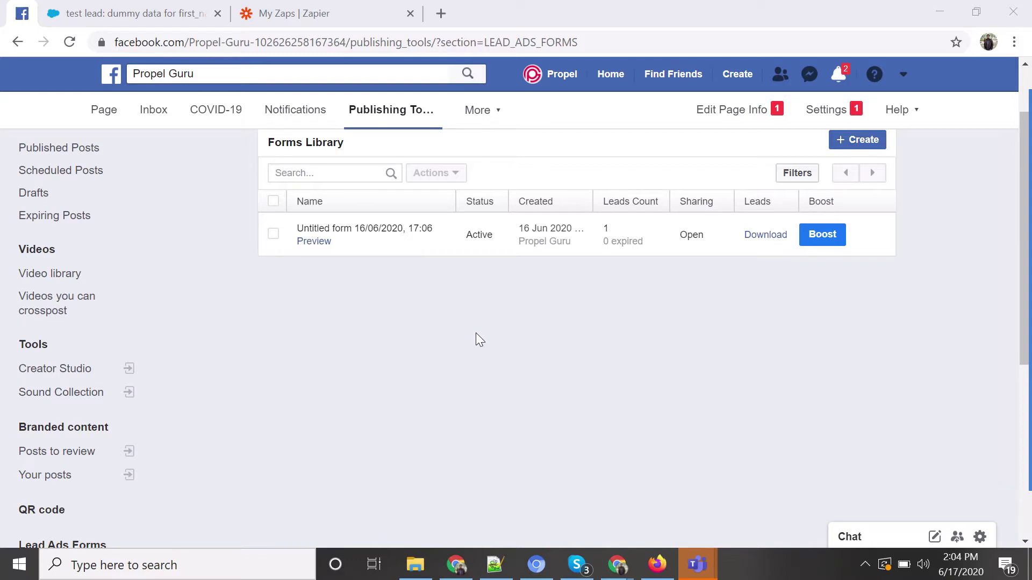
Start a new blank lead form from the Forms Library.
scroll(466, 339, up, 2)
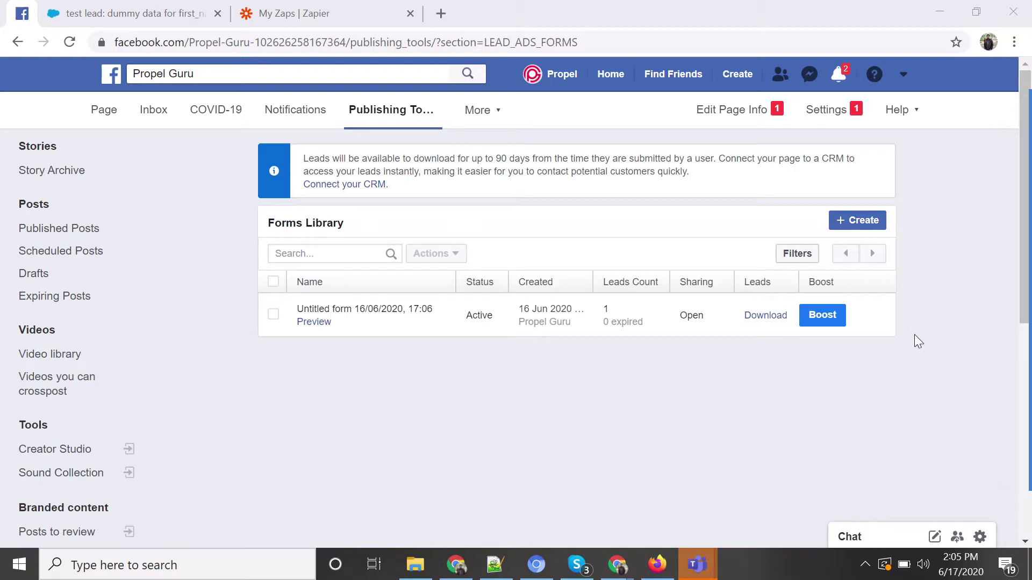
click(859, 220)
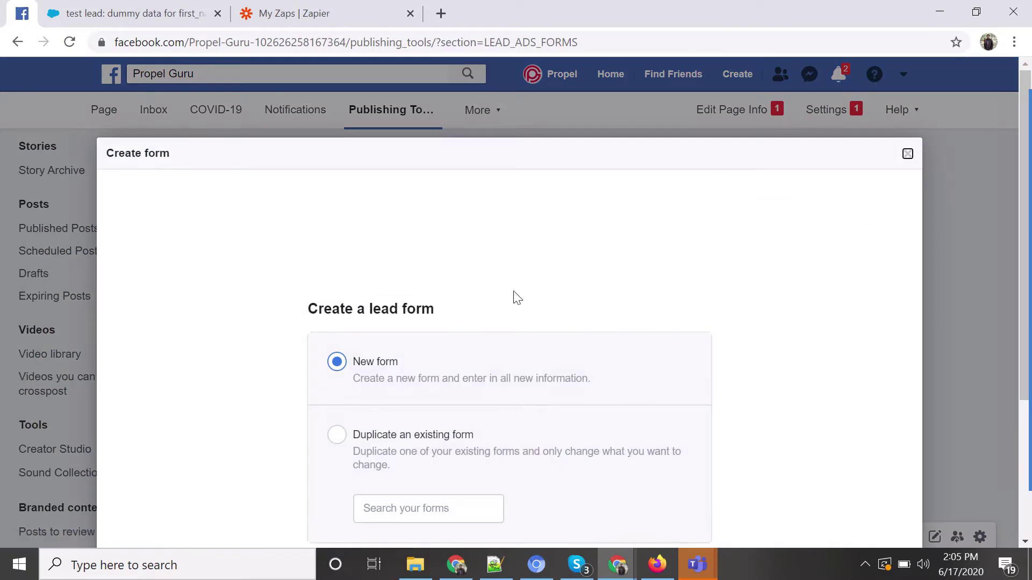
triple_click(505, 81)
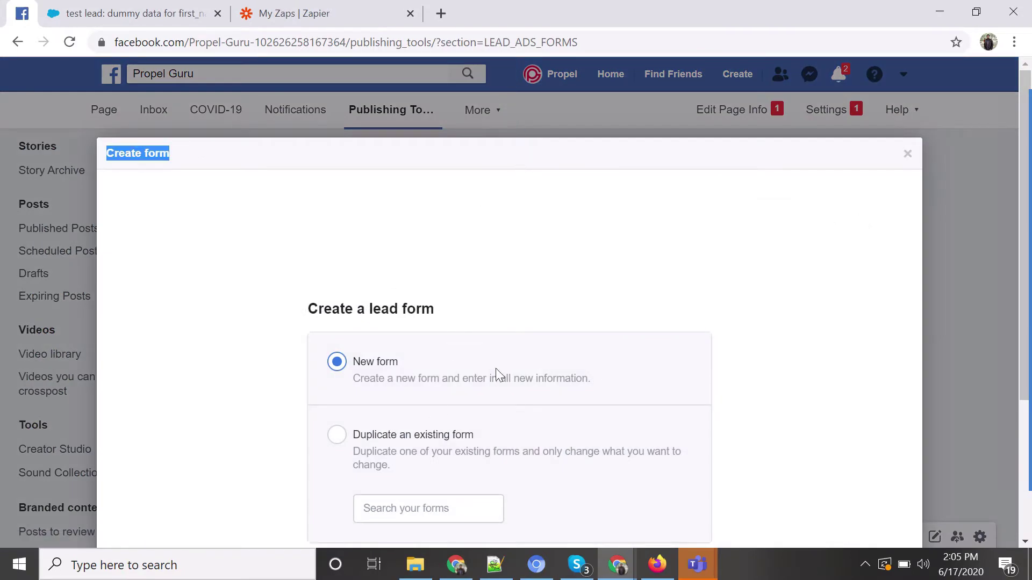
scroll(836, 339, down, 4)
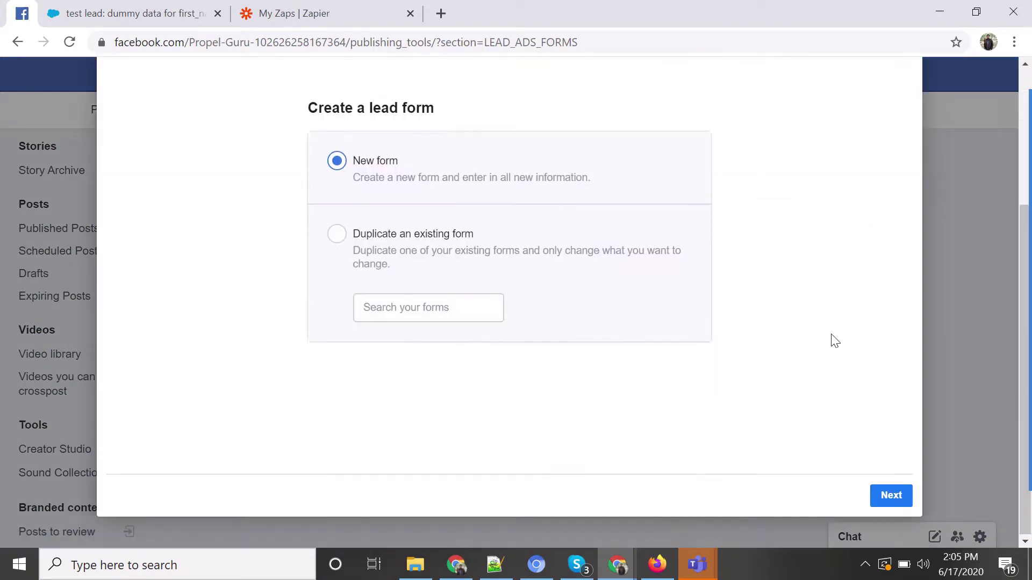
click(889, 495)
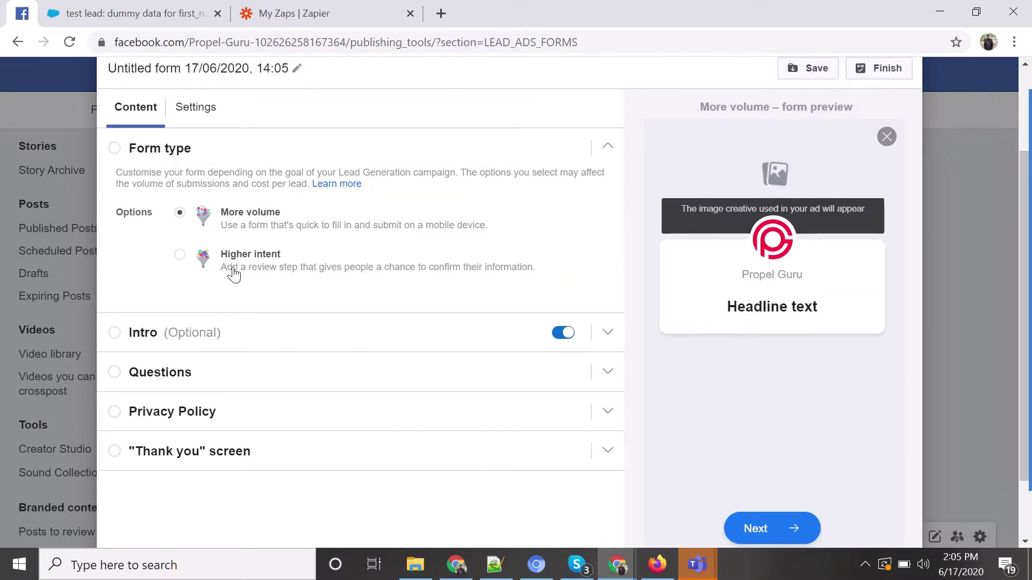
Rename the form to 'First FB Page Form', keeping the More volume form type.
scroll(280, 200, up, 2)
double_click(277, 150)
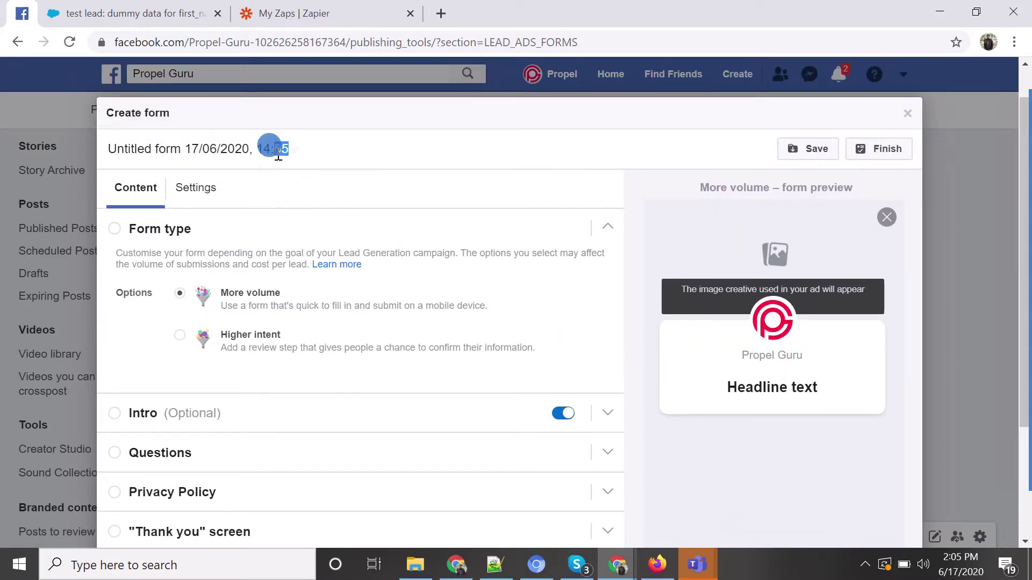
key(ctrl+a)
key(BackSpace)
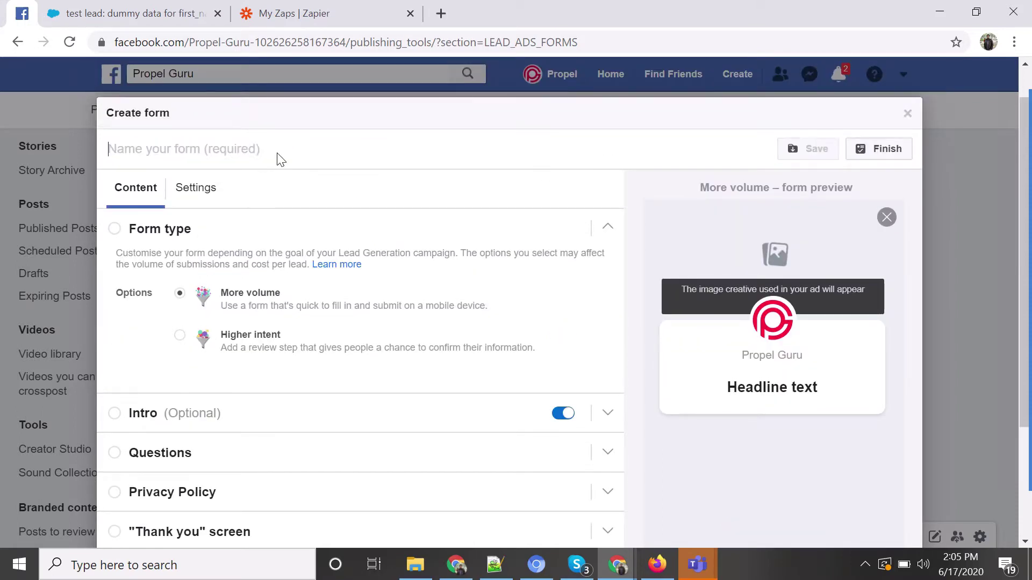
text(First F)
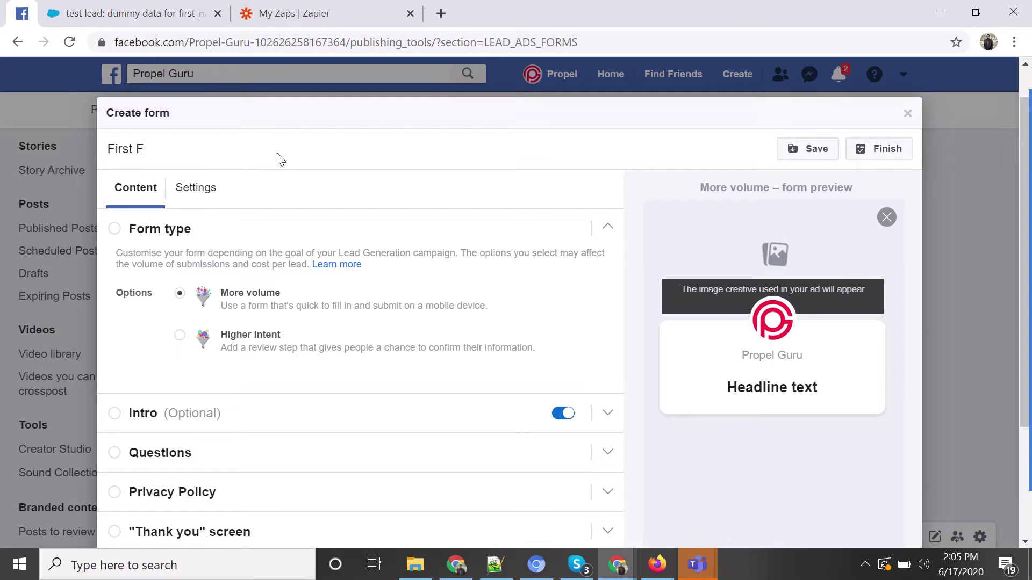
text(B Page Form)
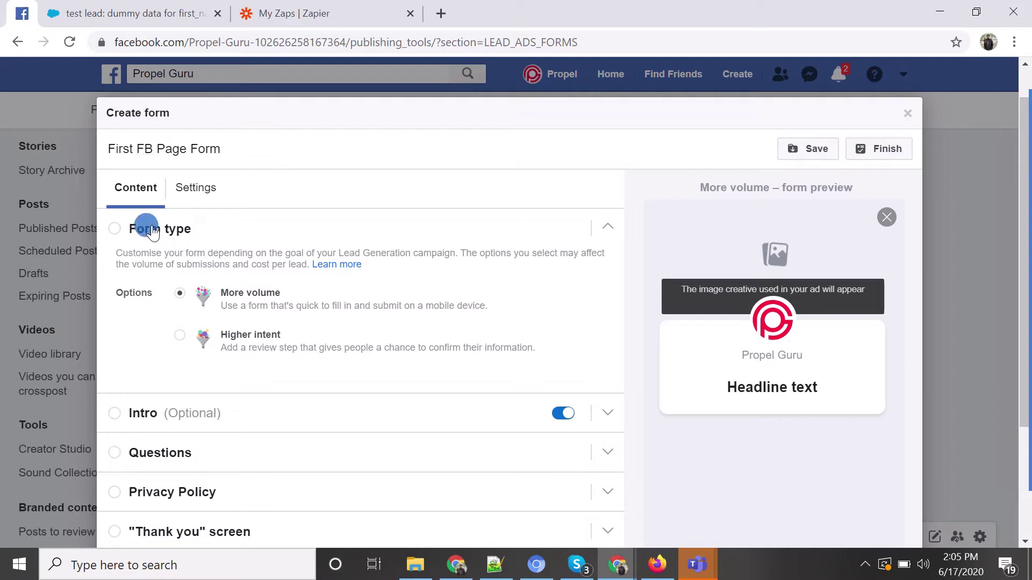
click(141, 228)
click(134, 230)
scroll(426, 290, down, 1)
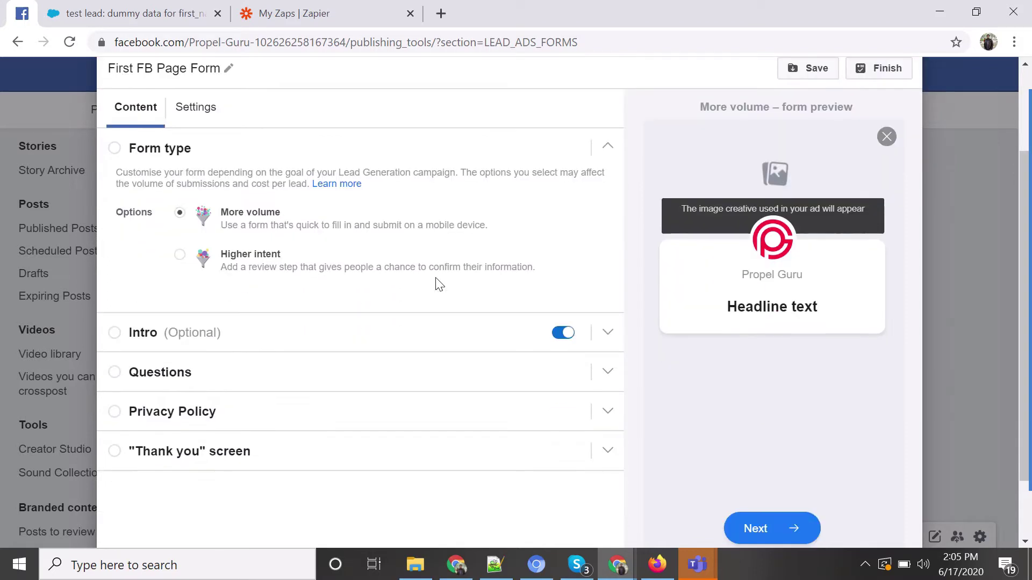
Set the intro headline to 'Form is for demo purpose'.
click(317, 344)
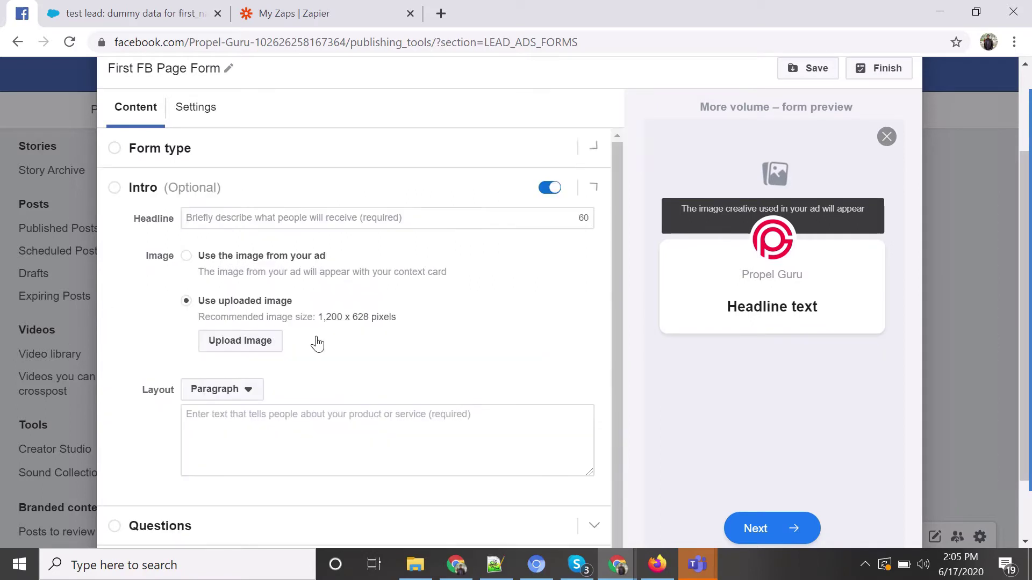
click(279, 225)
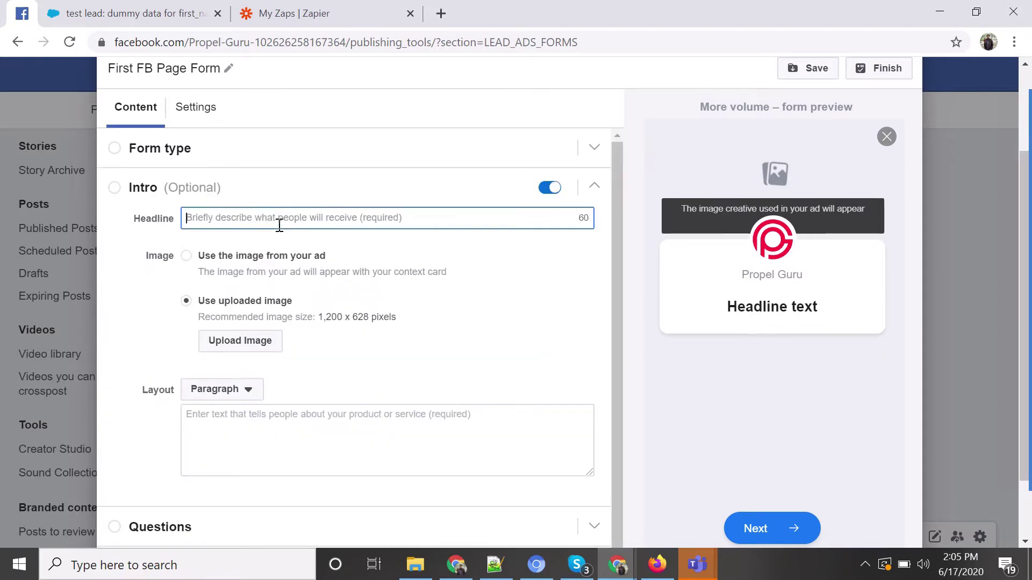
text(Form is for)
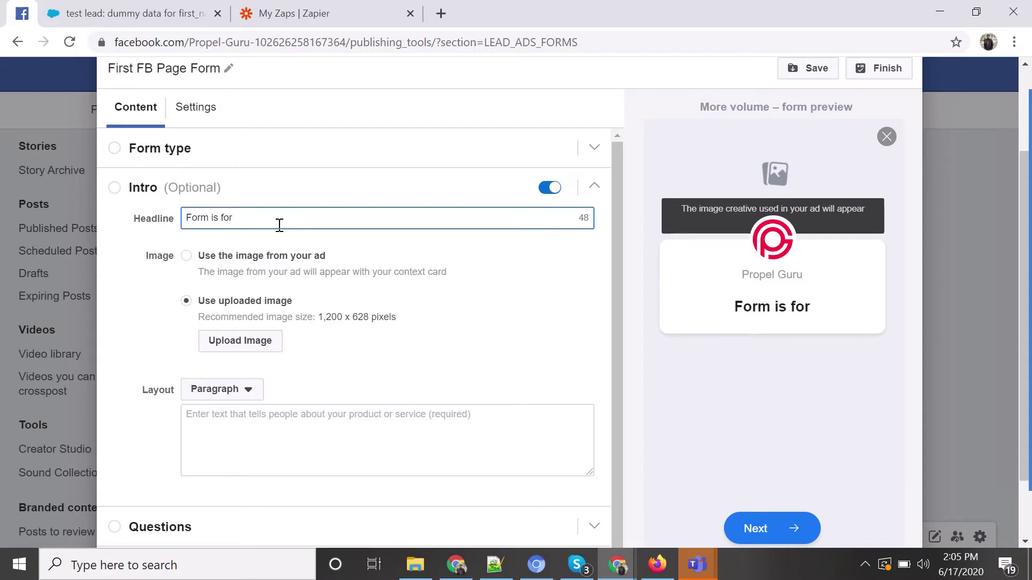
text( demo purpo)
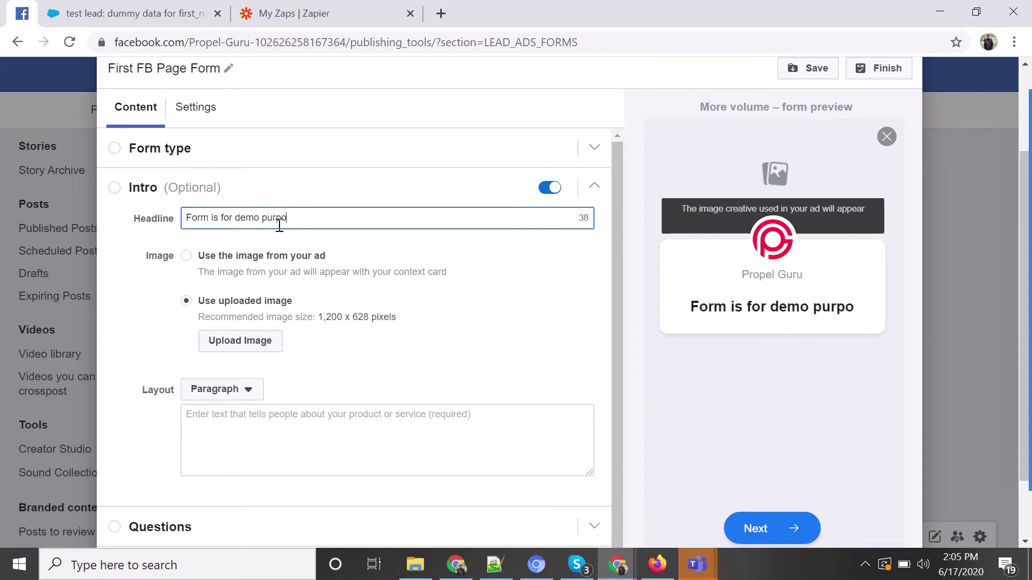
text(se)
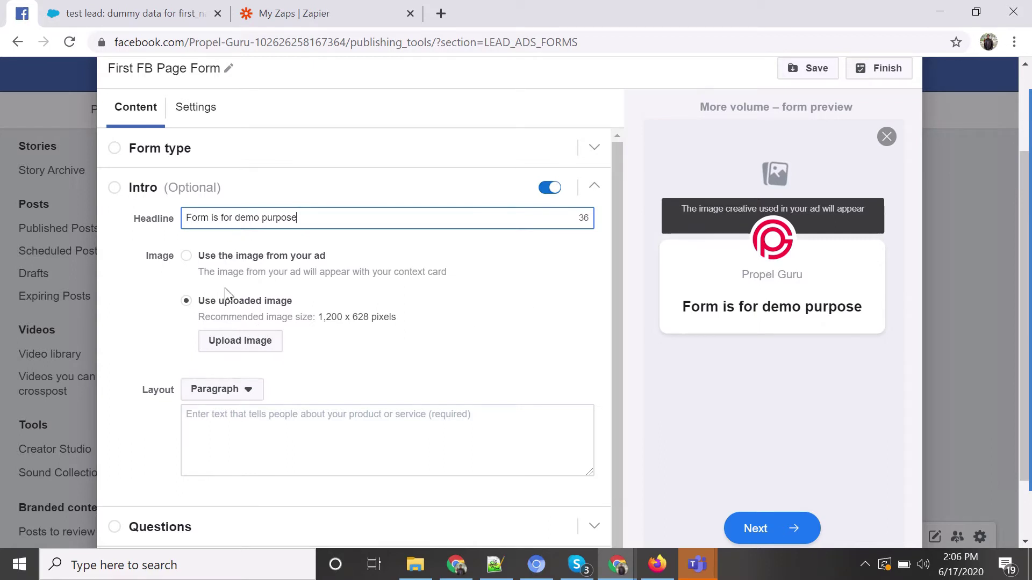
Upload the Digital-Marketing-Agency-Manchester image from Downloads as the intro image.
click(231, 340)
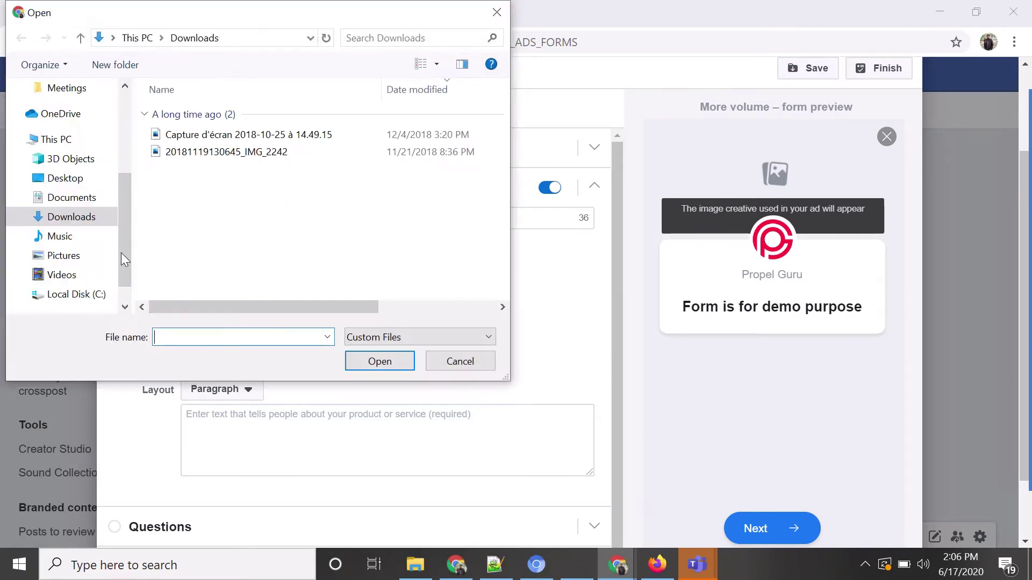
click(63, 217)
click(253, 135)
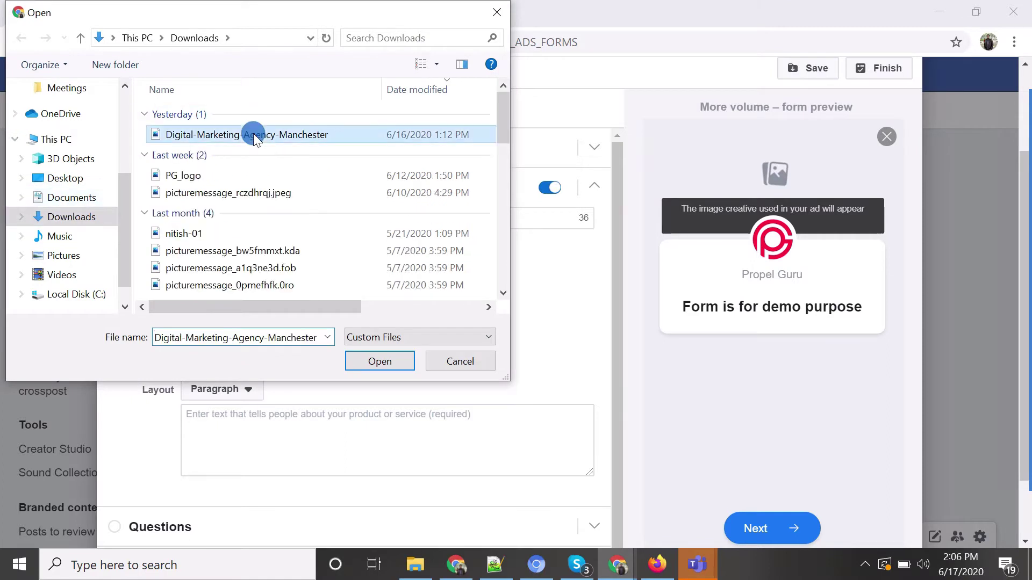
click(359, 361)
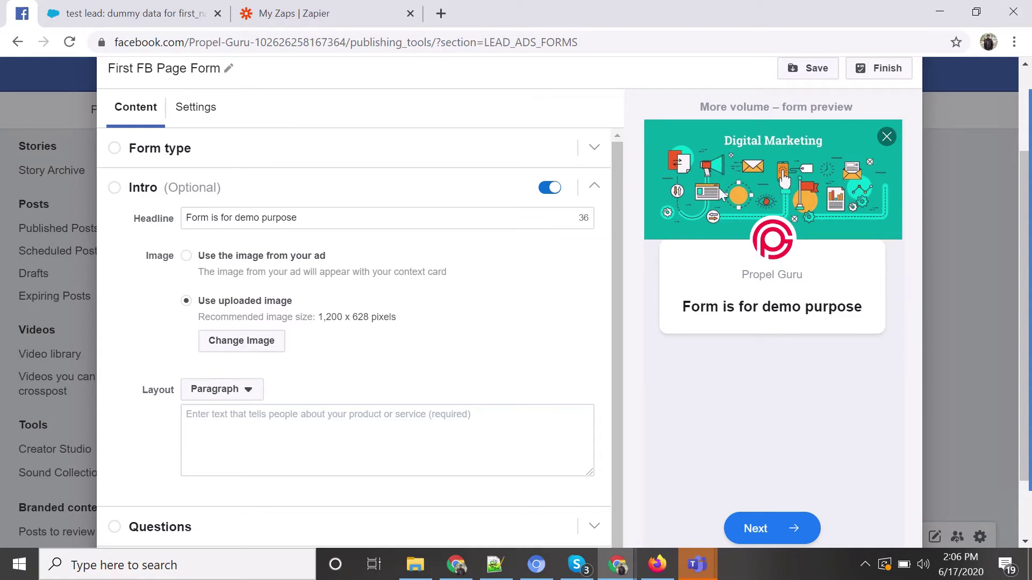
scroll(362, 357, down, 1)
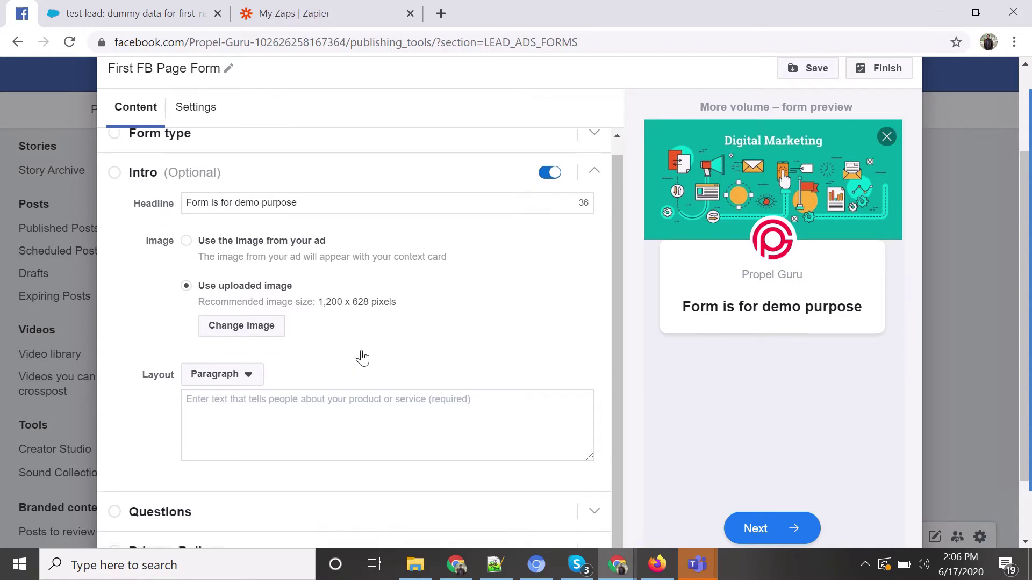
Enter the intro paragraph 'This is a demo run add for FB and Salesforce', fixing typos.
click(309, 385)
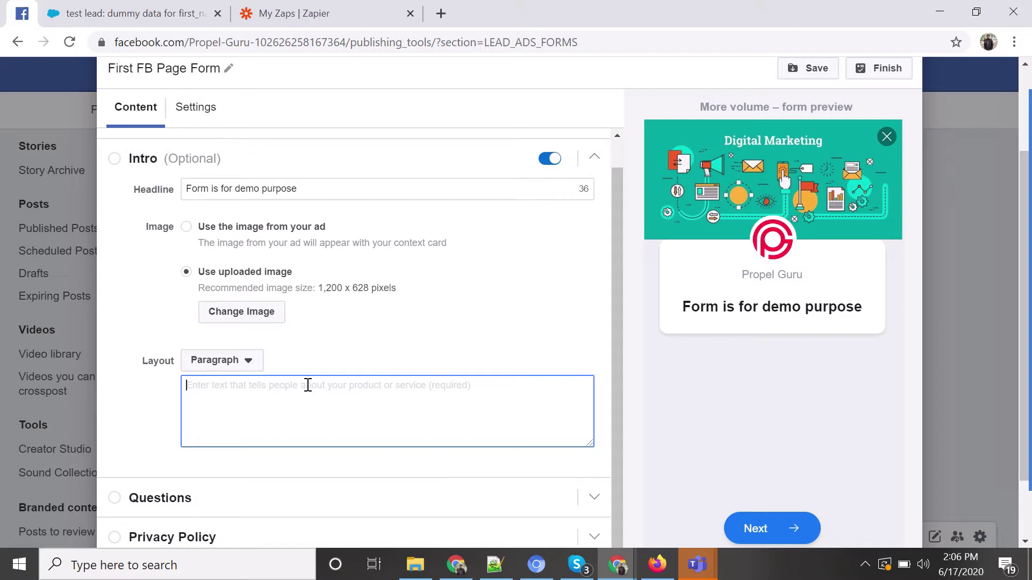
text(This is a )
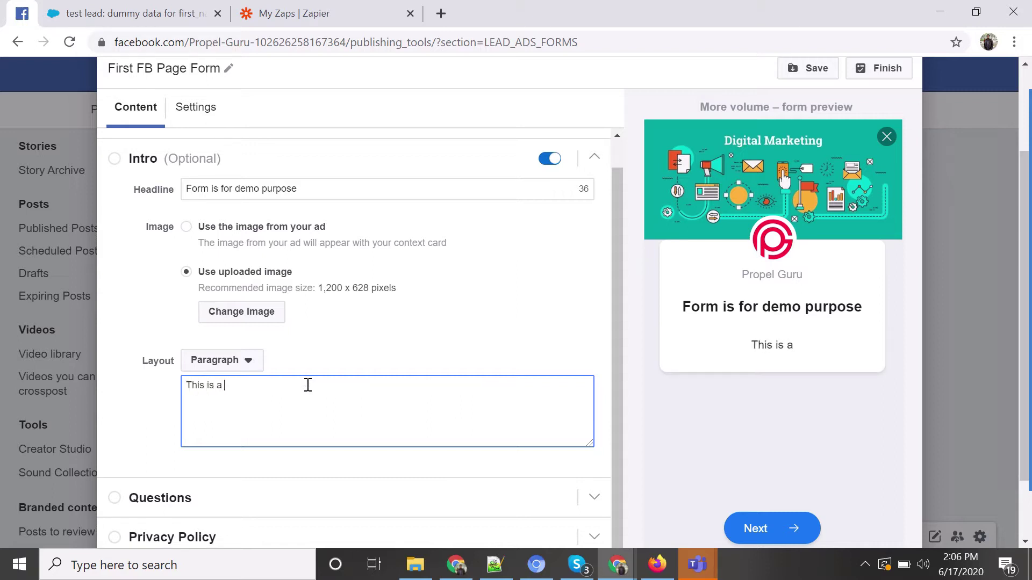
text(demo run a)
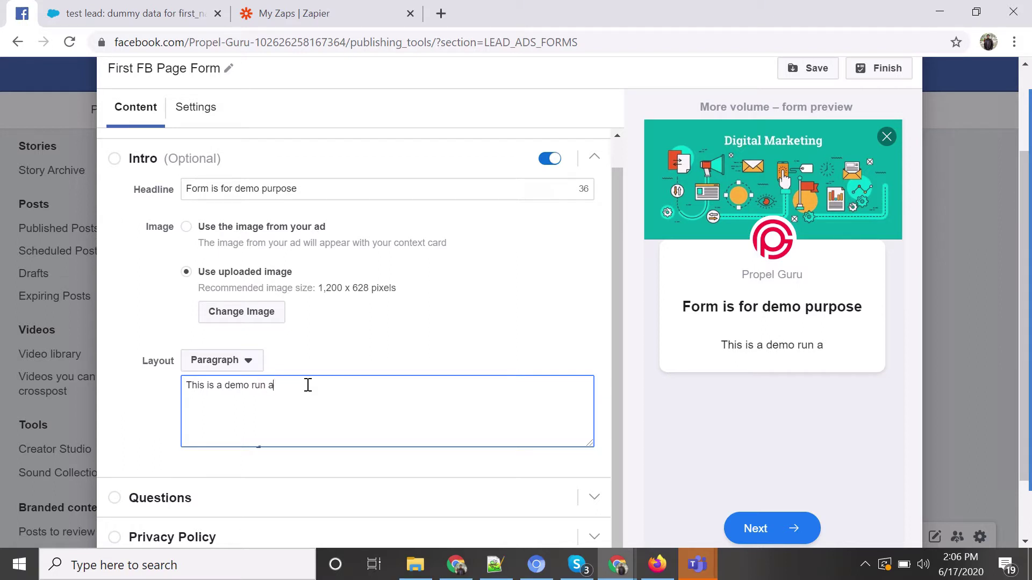
text(dd for Sa)
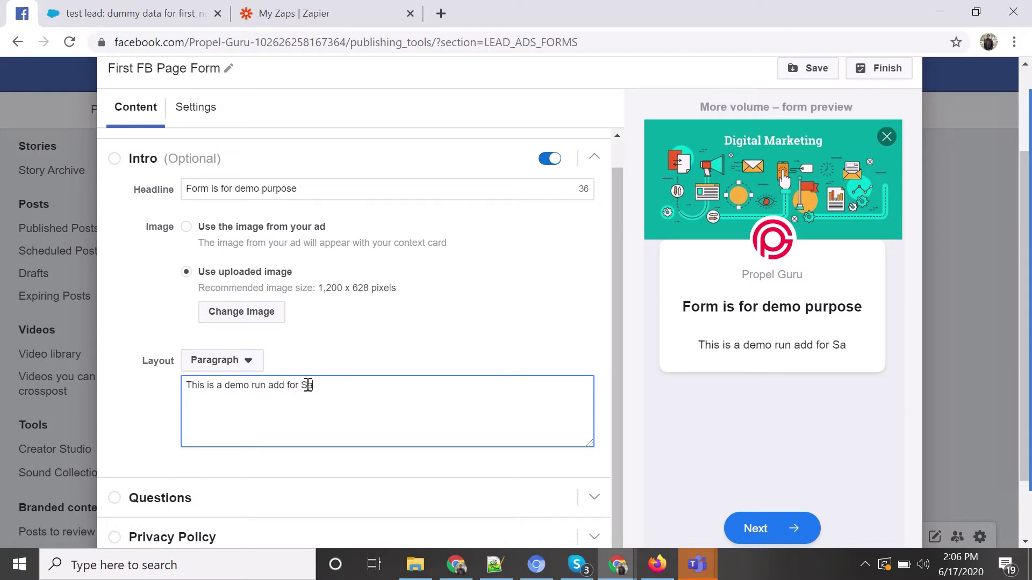
key(BackSpace)
key(BackSpace)
text(F)
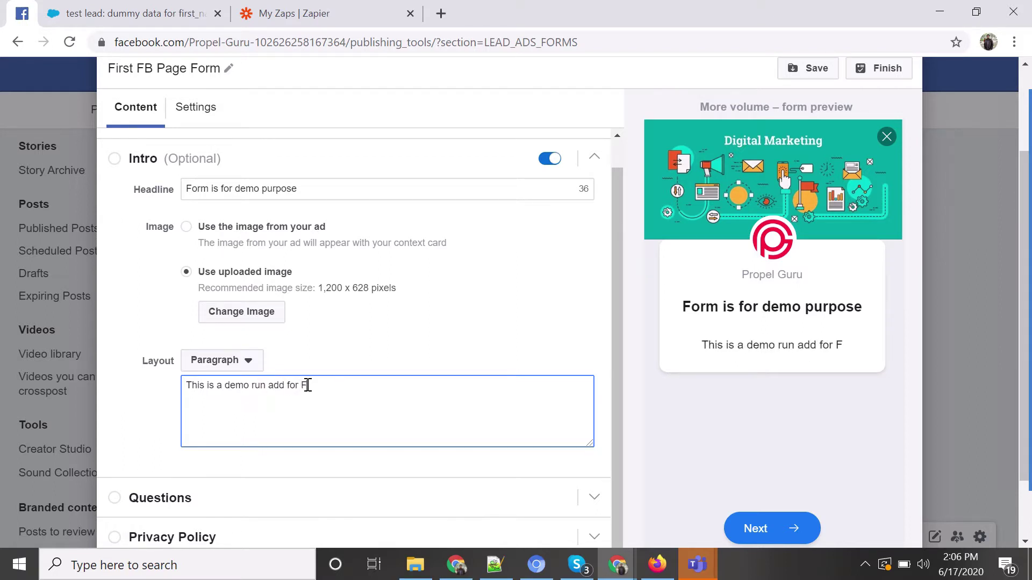
text(B and )
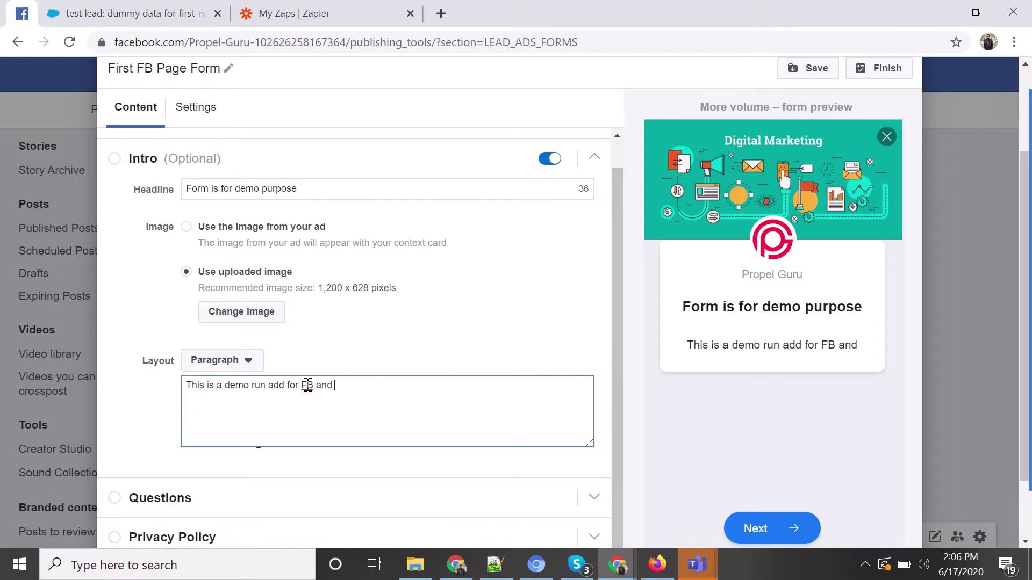
text(Salesfoce)
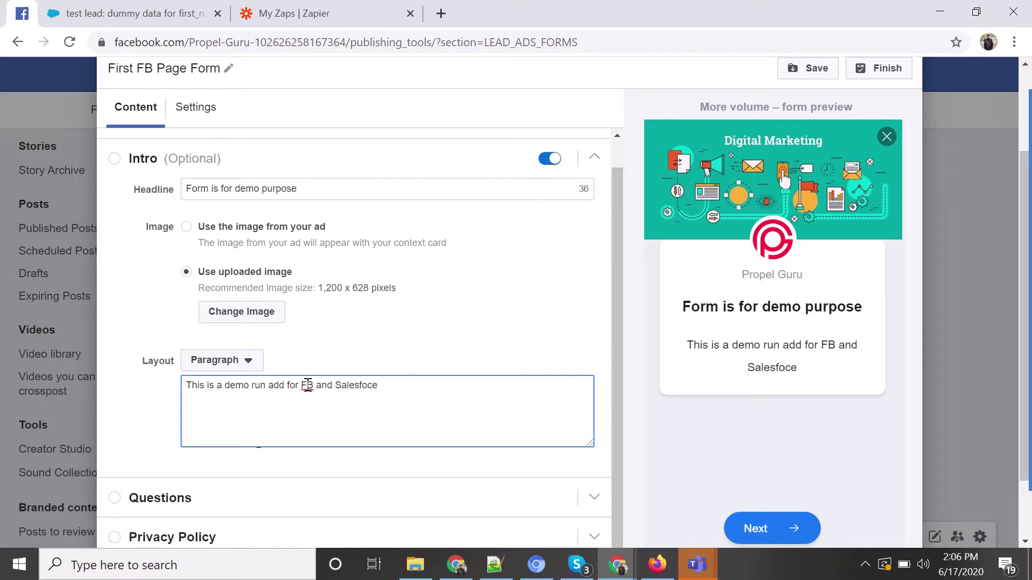
key(BackSpace)
key(BackSpace)
key(BackSpace)
text(orce)
scroll(147, 285, down, 1)
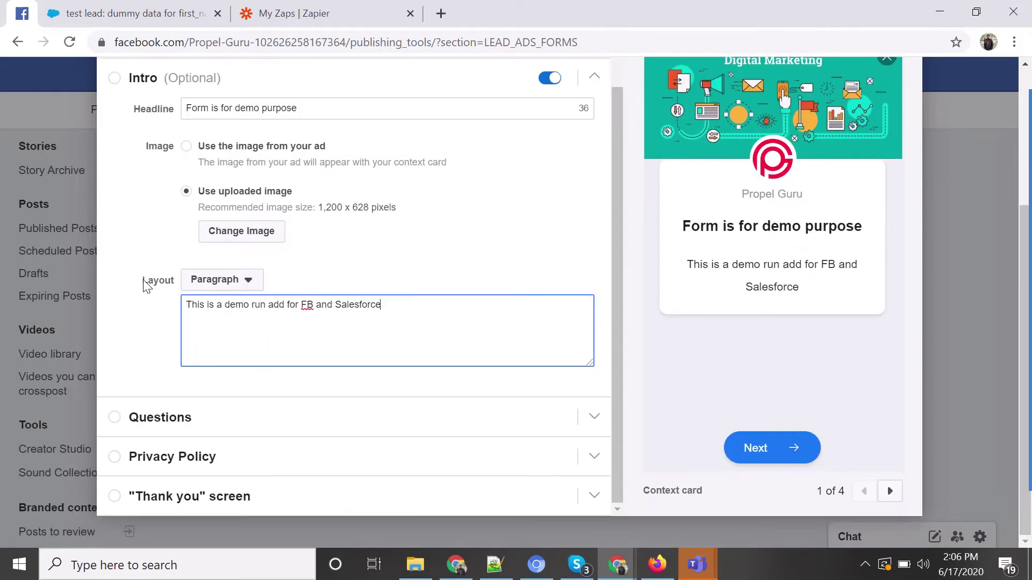
Remove the Full name question from the form's Questions section.
click(171, 427)
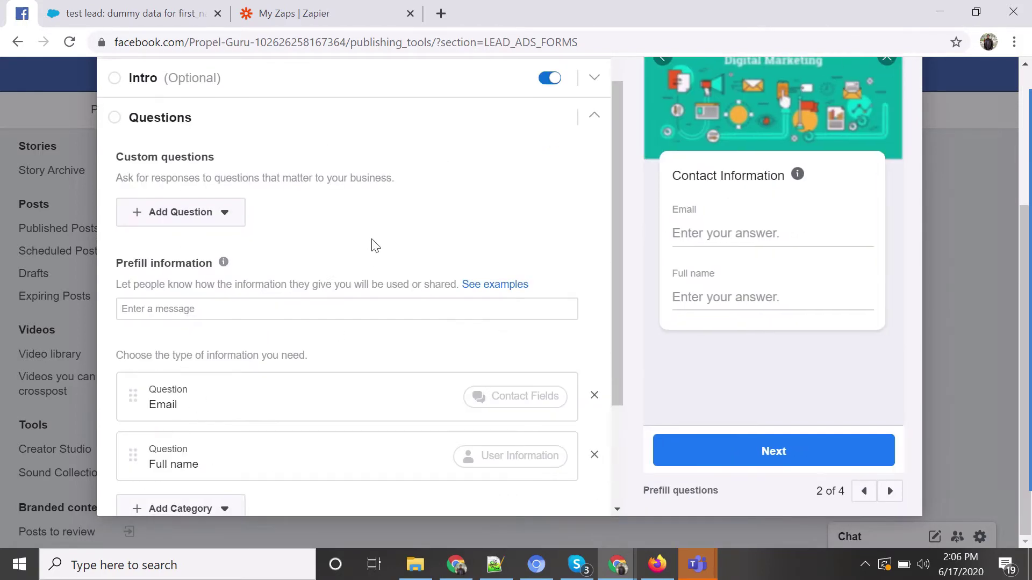
scroll(353, 254, up, 1)
scroll(358, 247, down, 3)
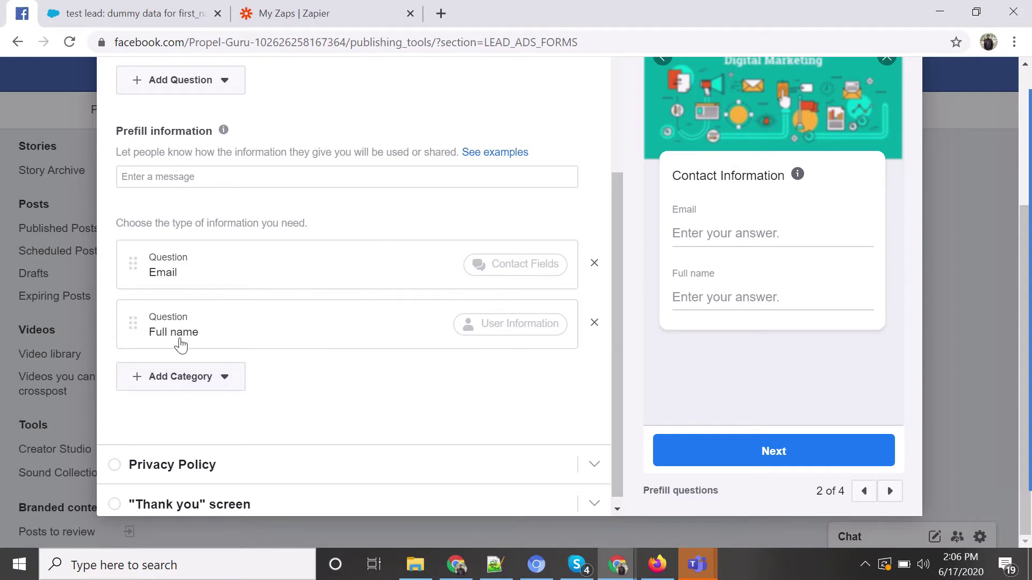
click(594, 324)
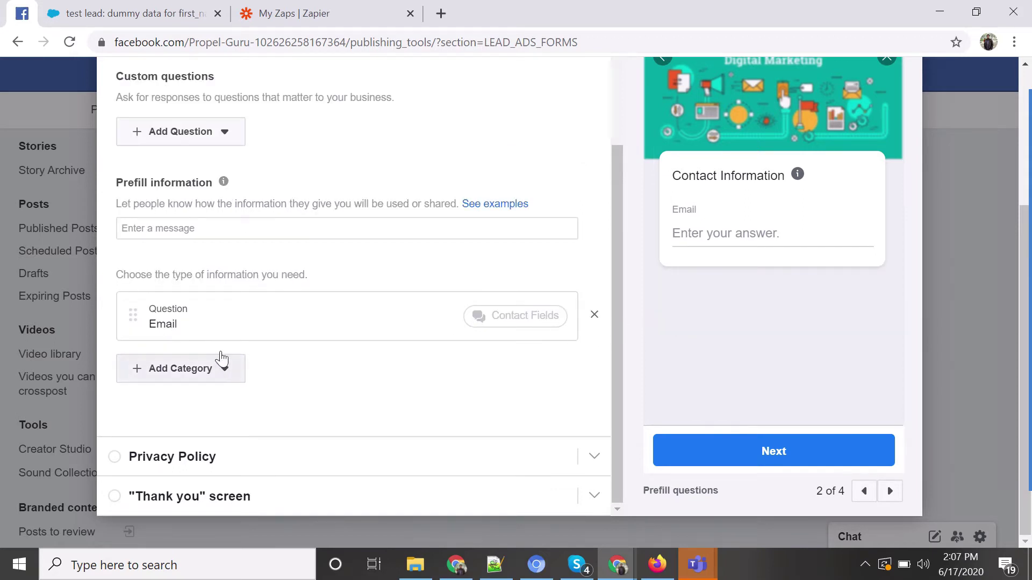
scroll(243, 260, up, 1)
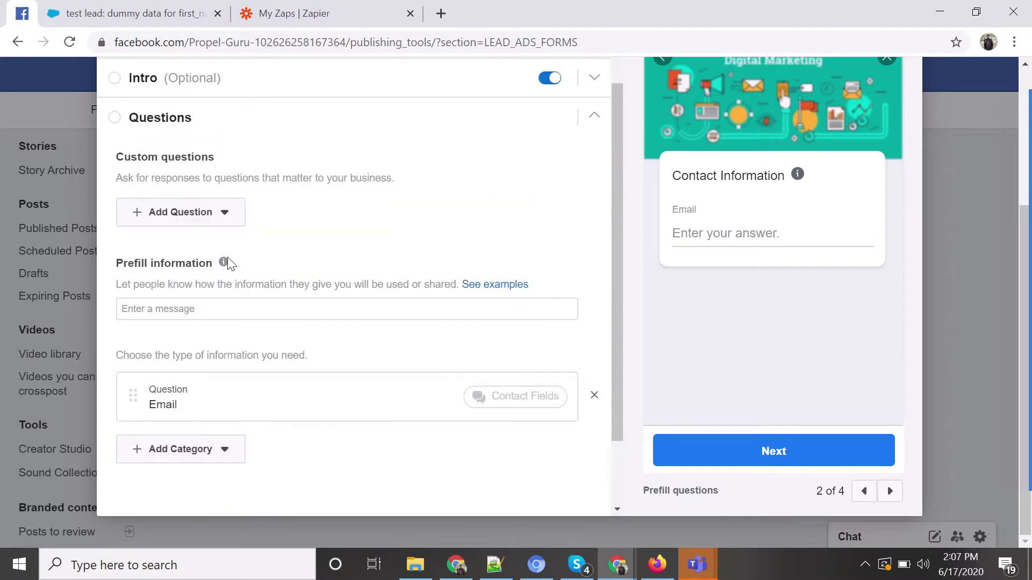
scroll(226, 267, down, 1)
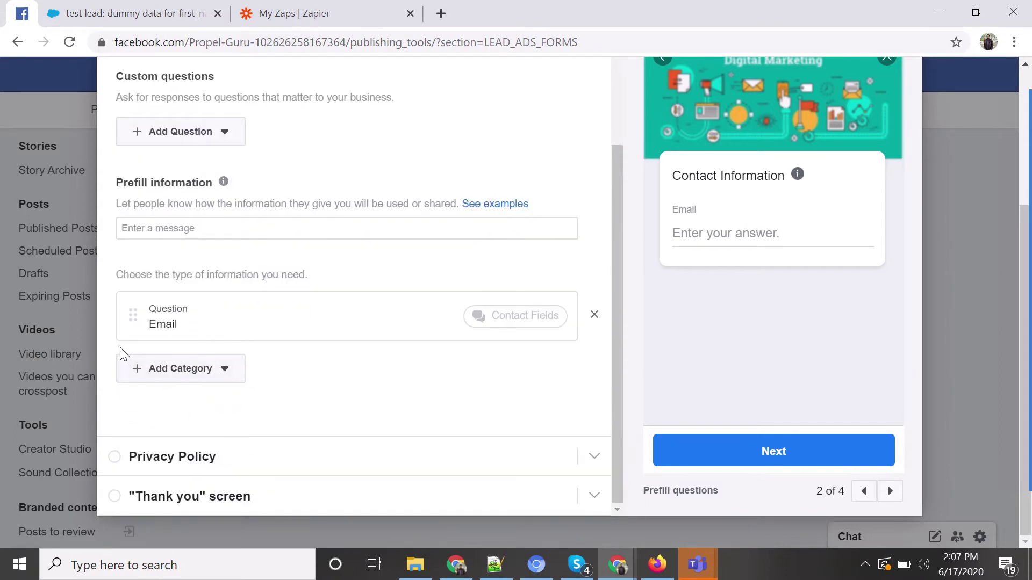
scroll(213, 264, up, 1)
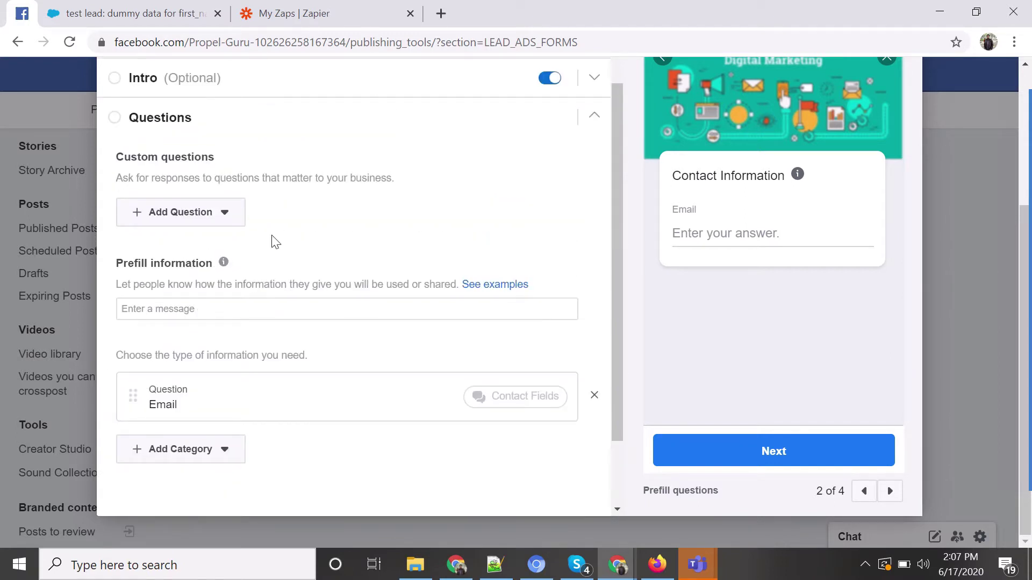
scroll(320, 192, down, 1)
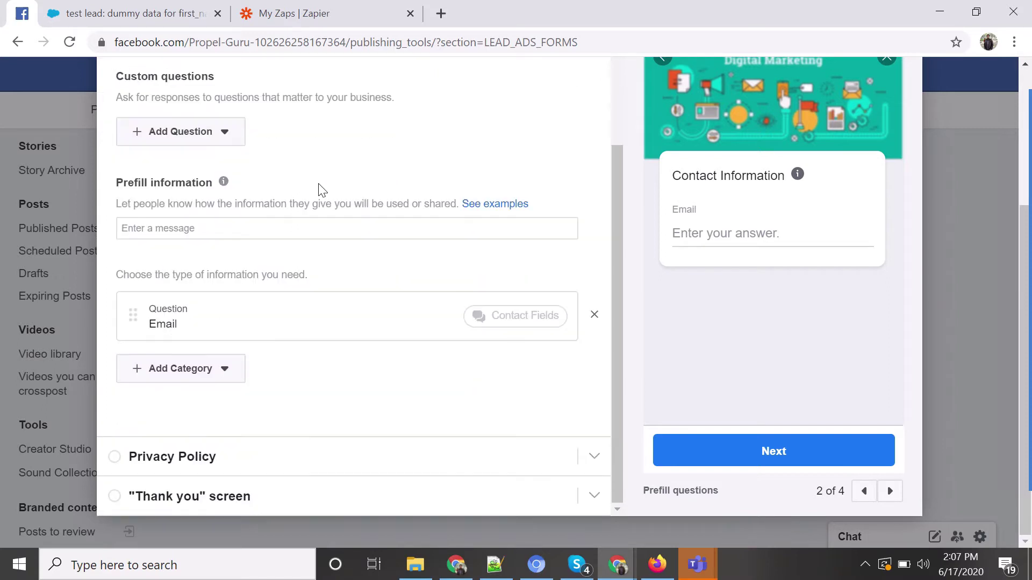
Add a First name question to the form.
click(214, 371)
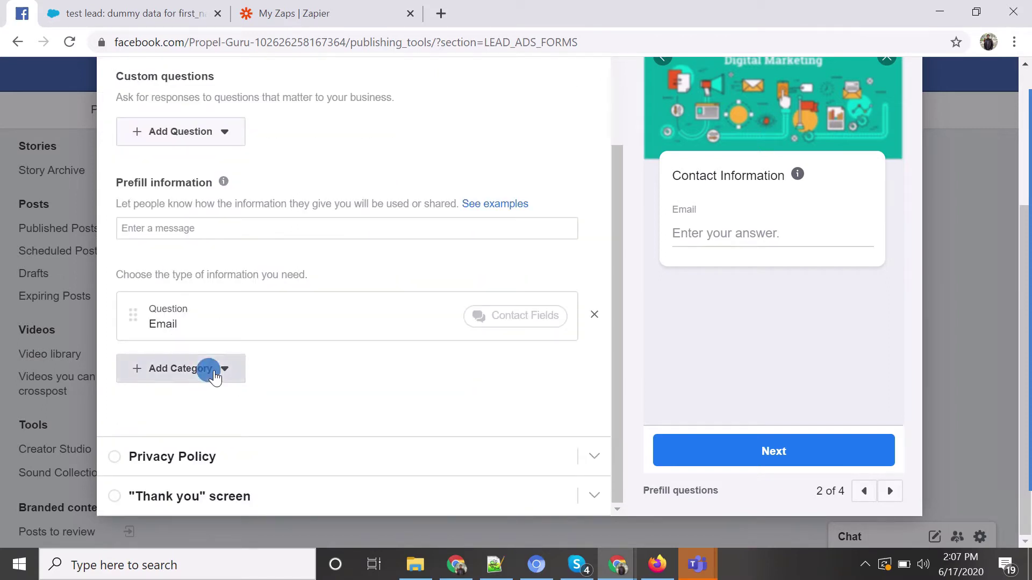
mouse_move(240, 392)
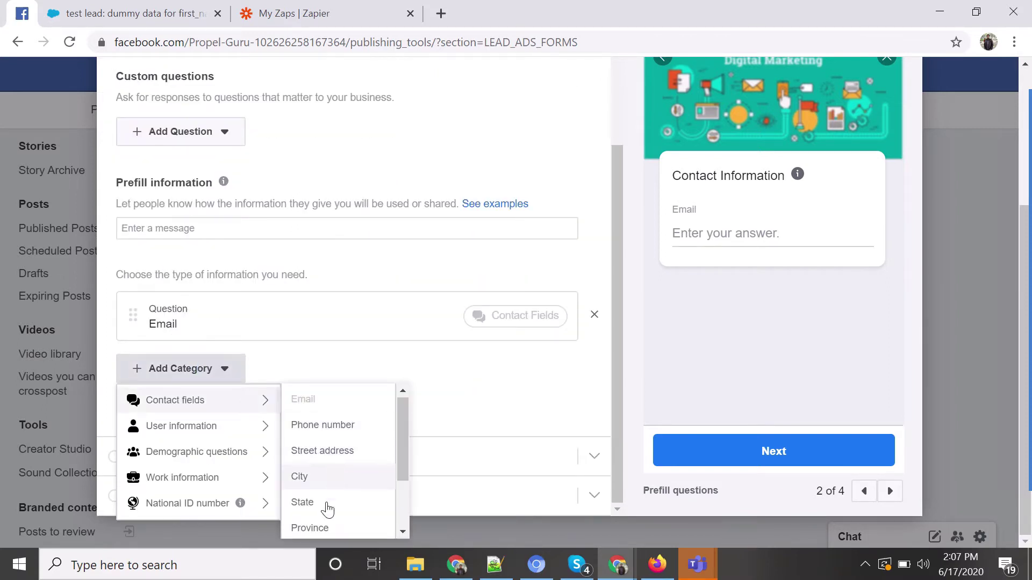
scroll(344, 489, down, 2)
scroll(338, 500, up, 5)
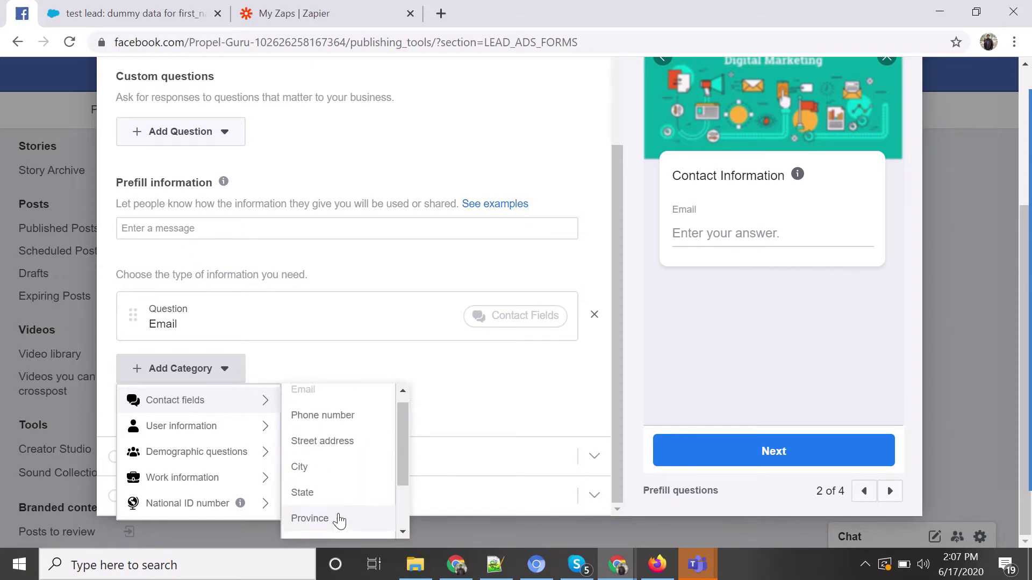
scroll(405, 367, down, 1)
mouse_move(199, 432)
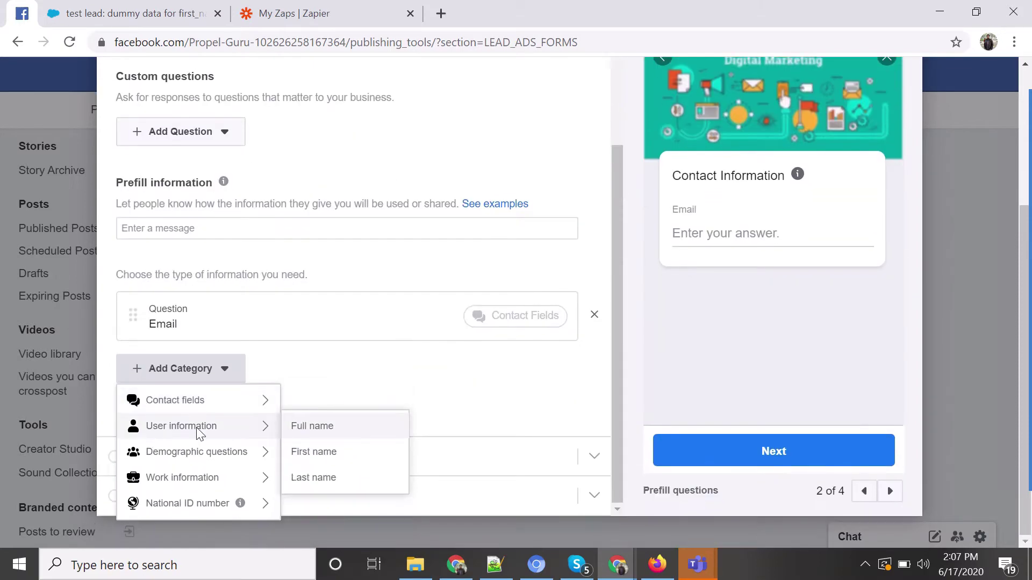
click(309, 451)
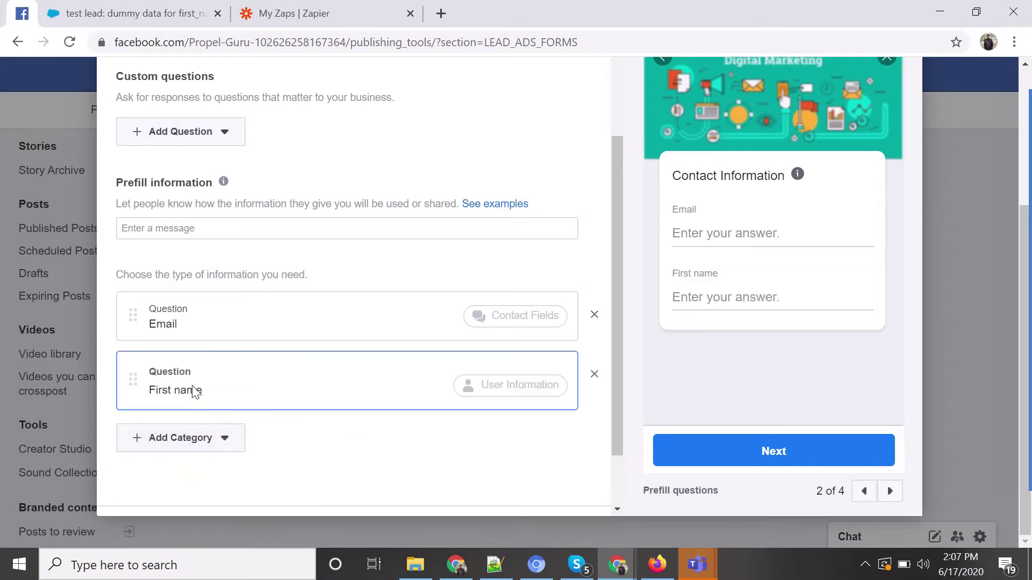
scroll(212, 339, down, 1)
Add a Last name question, discarding an accidentally added Gender question.
click(184, 364)
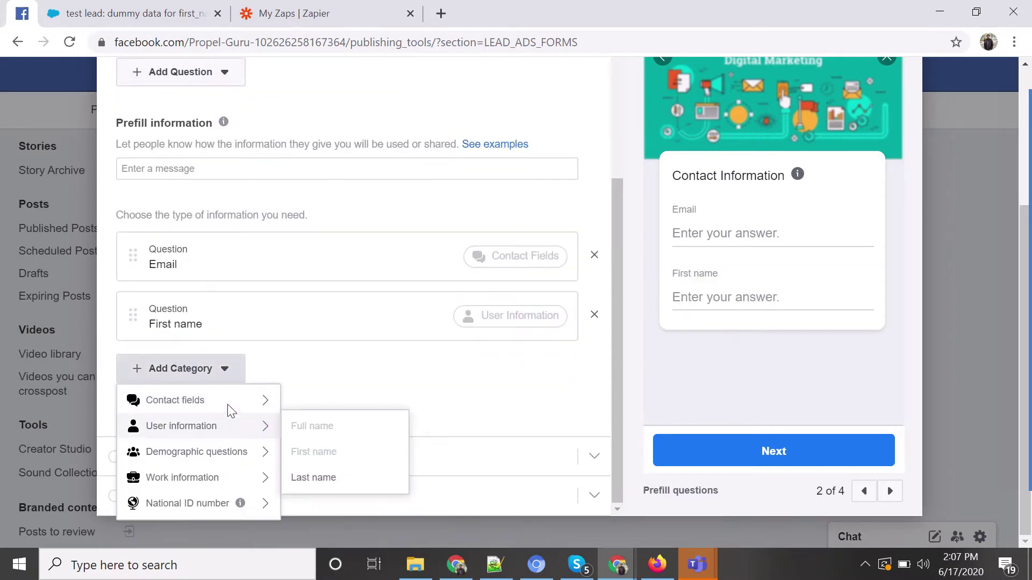
mouse_move(232, 433)
mouse_move(241, 452)
click(308, 478)
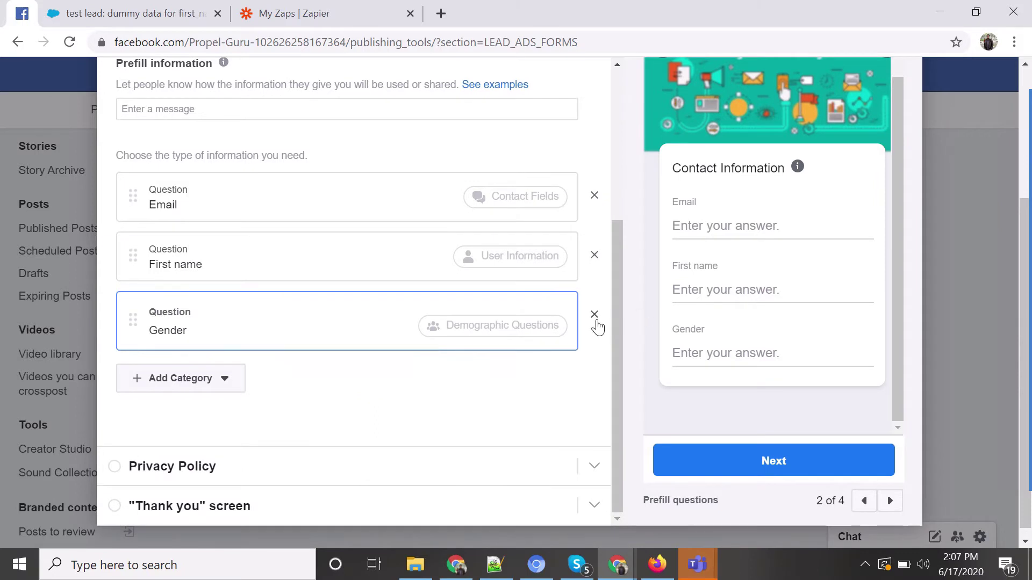
click(594, 322)
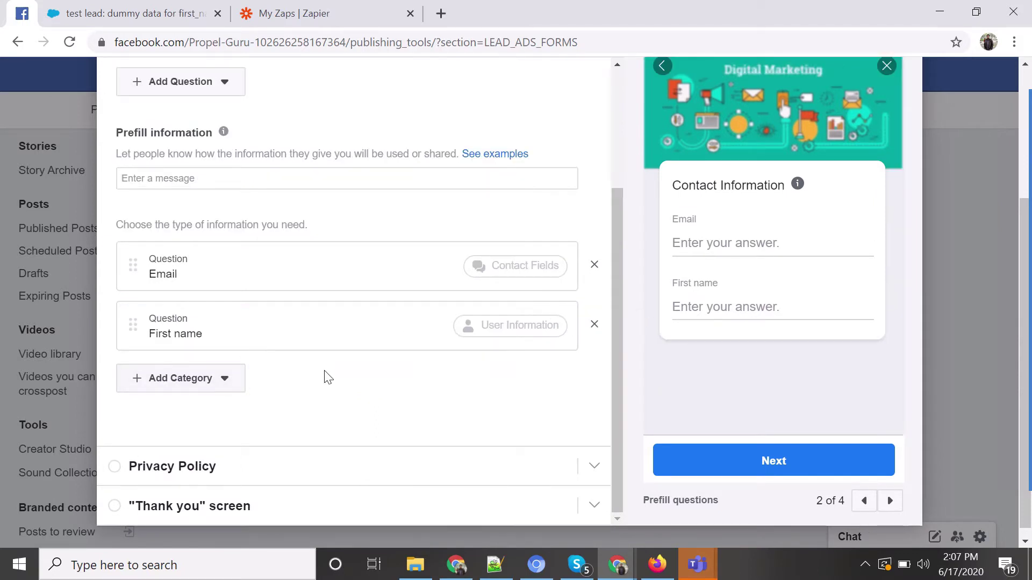
click(212, 370)
mouse_move(240, 436)
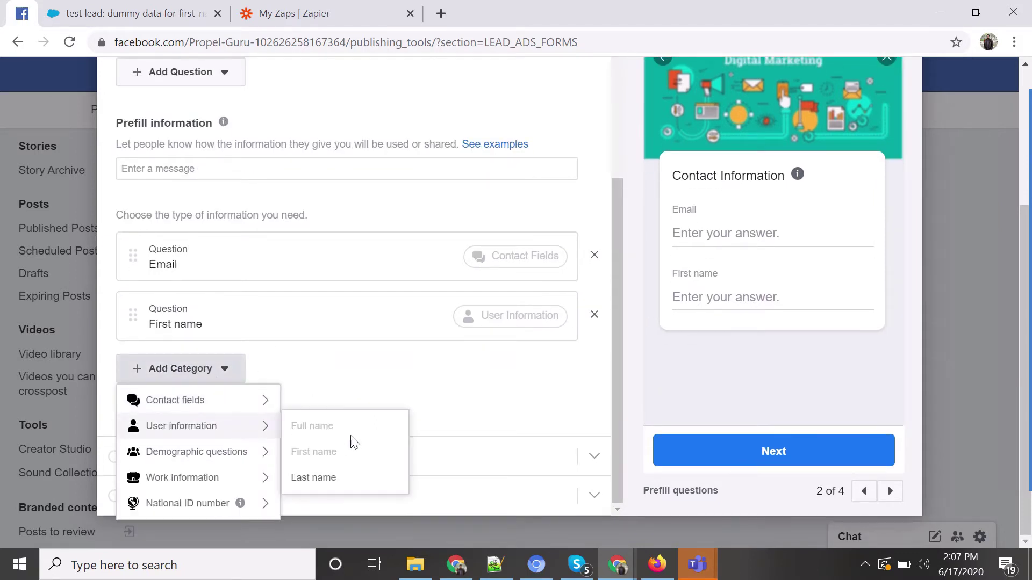
click(321, 478)
scroll(258, 395, down, 1)
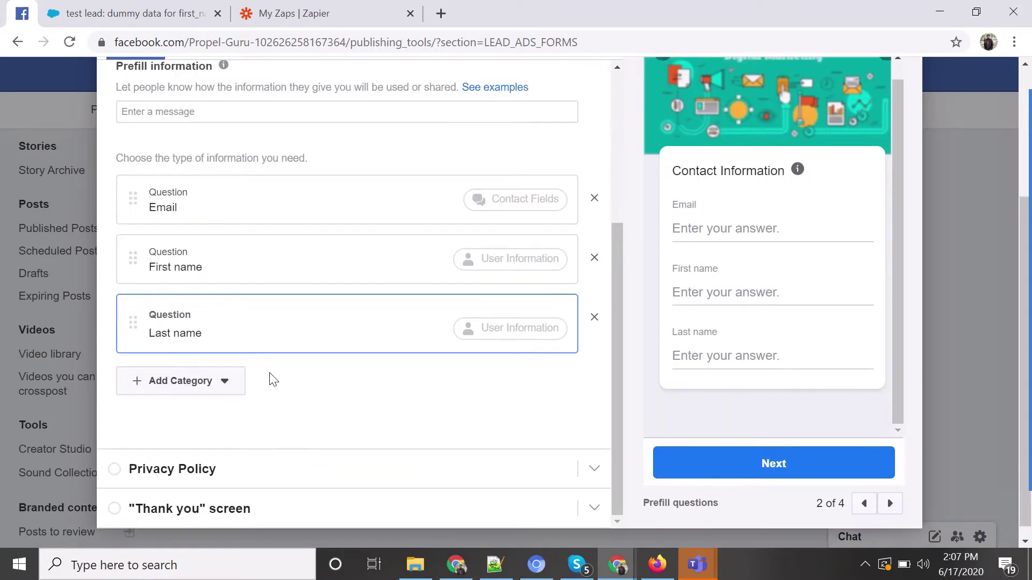
Add Phone number and Company name questions.
click(194, 367)
mouse_move(207, 450)
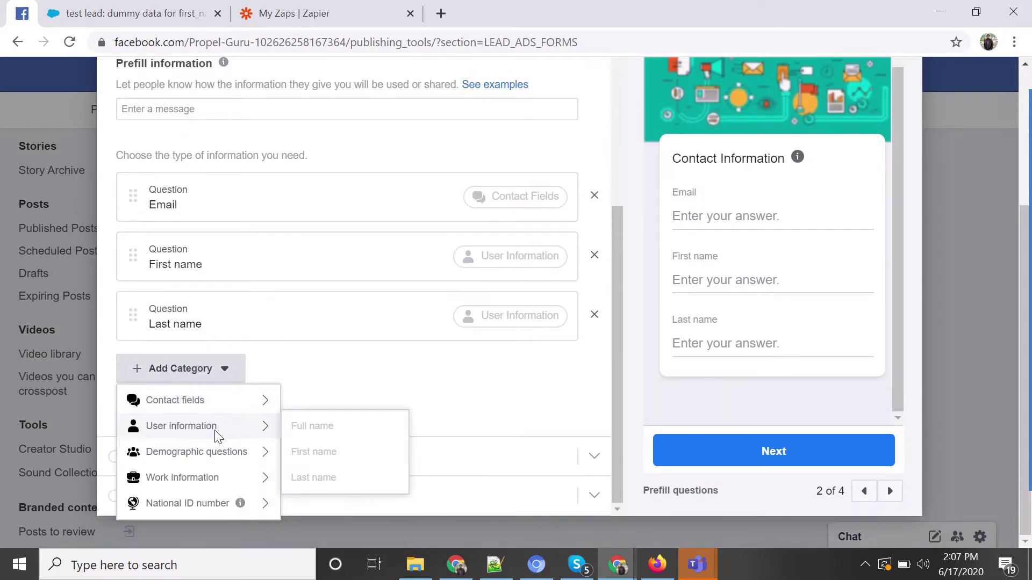
click(339, 435)
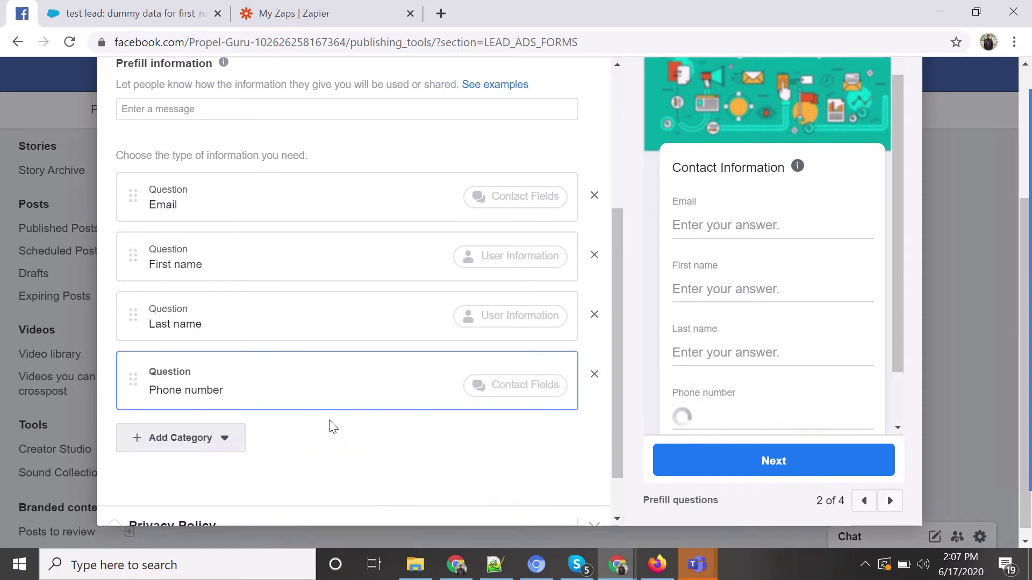
scroll(329, 426, down, 1)
click(185, 378)
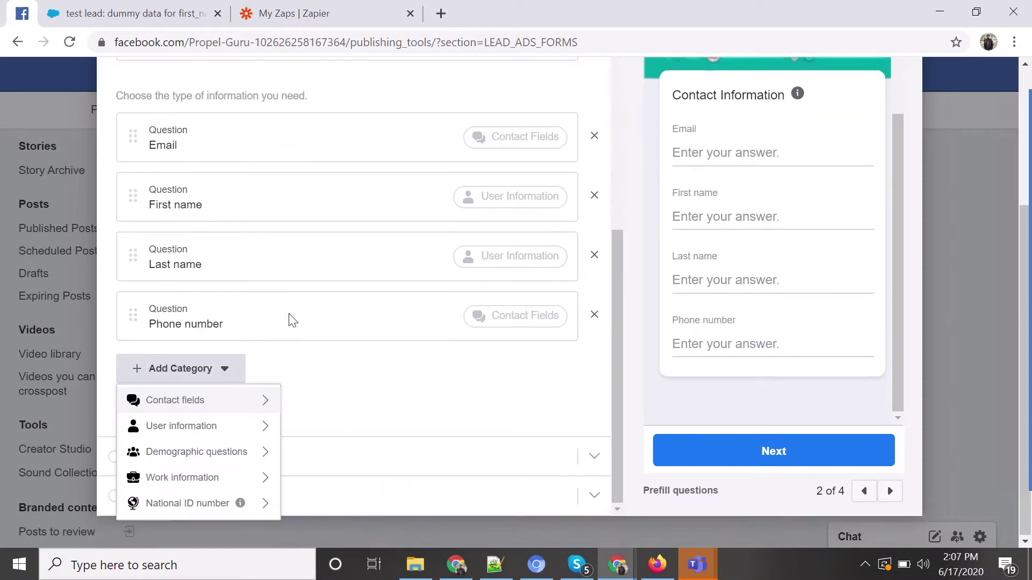
mouse_move(214, 475)
scroll(364, 479, down, 1)
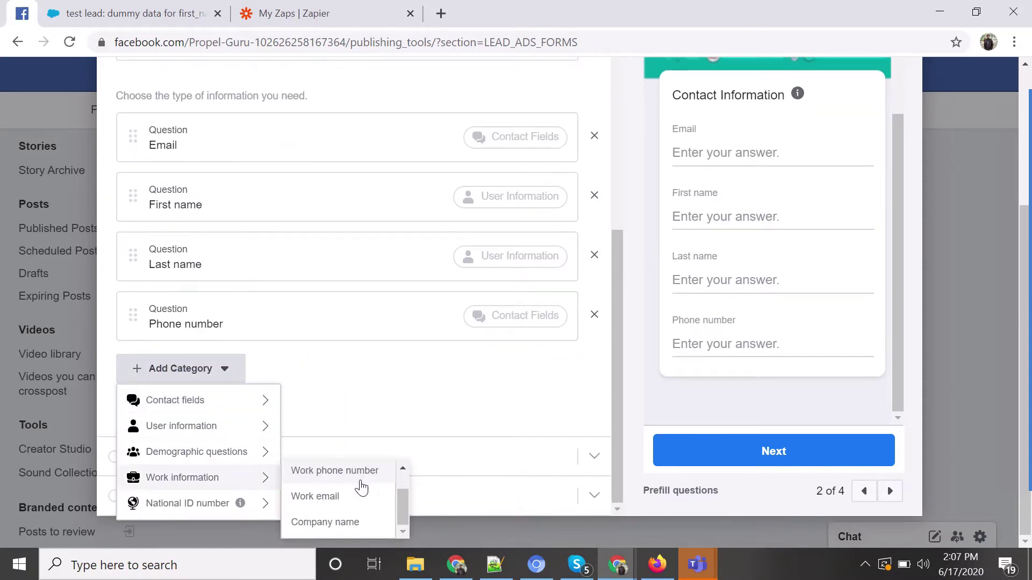
click(323, 520)
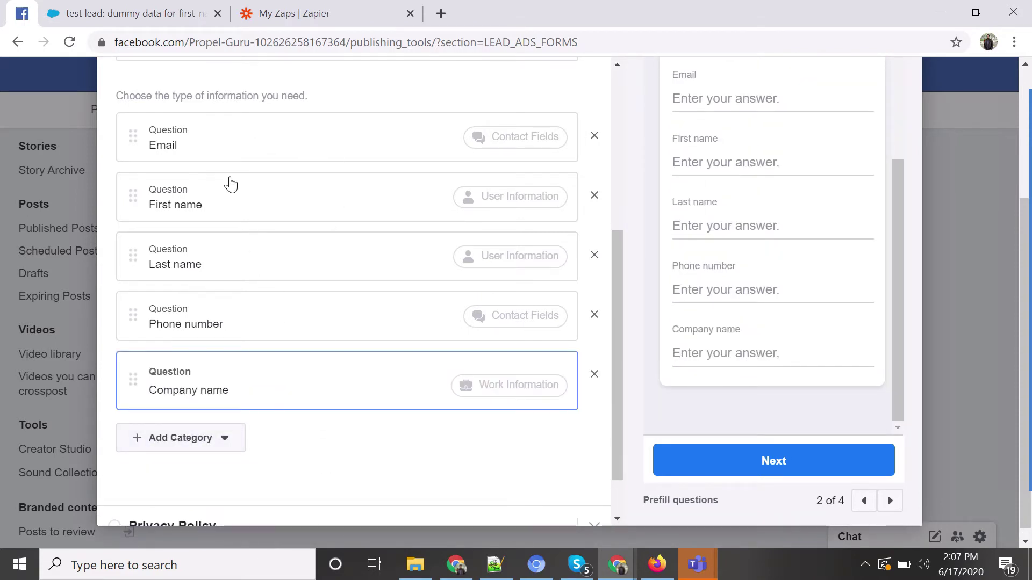
Move the Email question to sit below Last name.
click(208, 134)
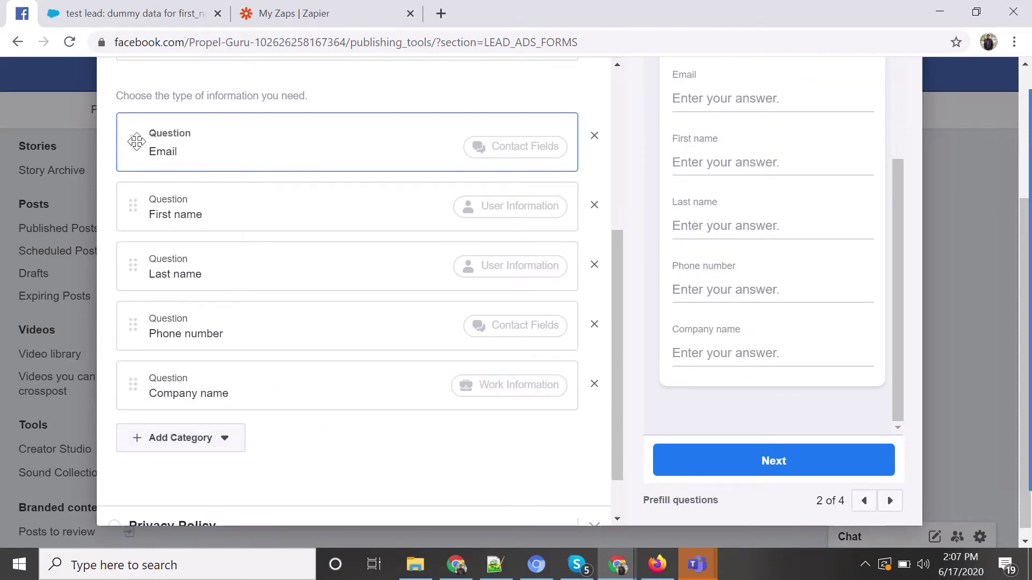
drag(133, 141, 115, 288)
scroll(405, 288, up, 2)
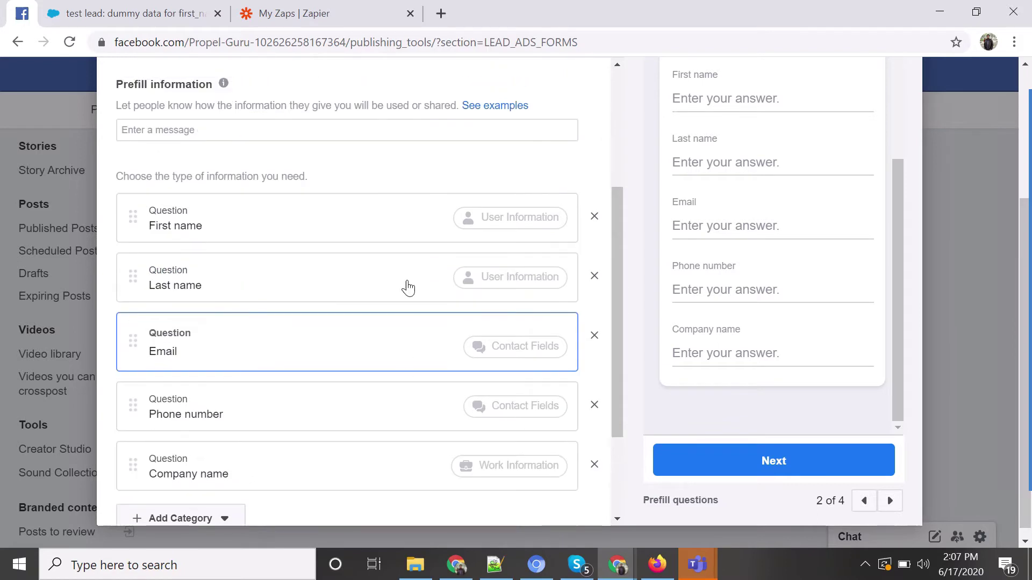
scroll(399, 281, down, 3)
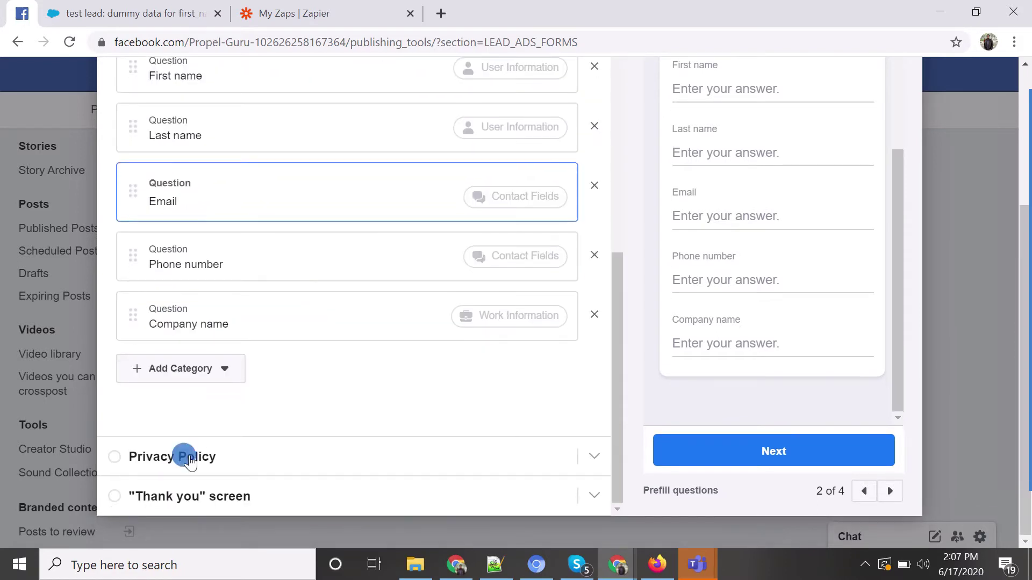
click(185, 456)
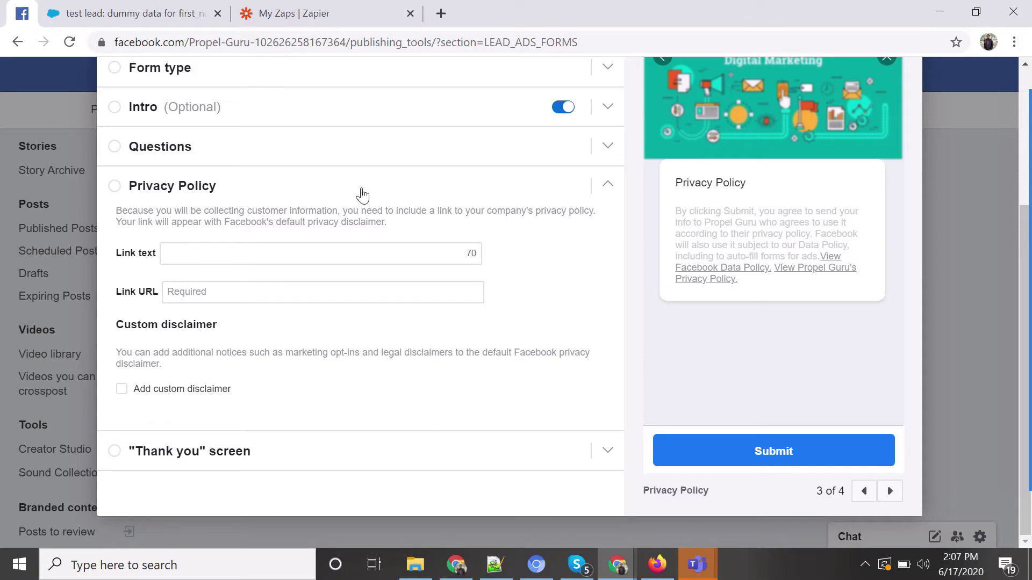
click(246, 251)
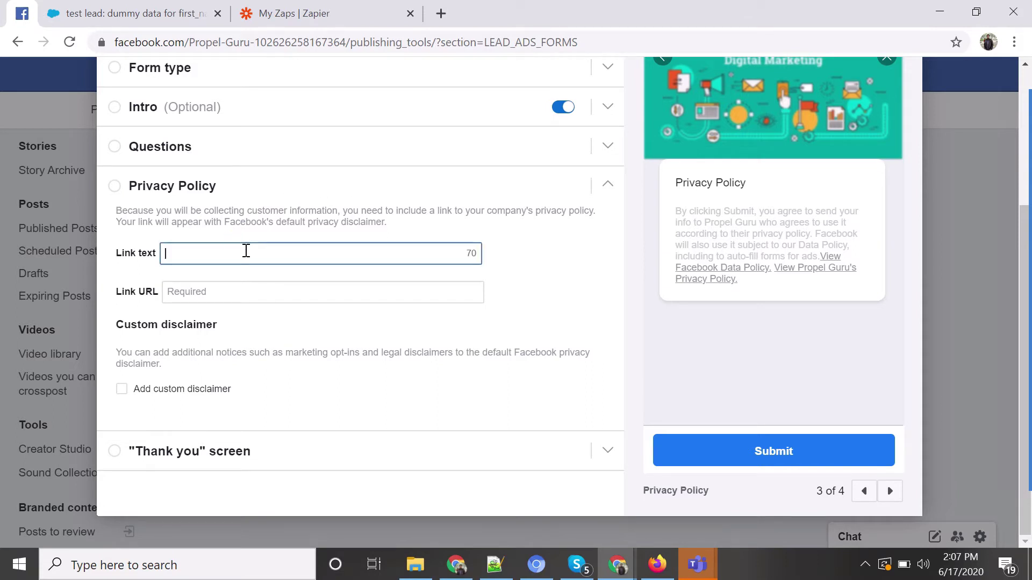
text(Pri)
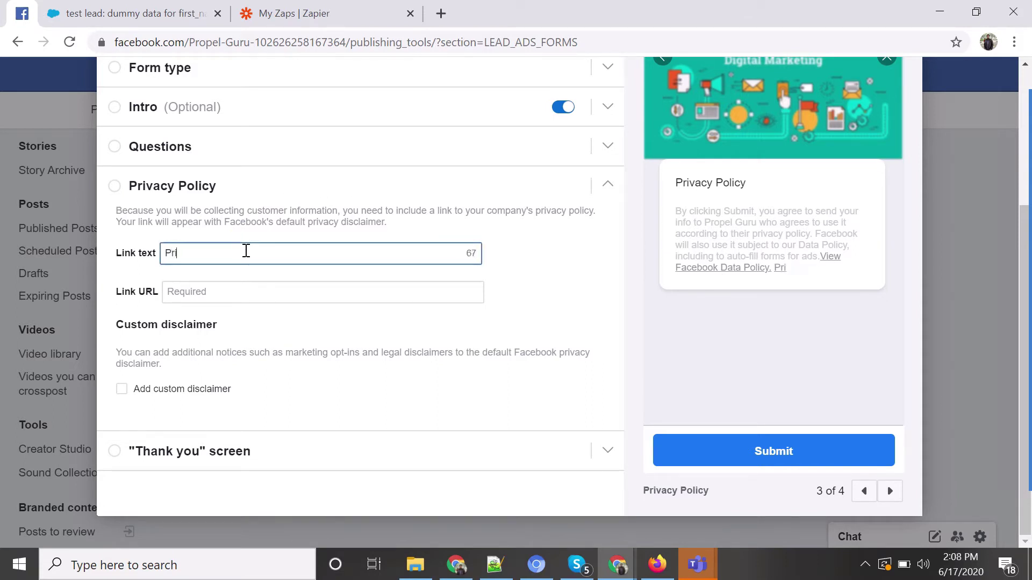
text(vacy Poli)
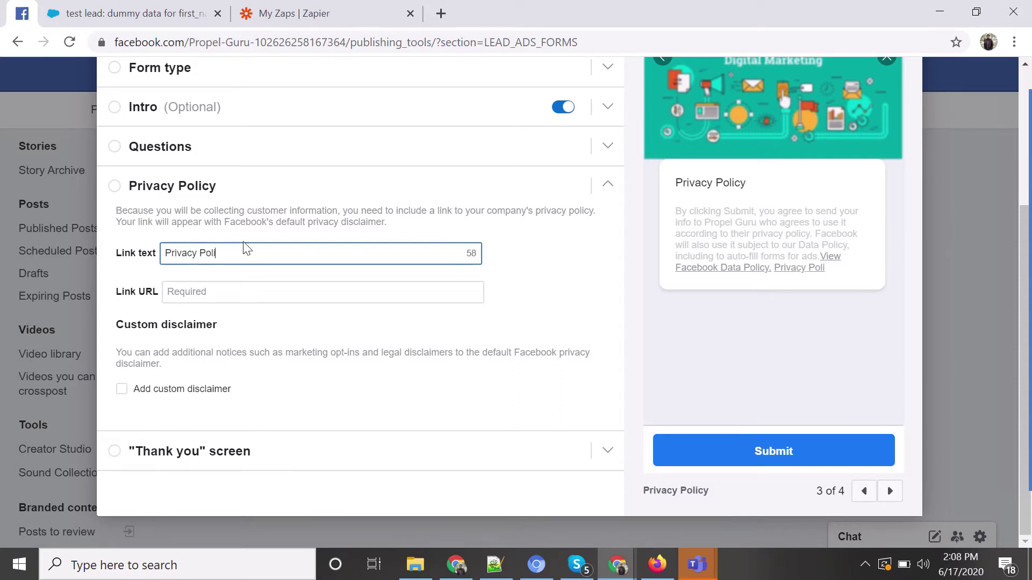
text(cy)
click(235, 292)
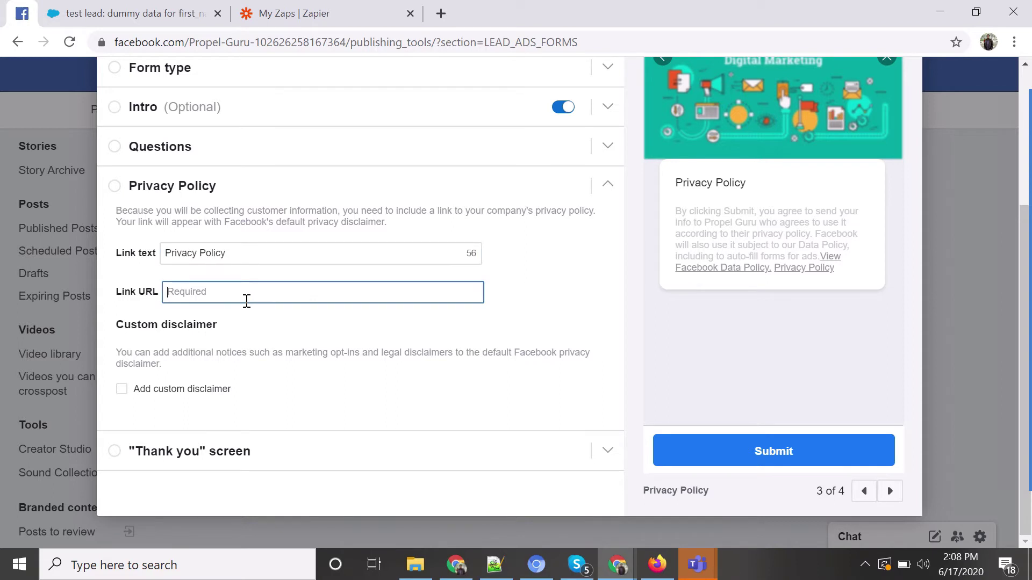
text(ww)
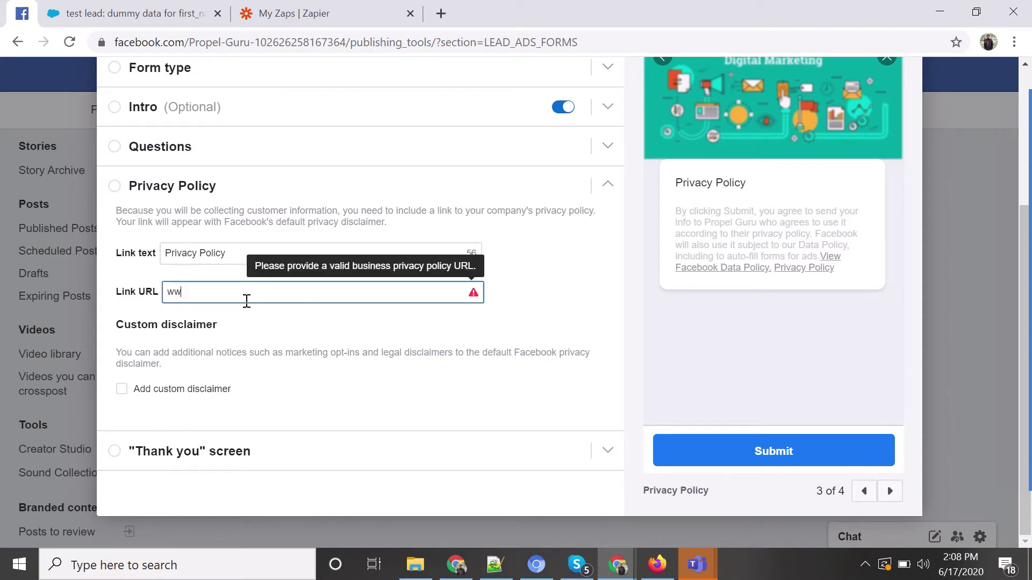
text(w.propelguru.com)
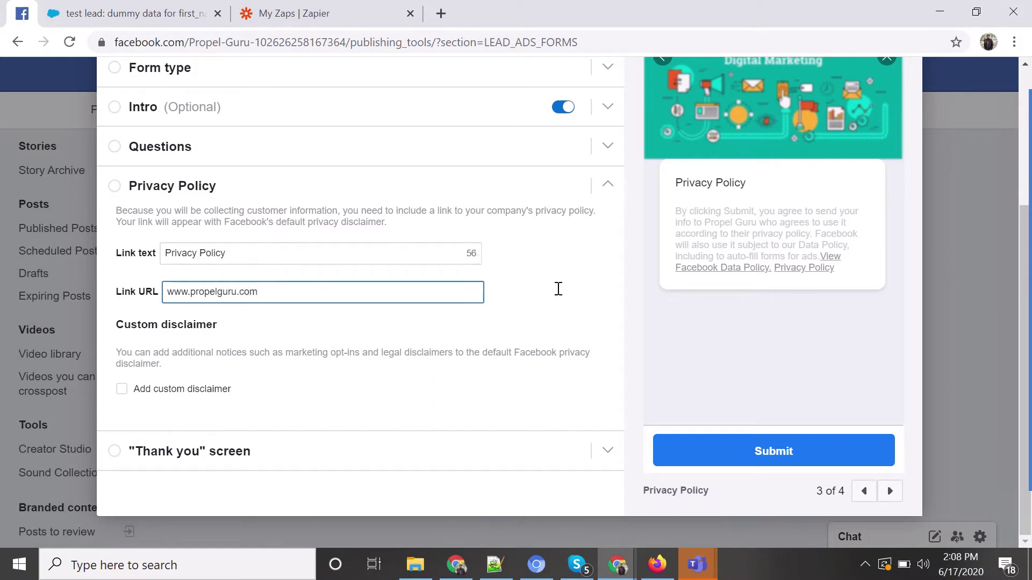
click(543, 288)
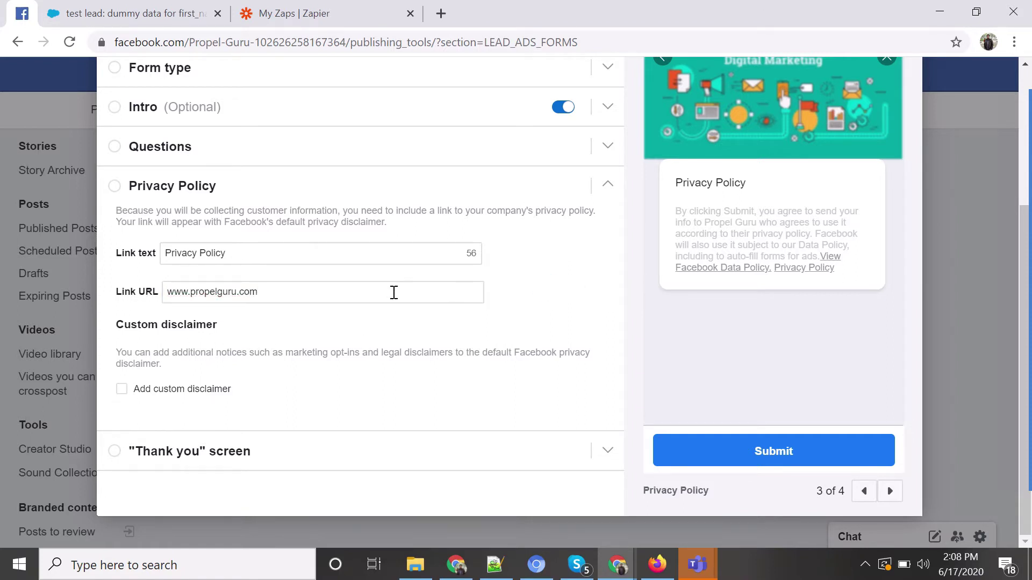
click(271, 454)
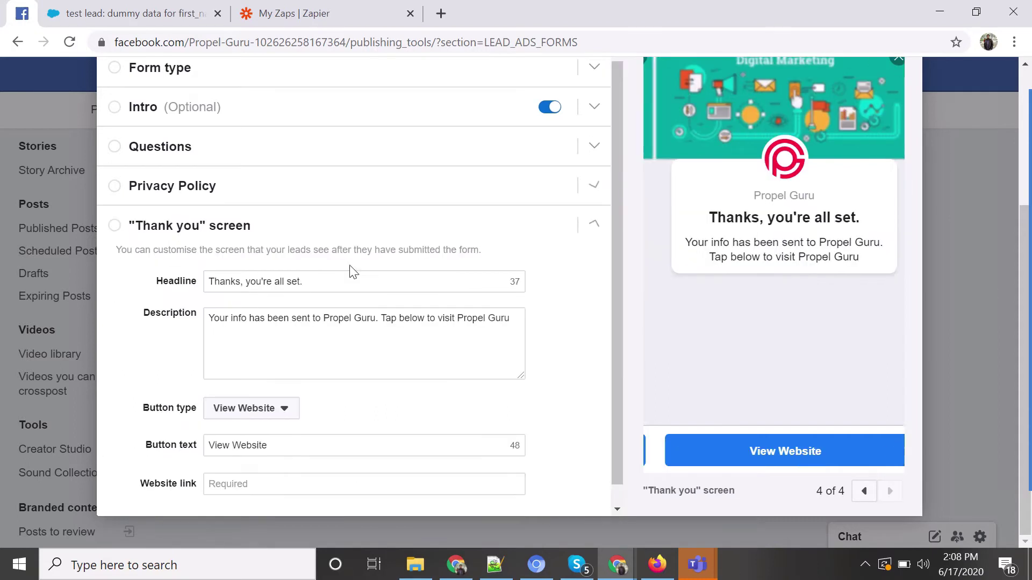
scroll(349, 271, down, 1)
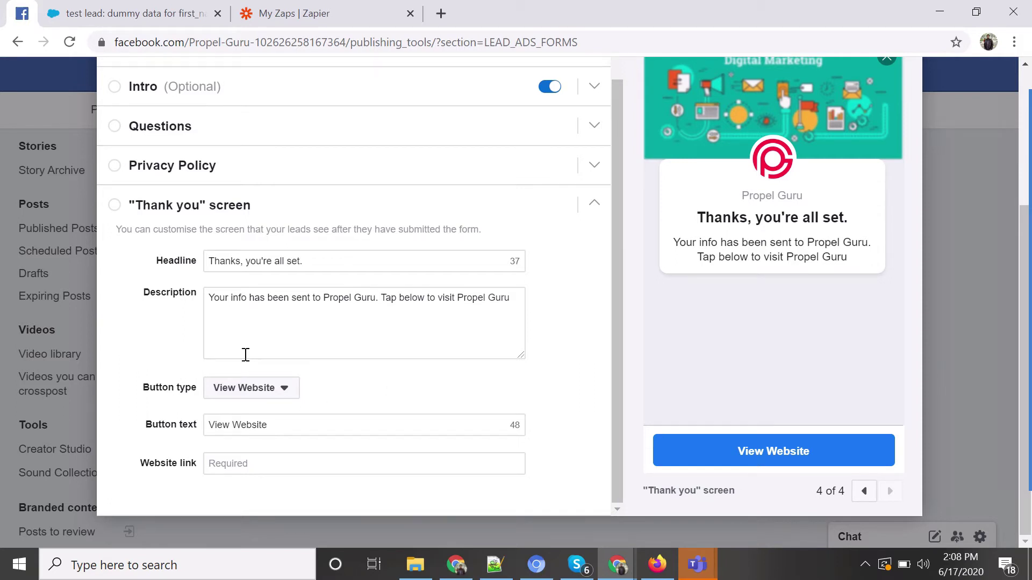
click(265, 396)
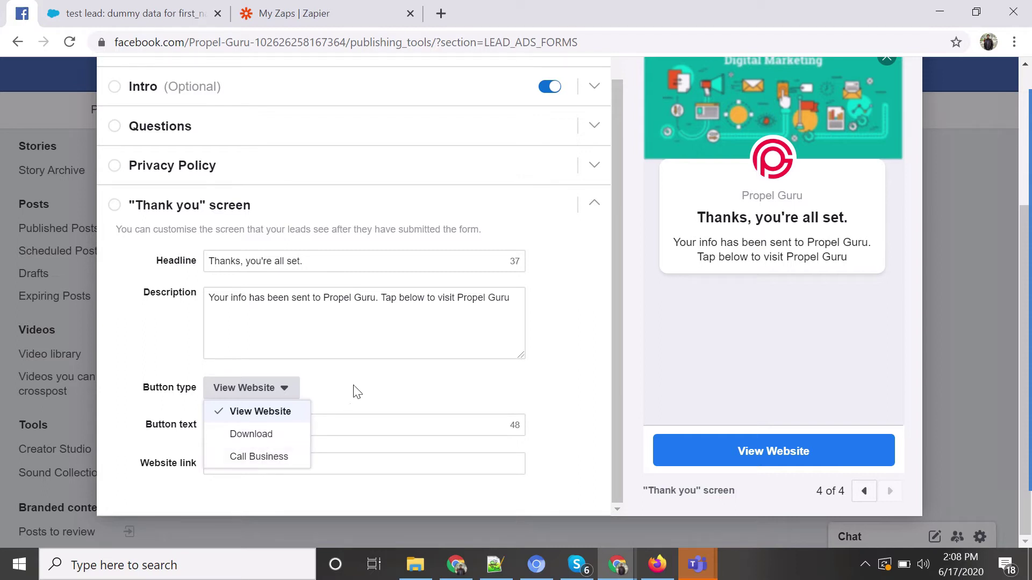
click(380, 372)
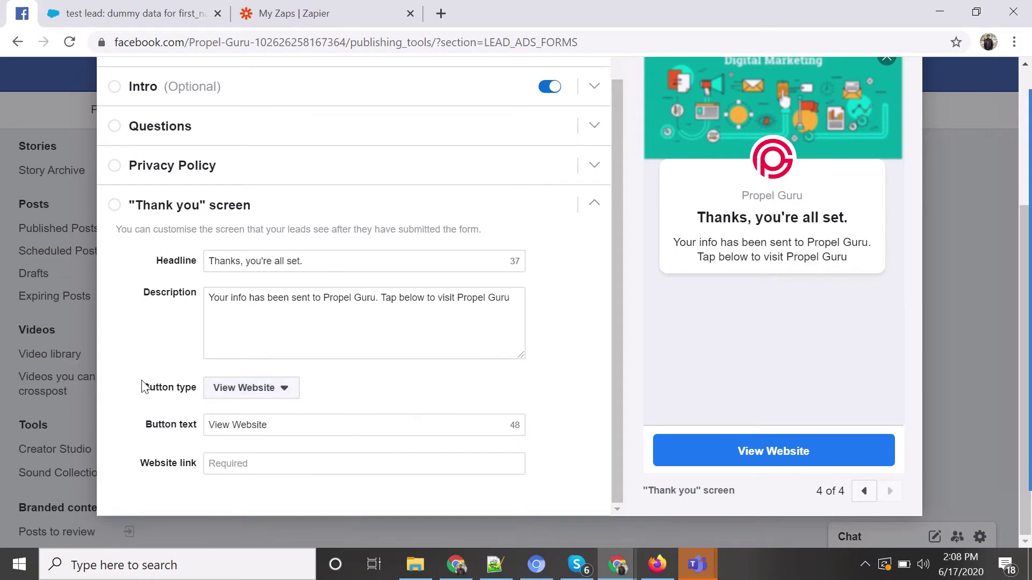
click(256, 466)
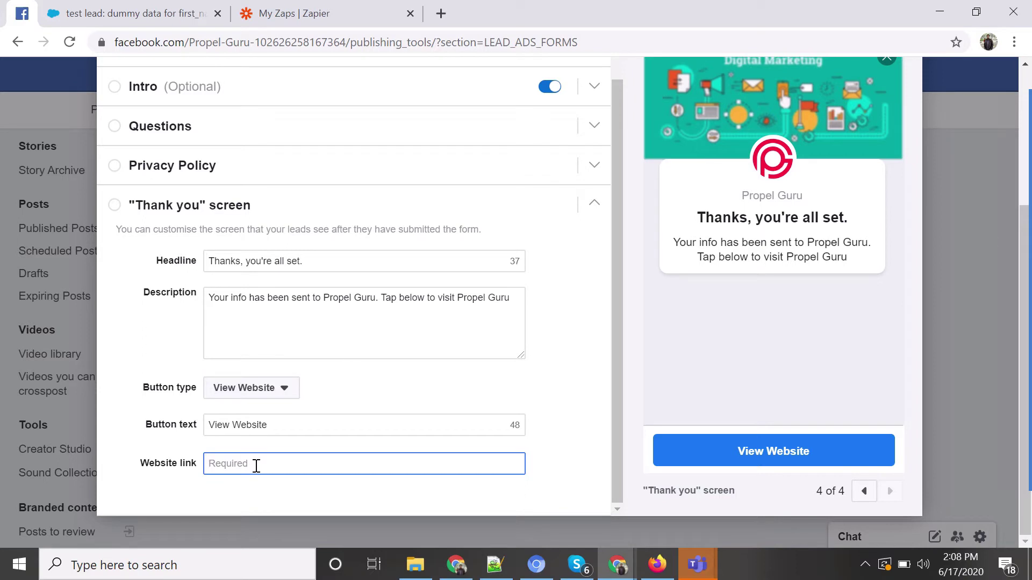
text(www.)
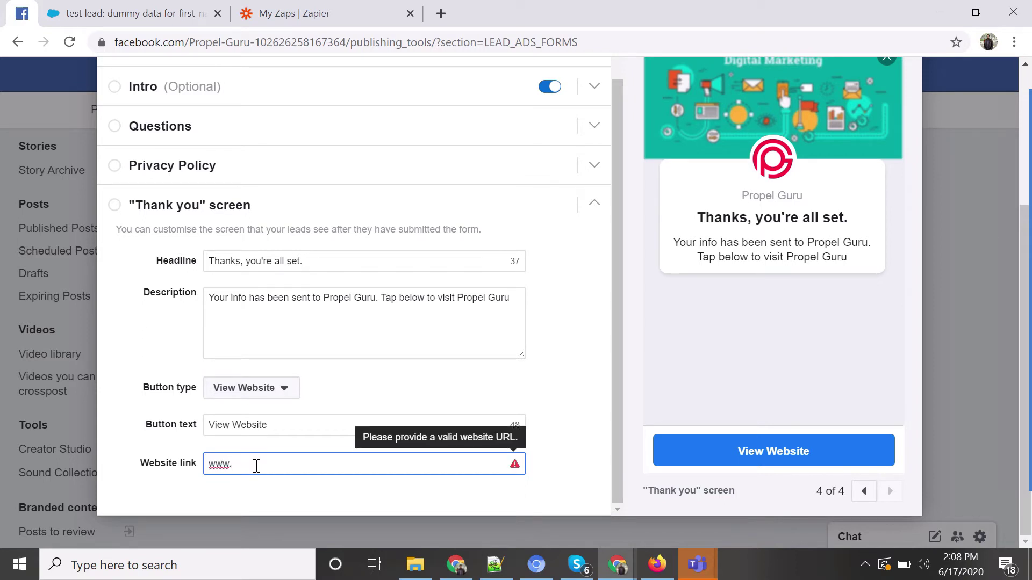
text(prop)
text(el.gug)
text(rru.com)
click(581, 383)
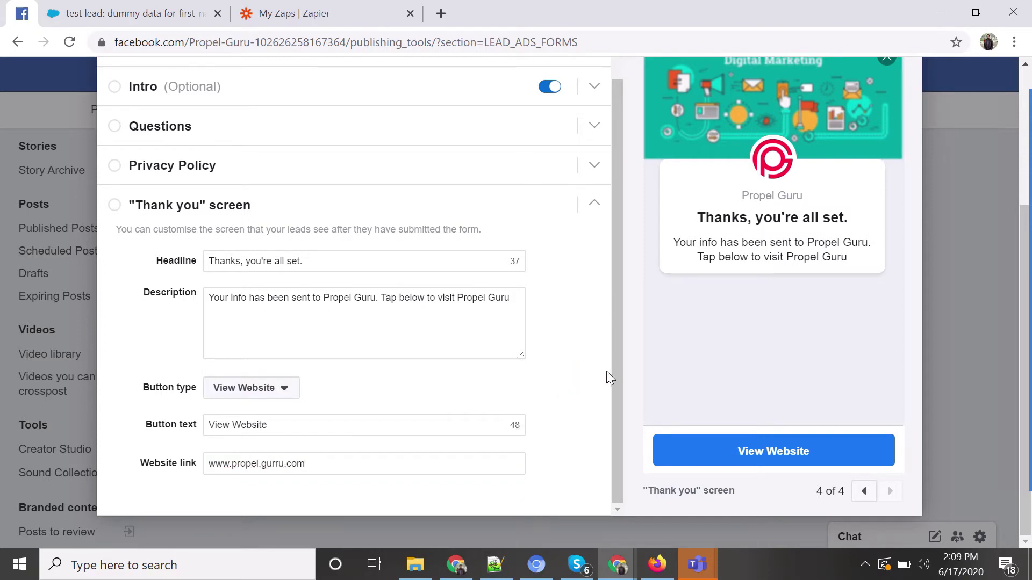
scroll(567, 383, up, 5)
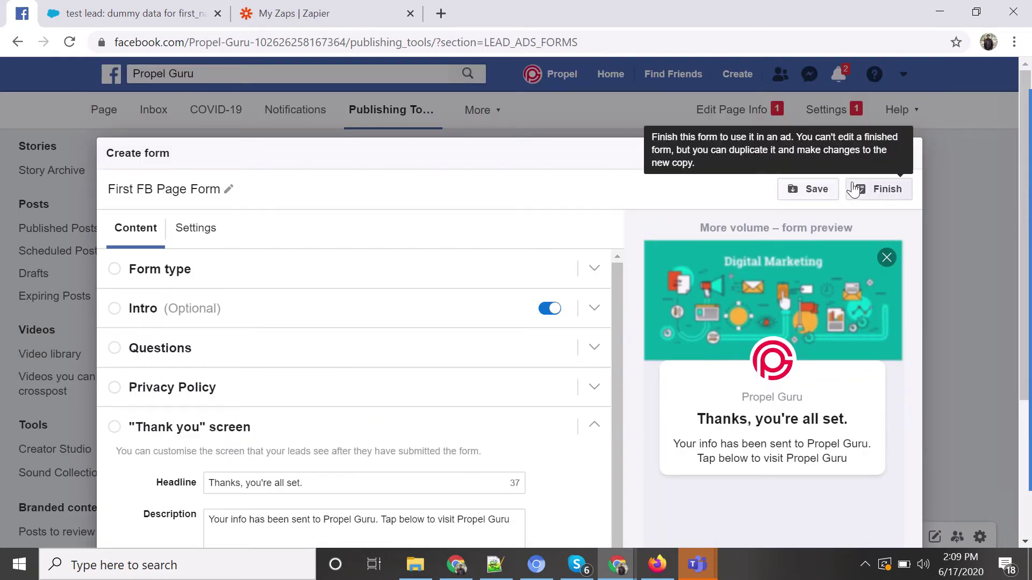
Add the prefill message 'We will contact this person' in the flagged Questions section.
click(877, 194)
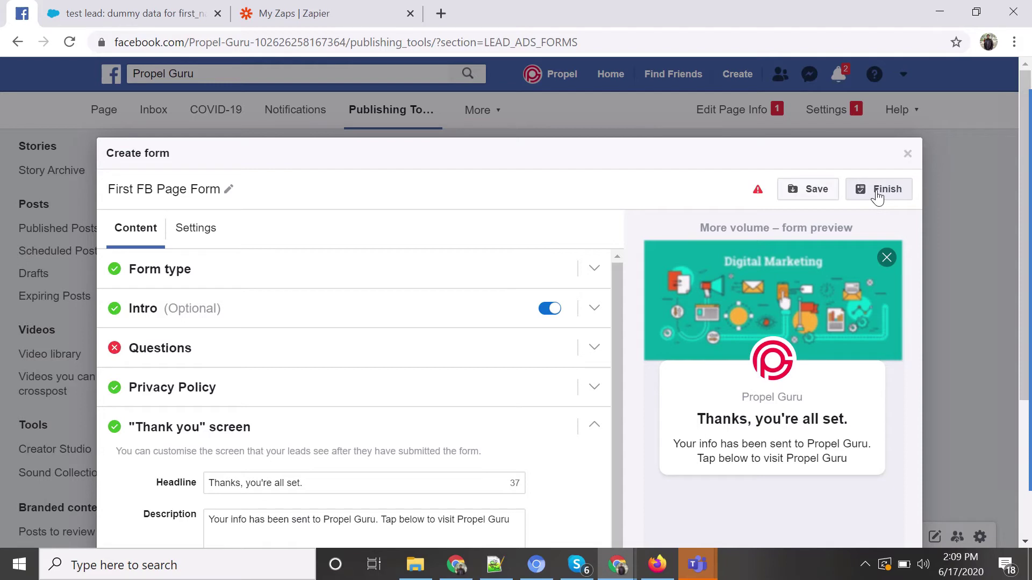
click(287, 349)
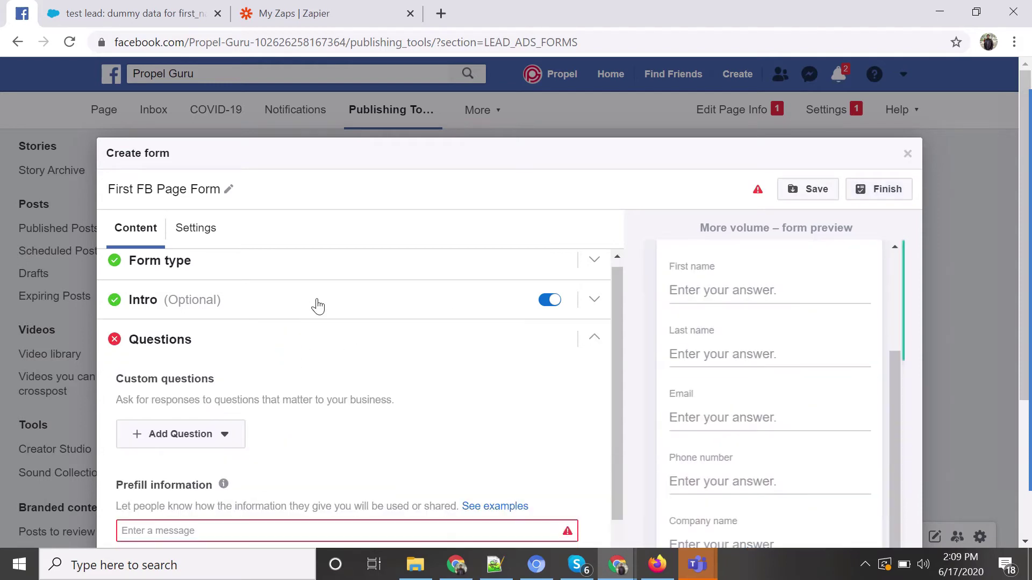
scroll(318, 304, down, 4)
scroll(274, 406, up, 2)
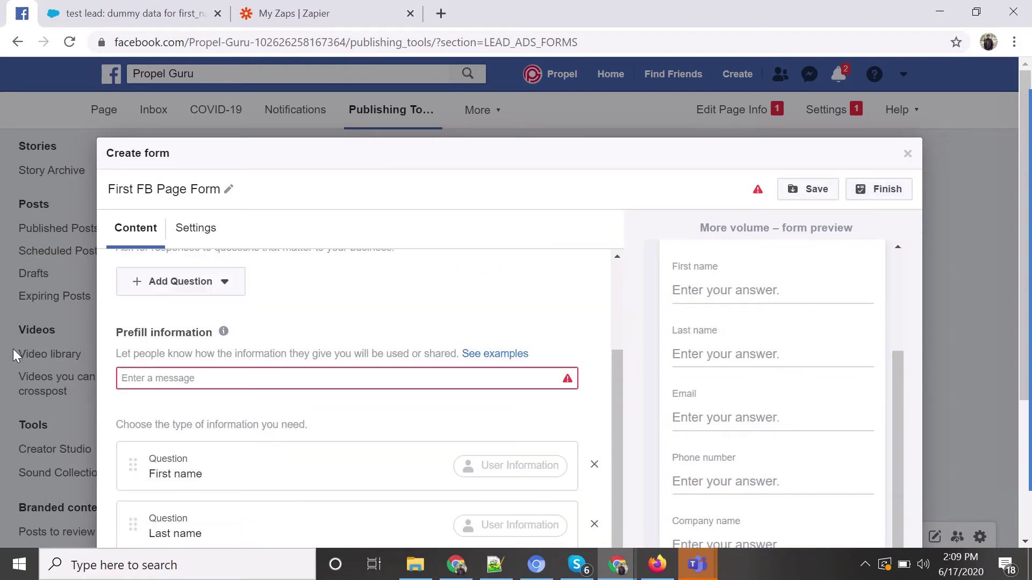
click(280, 375)
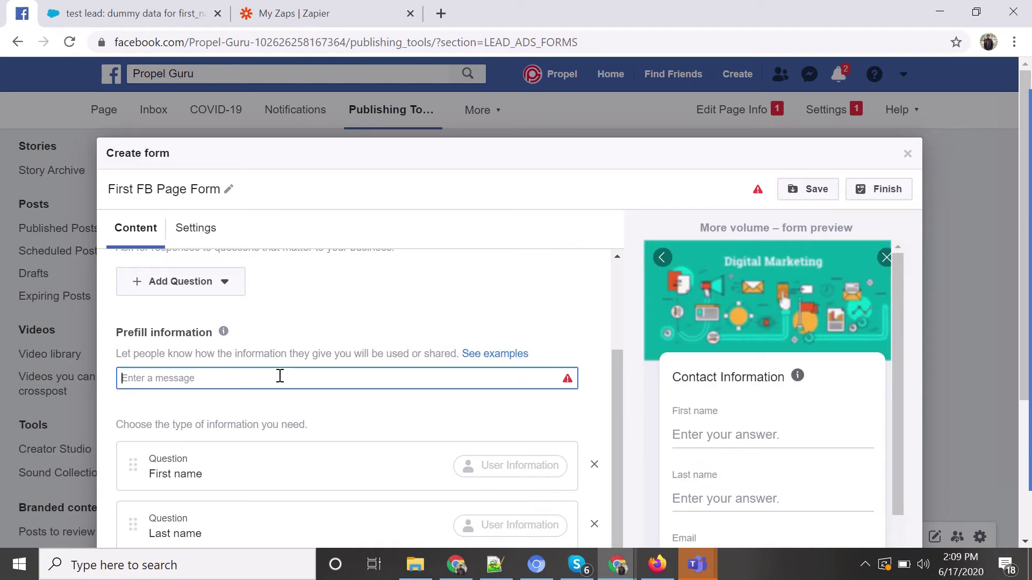
text(W)
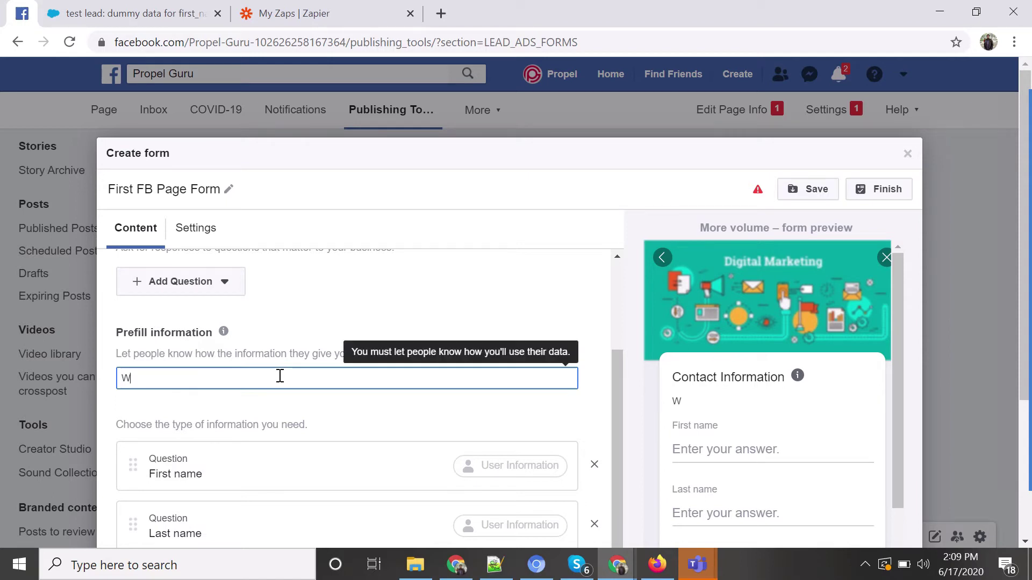
text(e will contact )
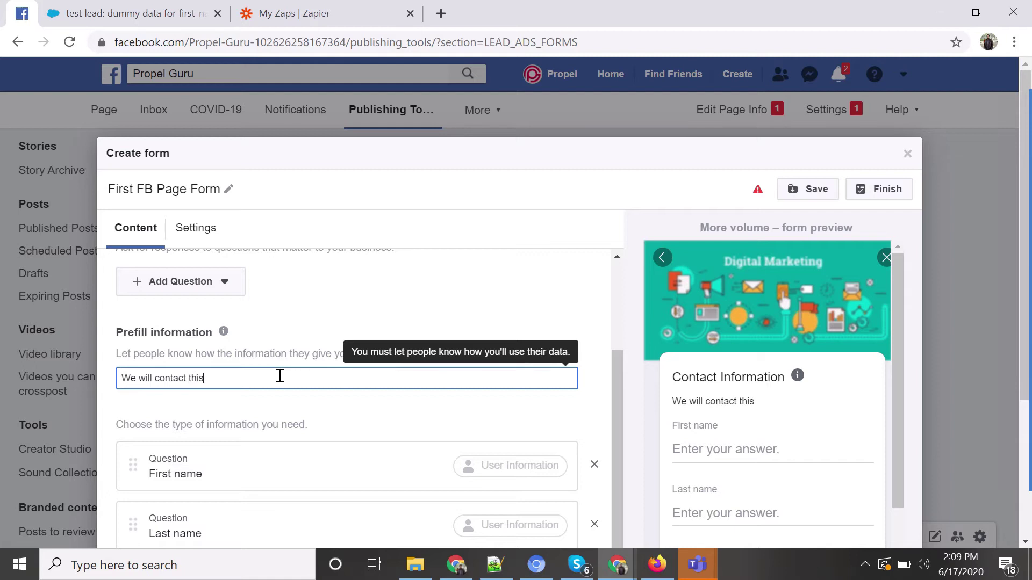
text(this person)
click(359, 294)
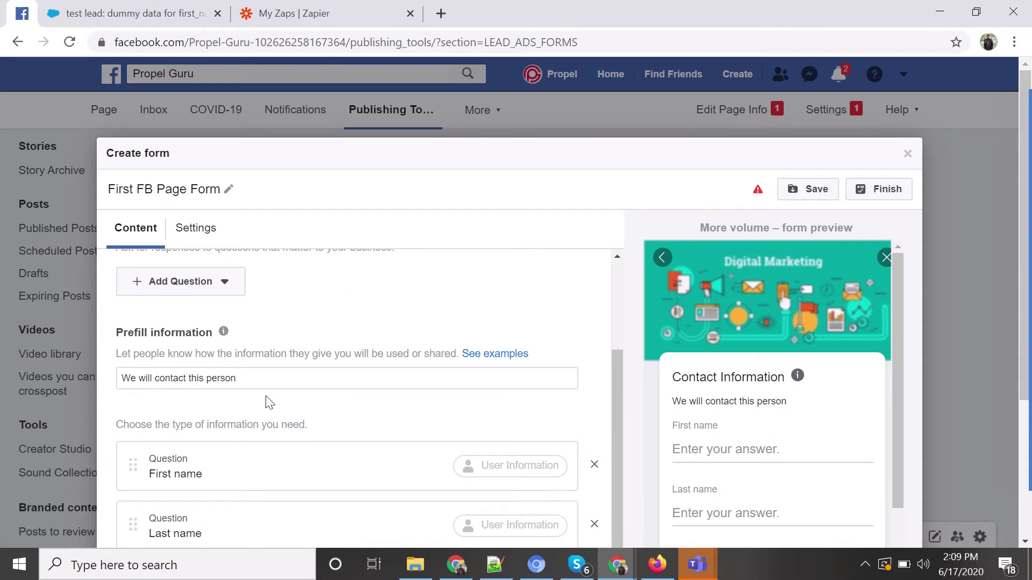
Finish the lead form and return to the Forms Library.
scroll(269, 403, down, 3)
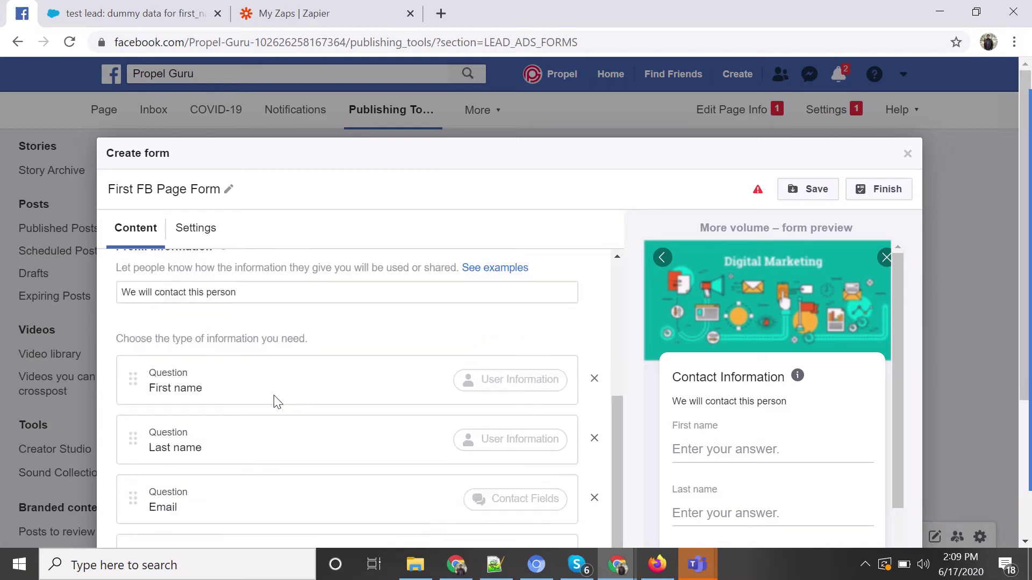
scroll(240, 449, up, 2)
scroll(296, 336, up, 2)
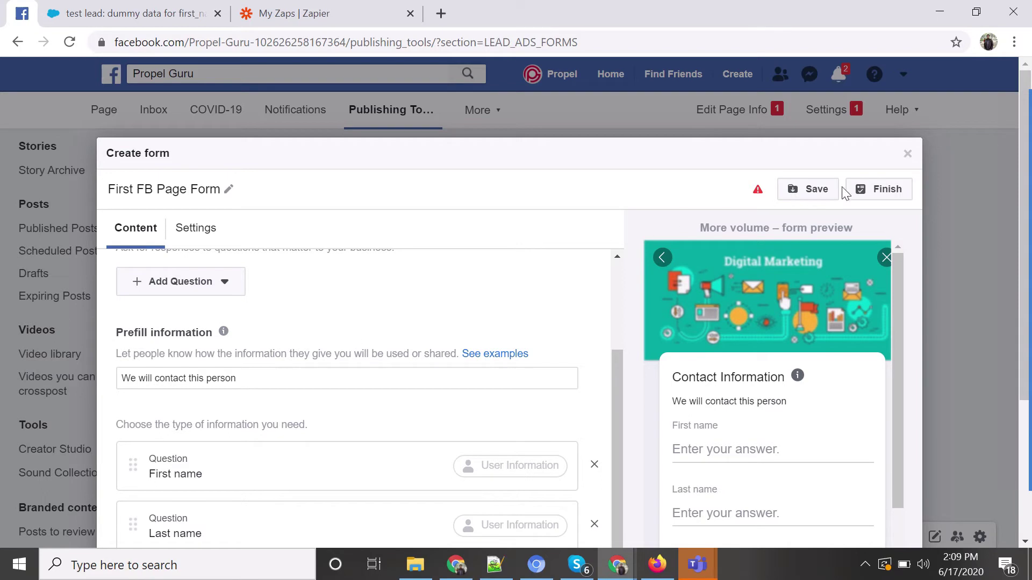
click(895, 192)
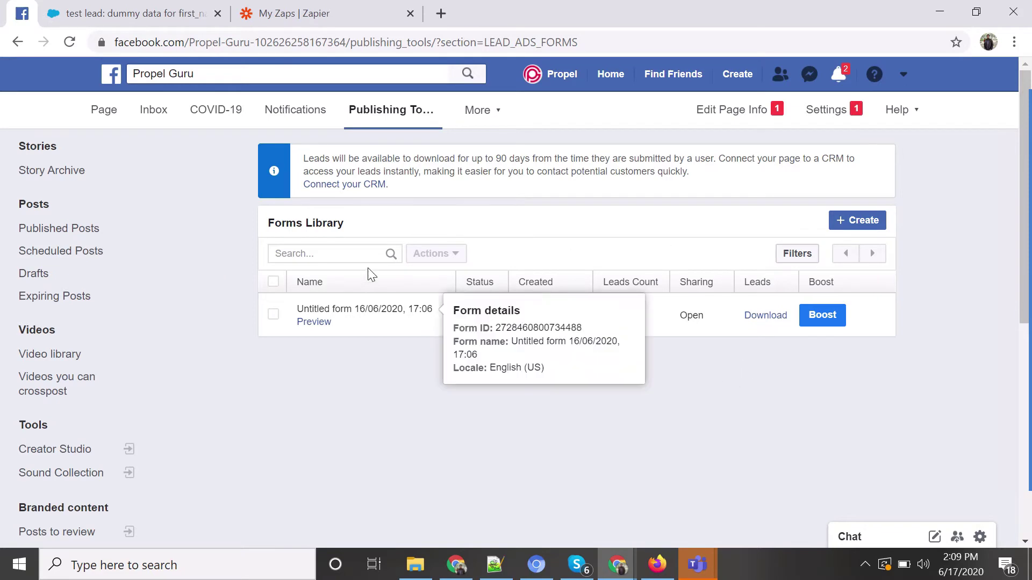
Search the Forms Library for 'first' to list First FB Page Form.
click(332, 252)
text(first)
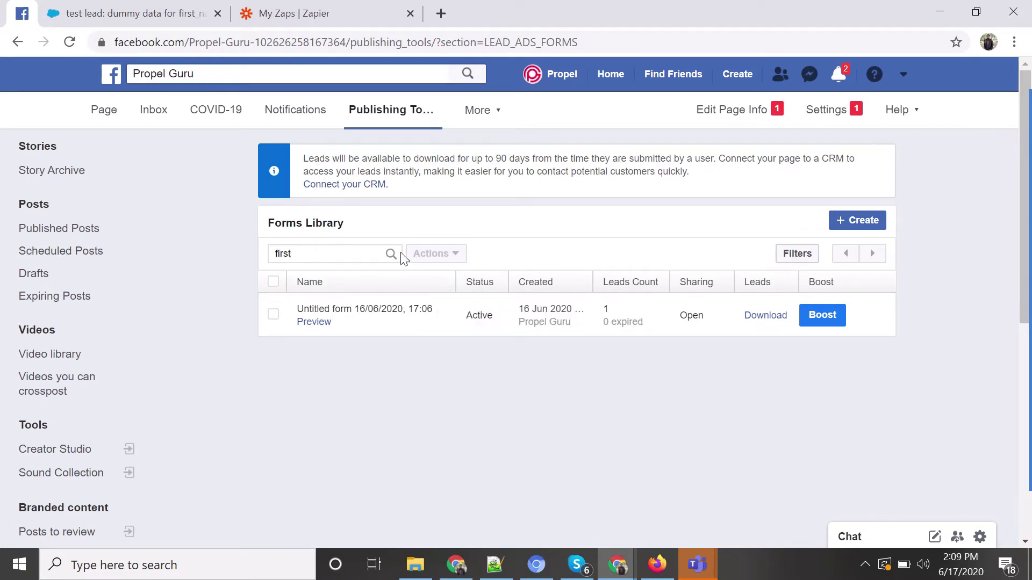
click(390, 254)
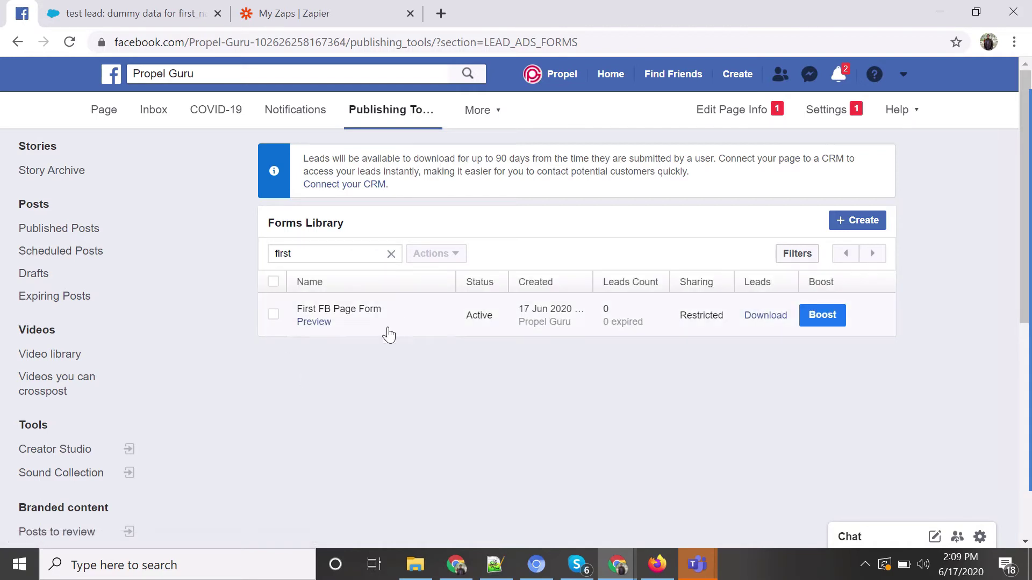
Open the preview of First FB Page Form.
click(313, 322)
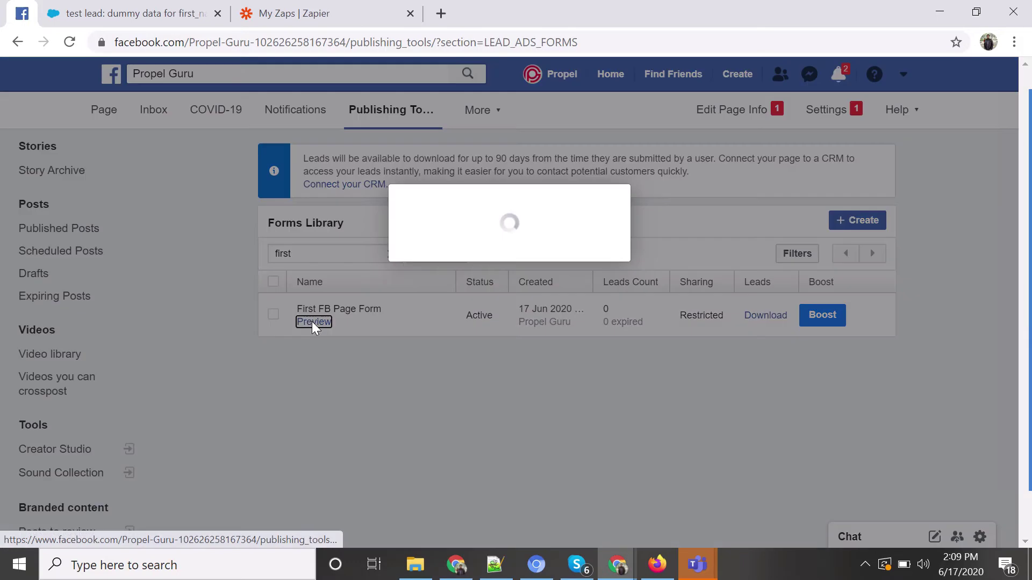
scroll(583, 286, down, 4)
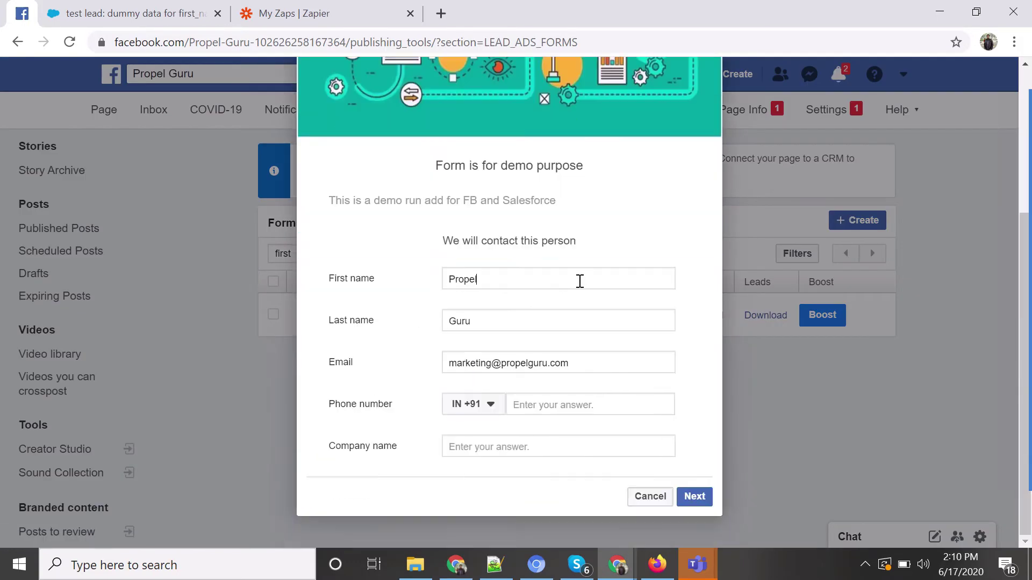
scroll(561, 374, up, 4)
scroll(539, 215, down, 4)
scroll(559, 362, up, 4)
scroll(561, 260, down, 4)
Fill in the test lead's phone number and company name Propel Guru, then submit it.
click(554, 404)
click(563, 446)
click(554, 445)
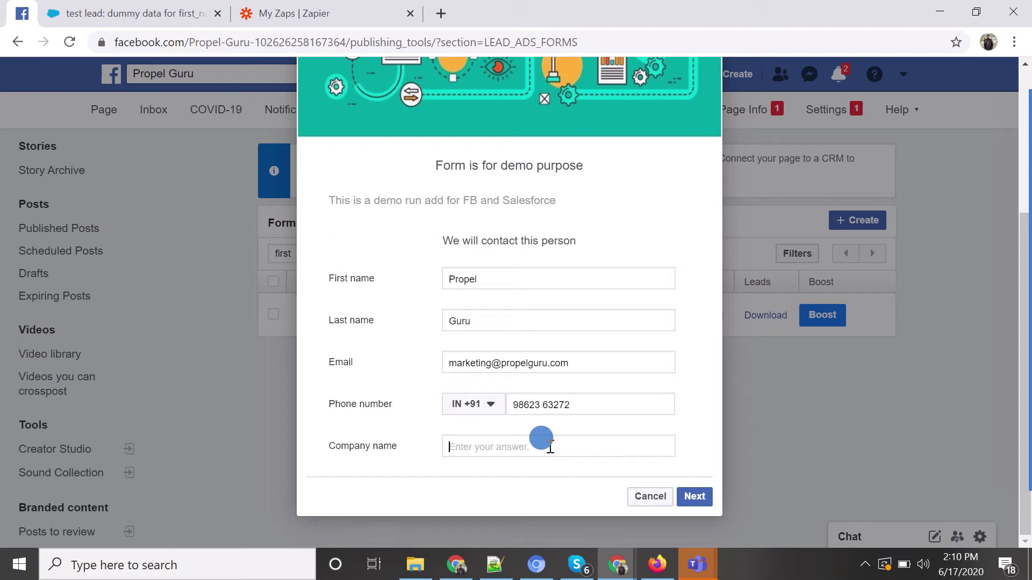
text(Propel Guru)
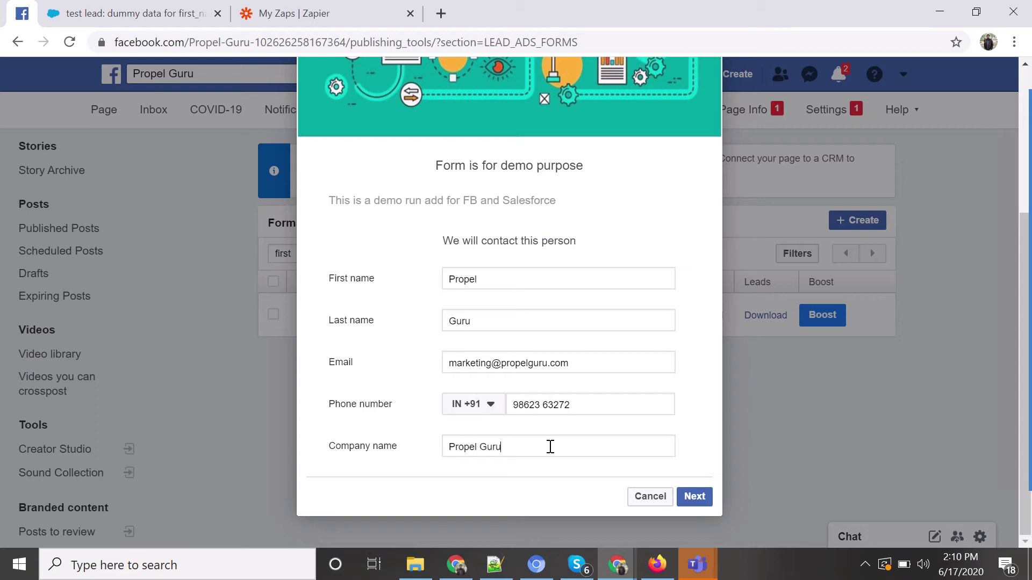
click(695, 496)
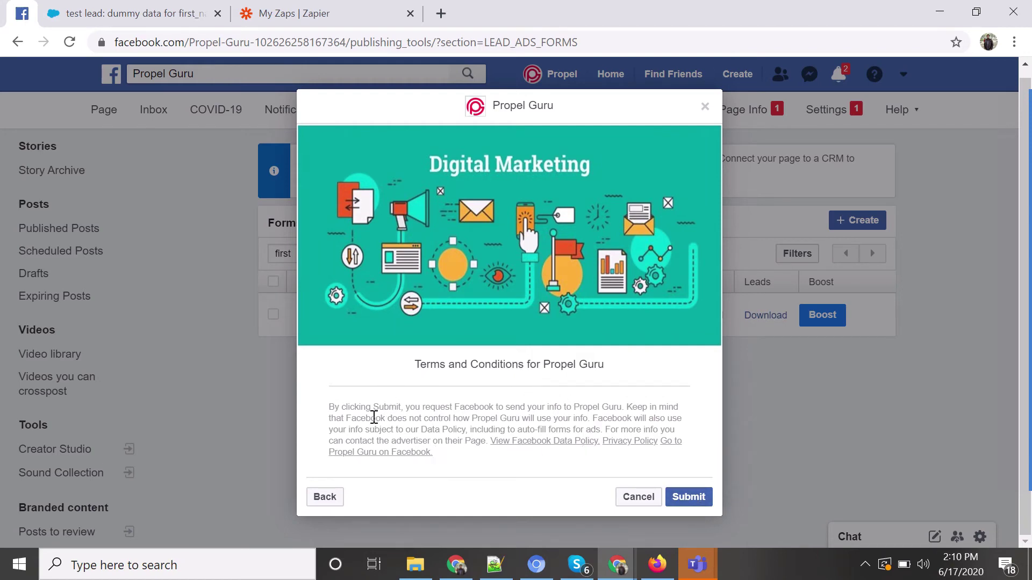
click(691, 498)
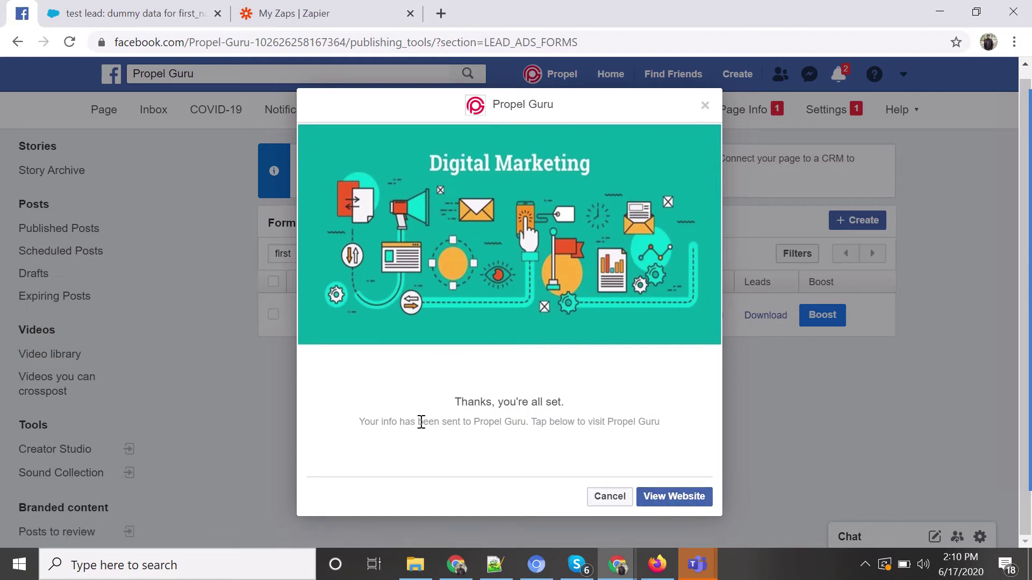
Test the thank-you View Website link, close the preview and return to Zapier.
drag(463, 403, 585, 403)
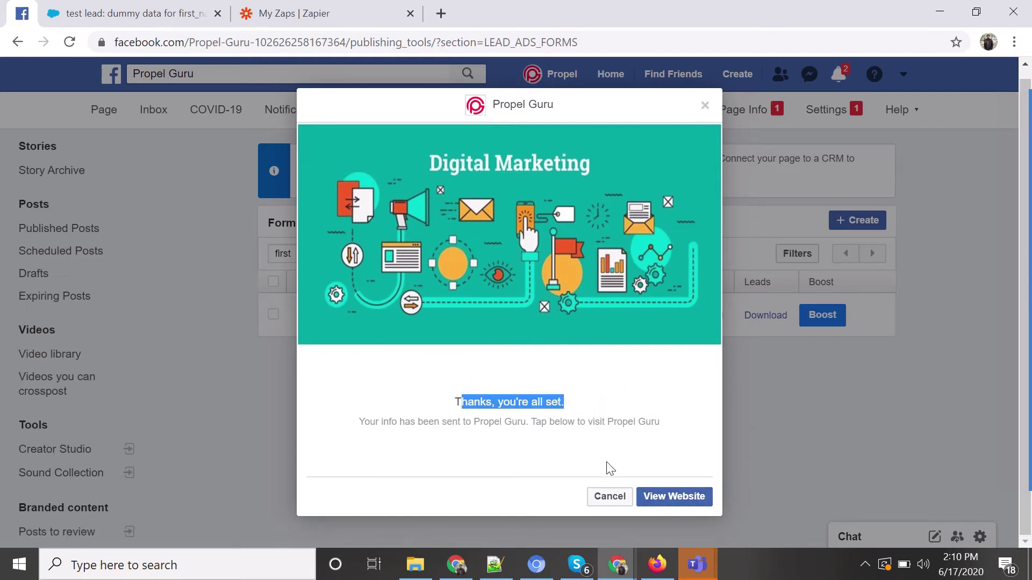
click(693, 500)
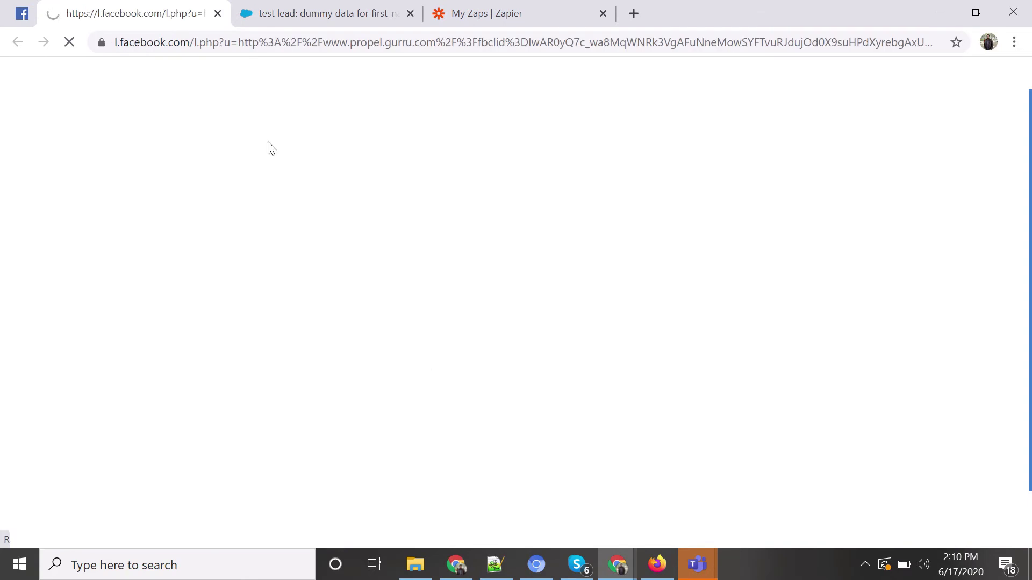
click(22, 13)
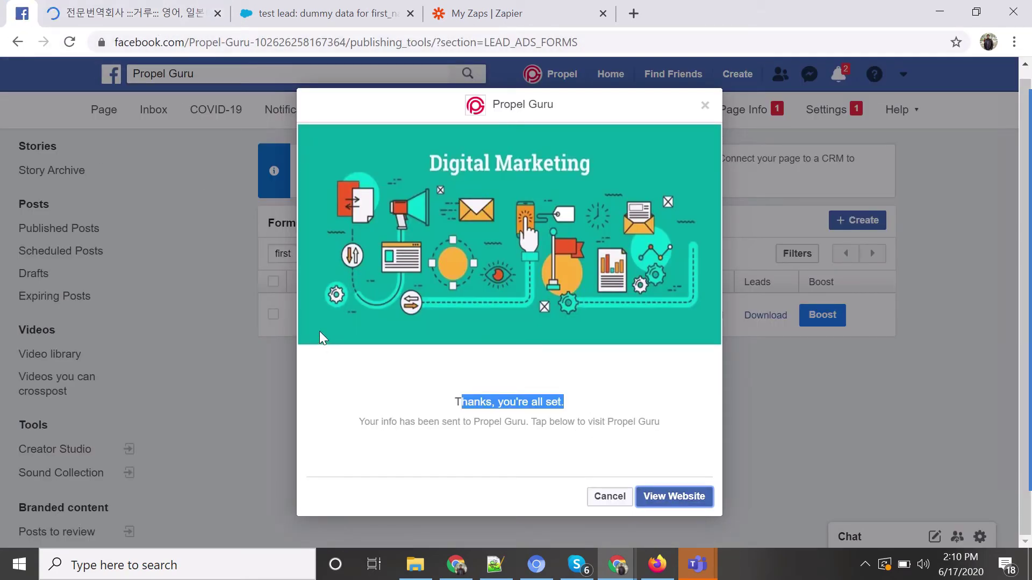
click(607, 497)
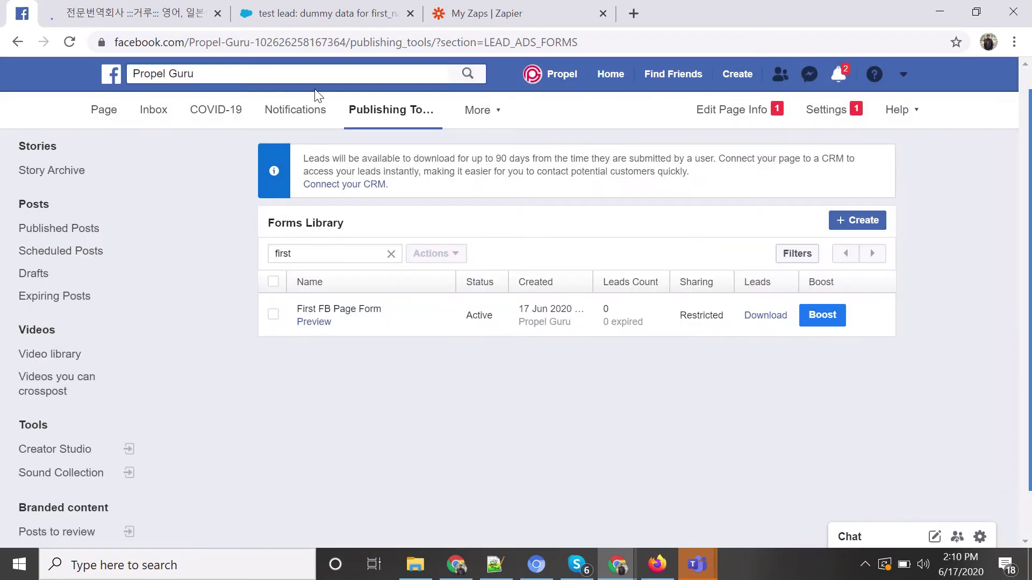
click(499, 11)
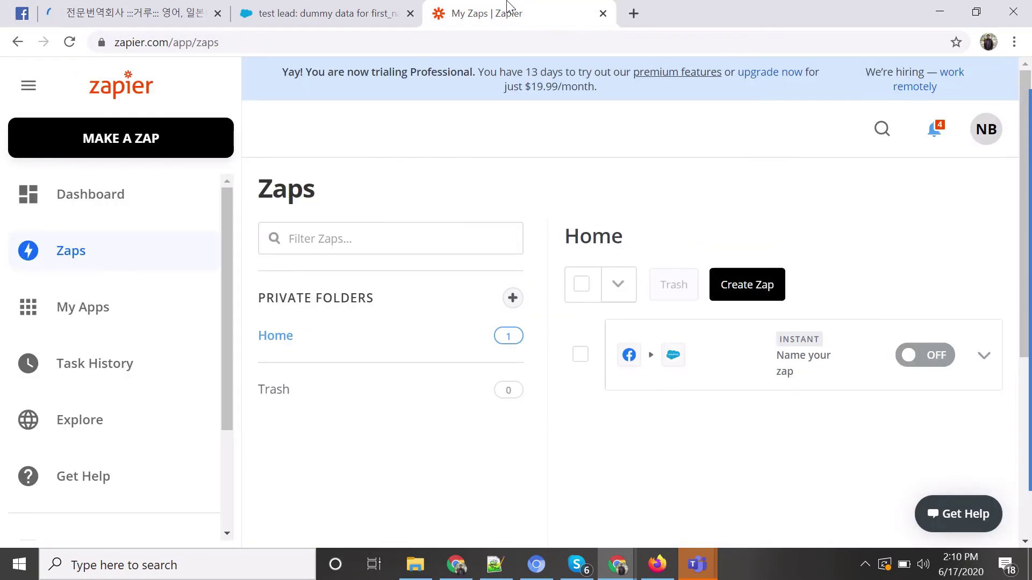
Check the Salesforce Leads list, close the stray redirect tab, and go back to My Zaps.
click(335, 8)
click(288, 120)
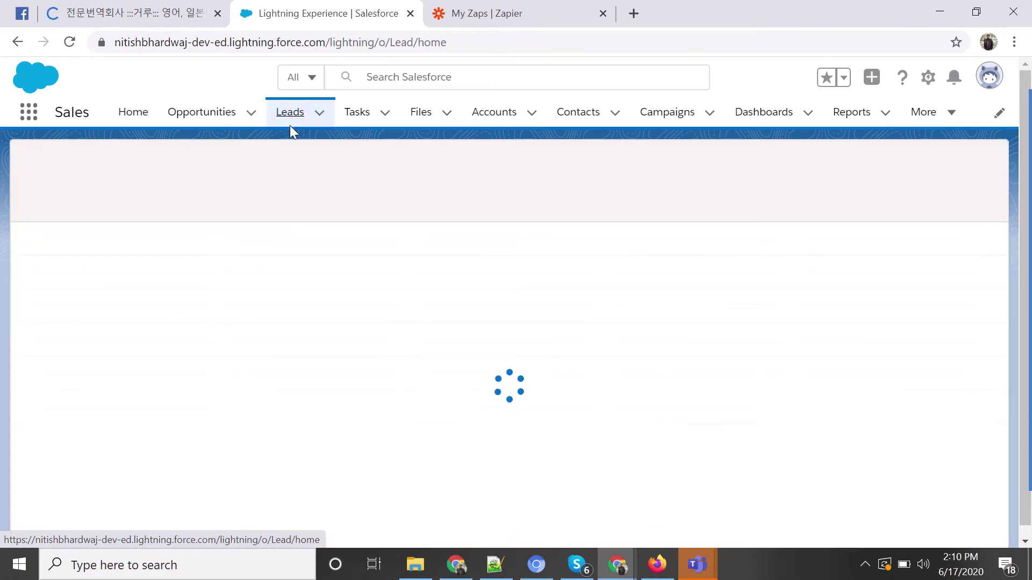
middle_click(119, 10)
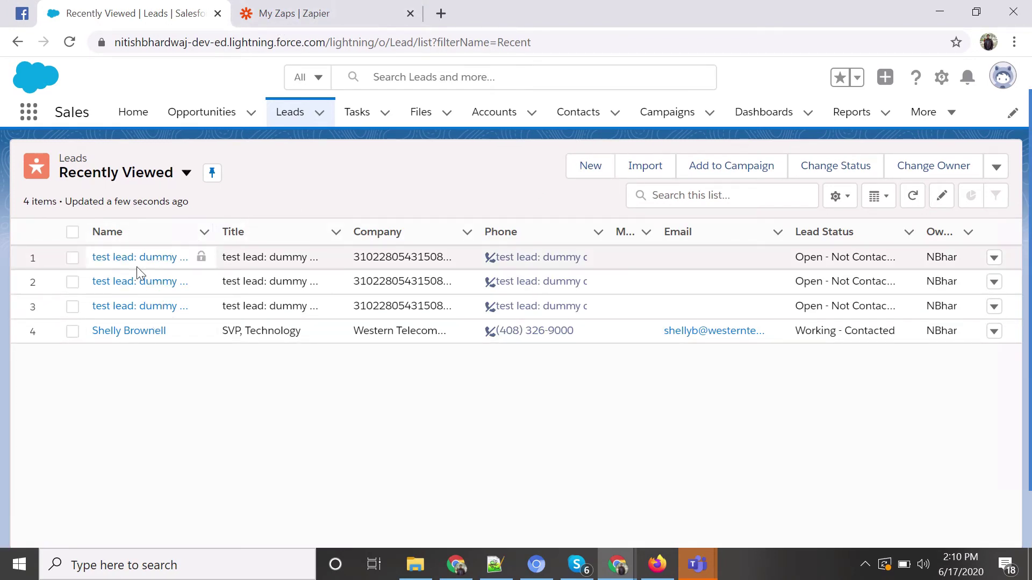
click(320, 16)
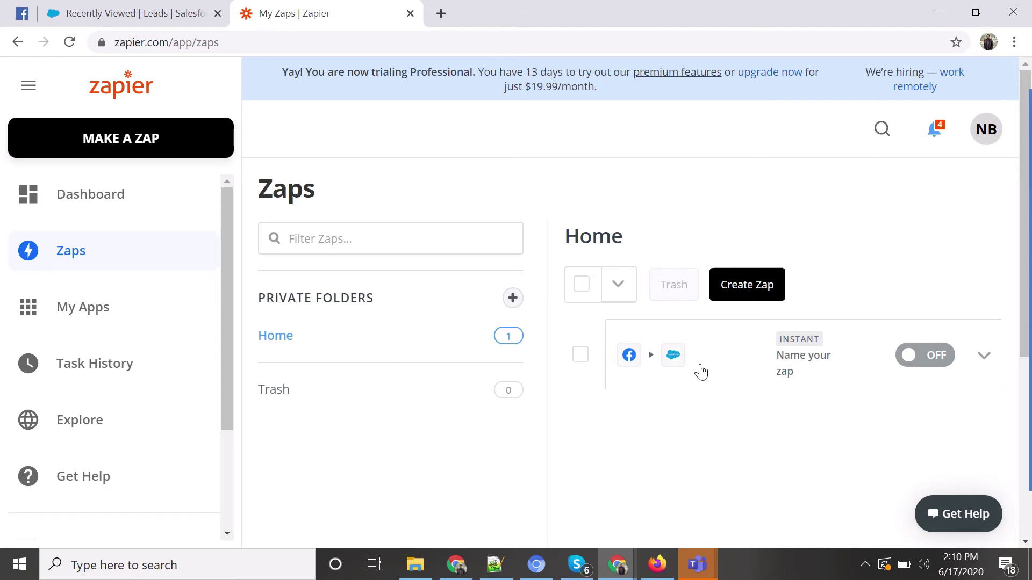
Start a new zap with a Facebook Lead Ads New Lead trigger on the Propel Guru account.
click(743, 281)
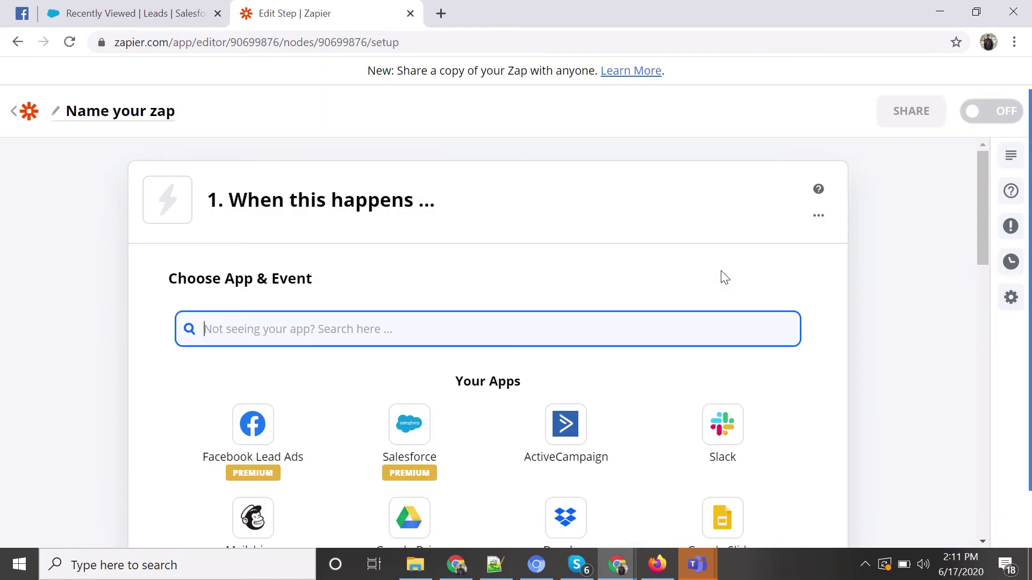
scroll(365, 279, down, 3)
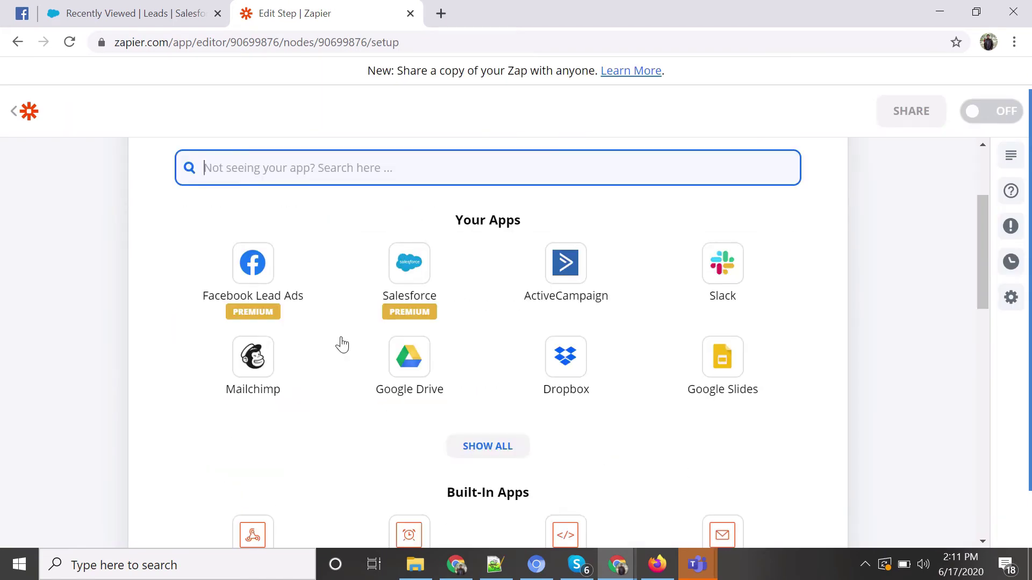
click(252, 250)
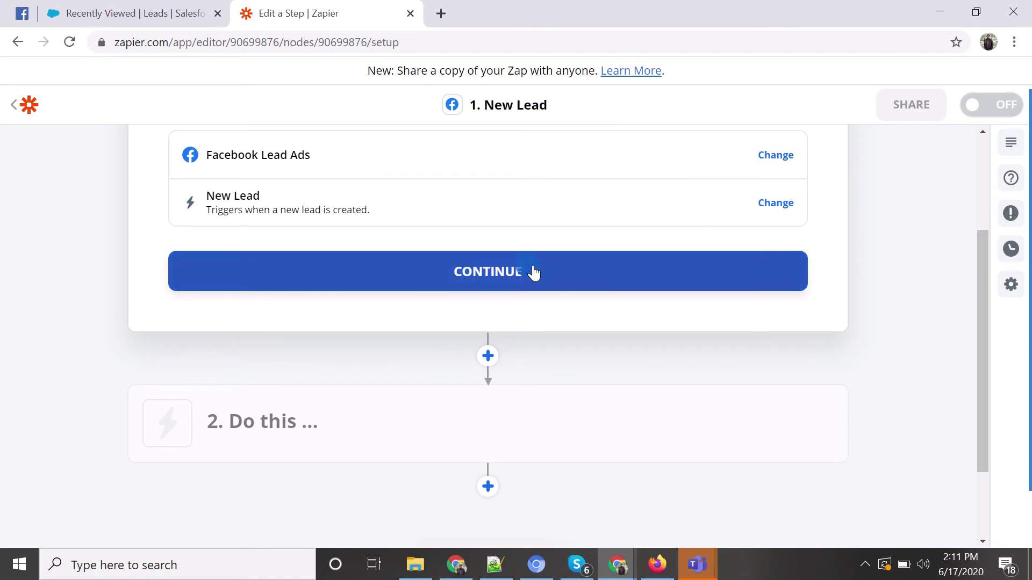
click(532, 271)
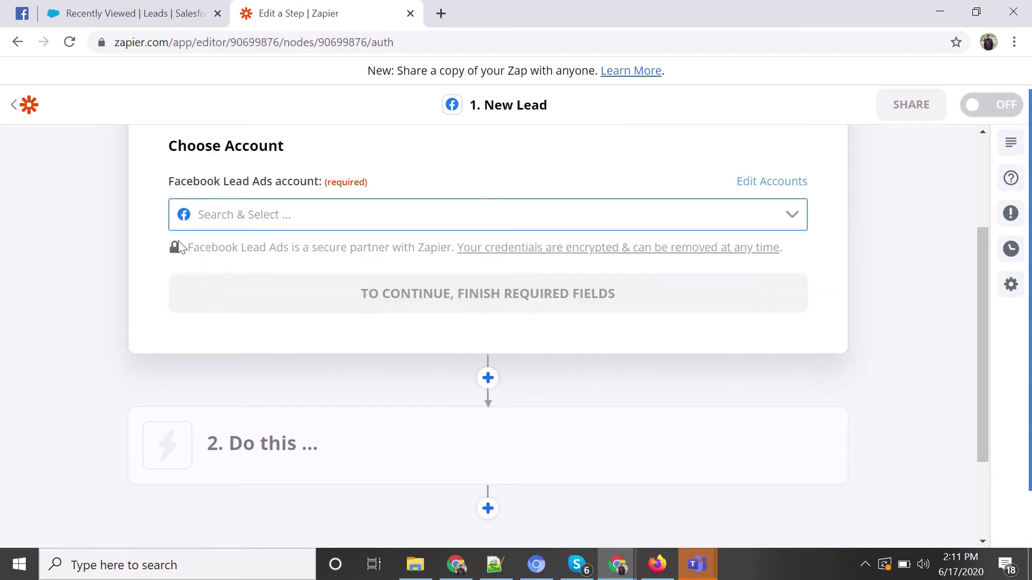
click(381, 212)
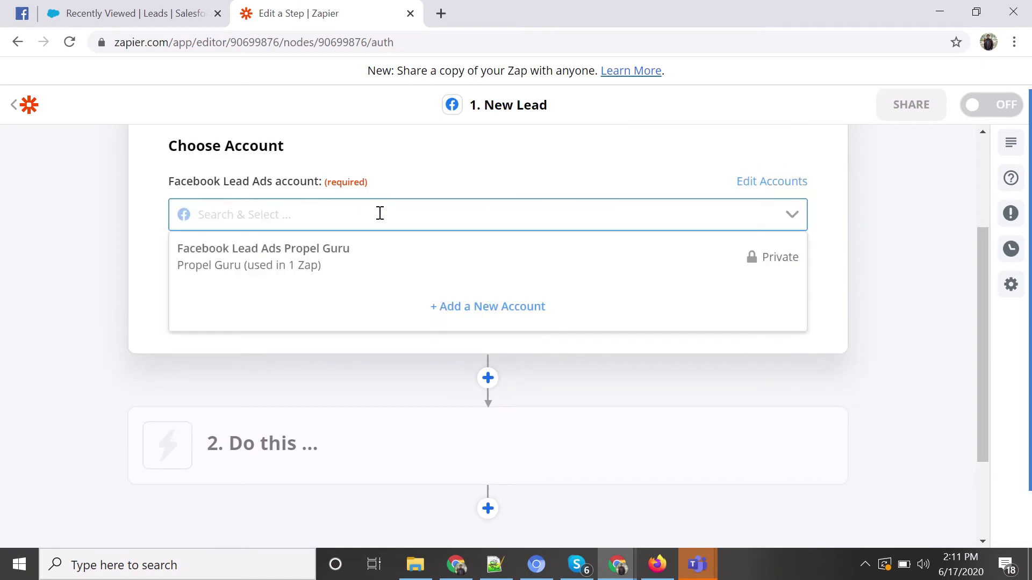
click(324, 250)
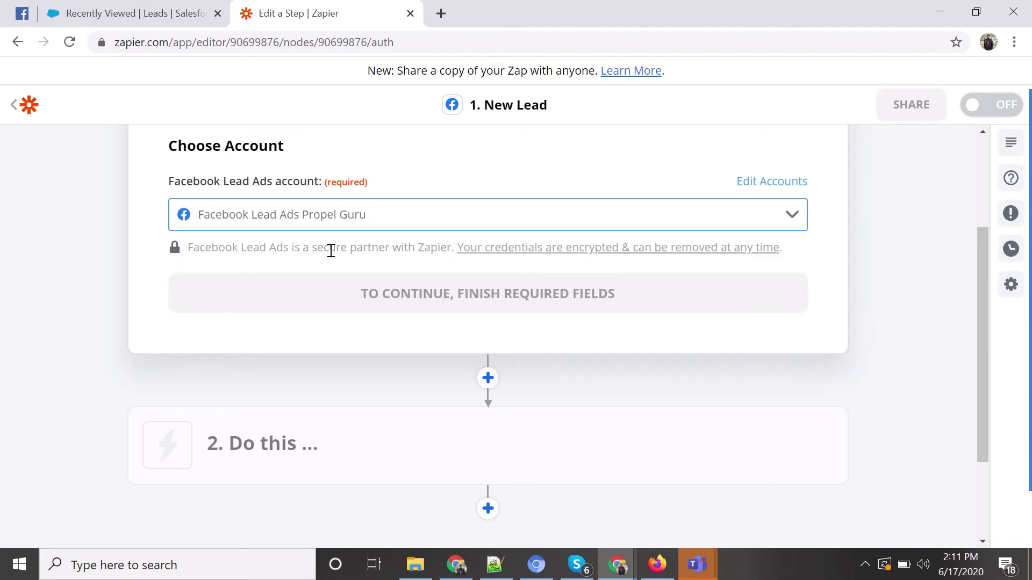
click(444, 304)
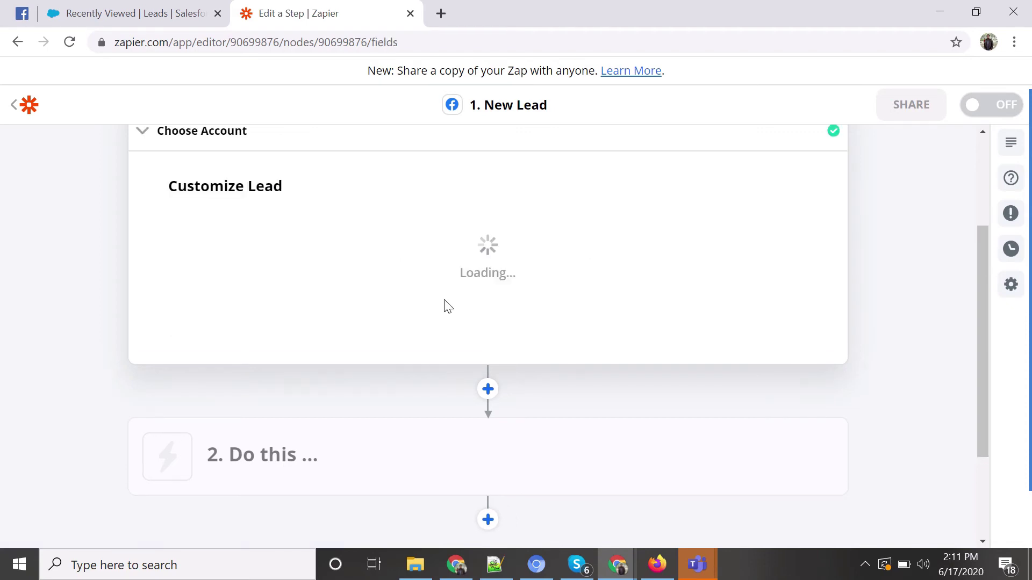
Set the trigger's Page to Propel Guru and Form to First FB Page Form.
scroll(316, 281, down, 2)
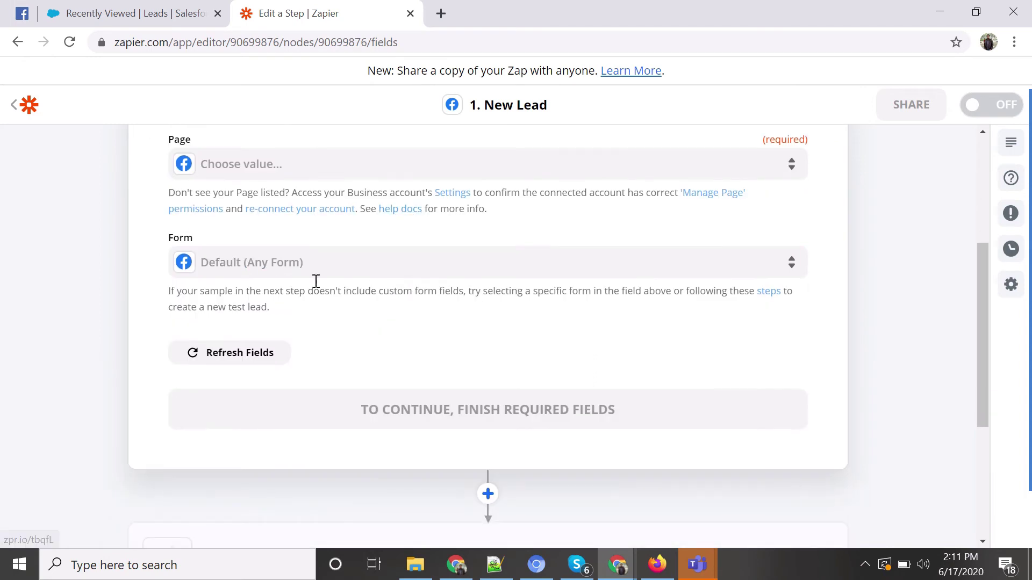
click(317, 163)
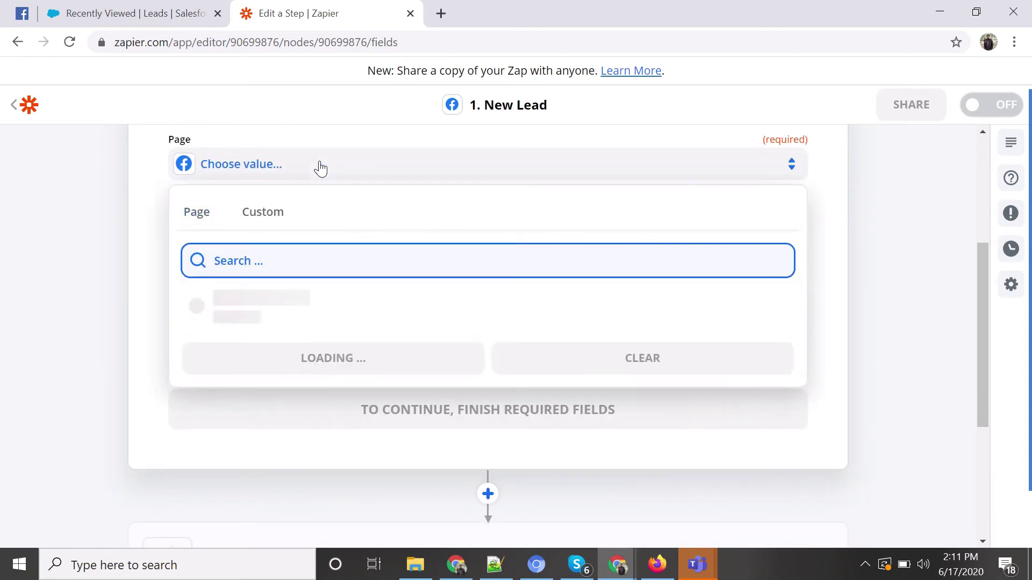
click(291, 352)
click(285, 305)
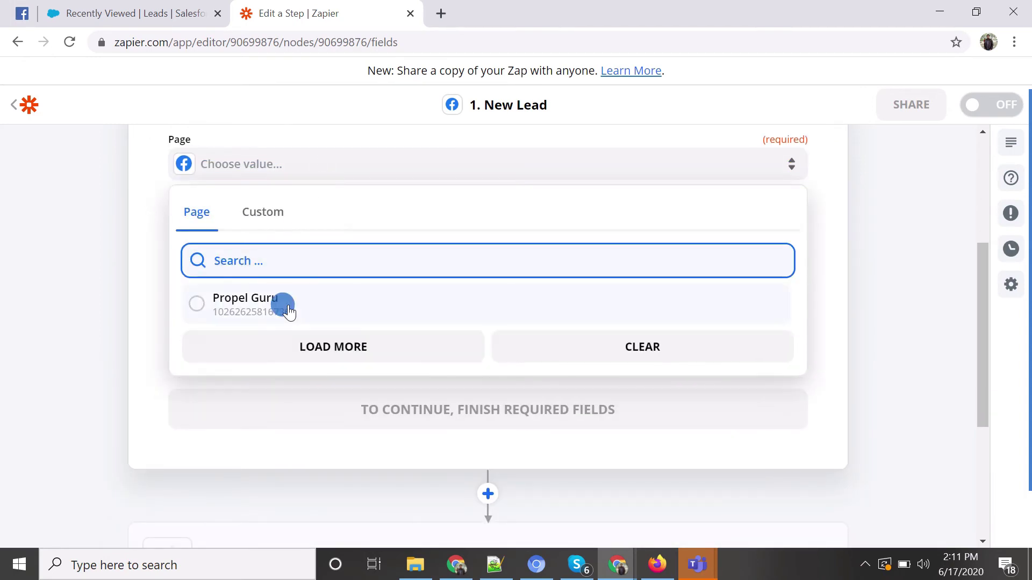
click(342, 261)
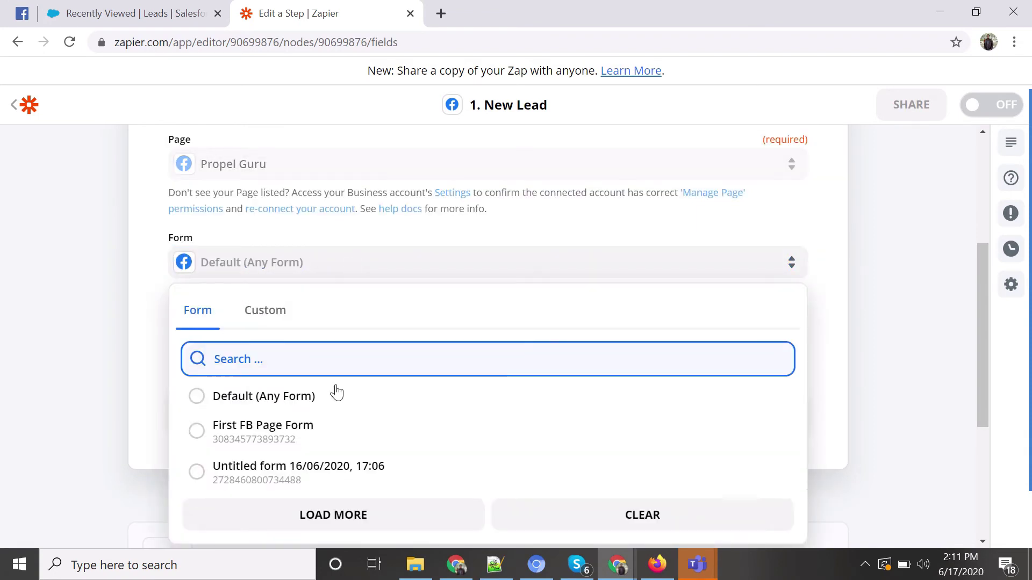
scroll(336, 398, down, 1)
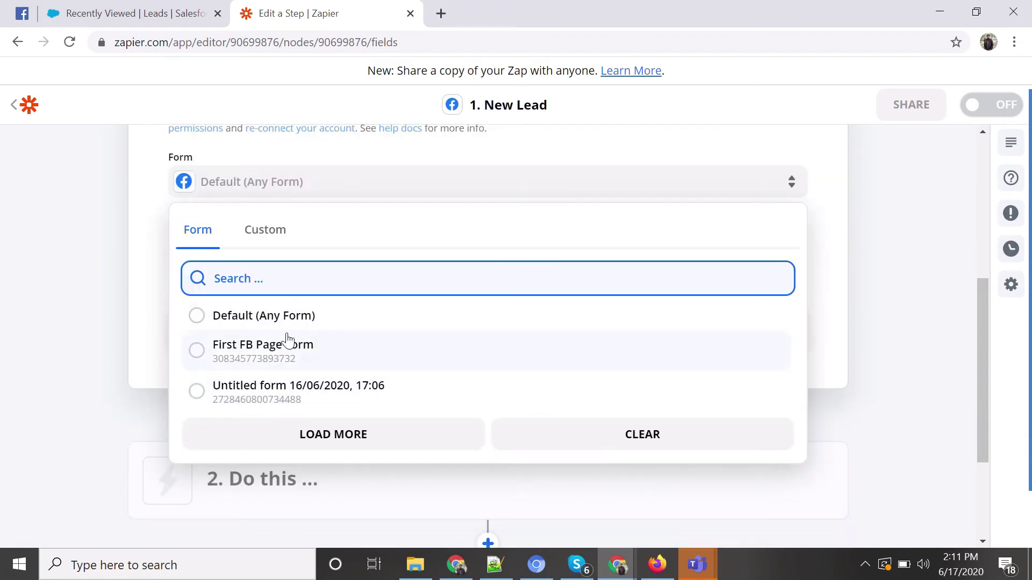
click(270, 363)
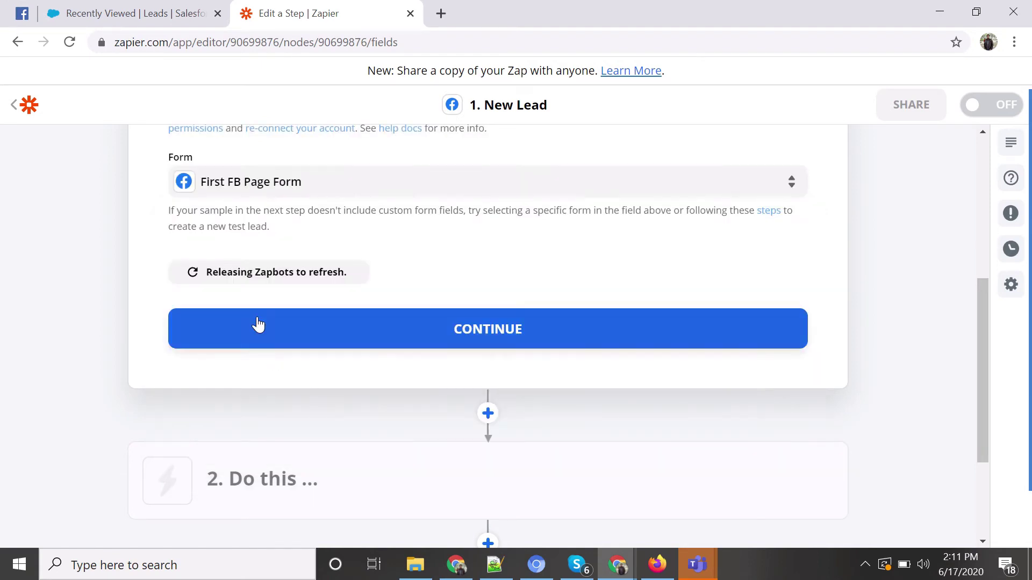
click(475, 328)
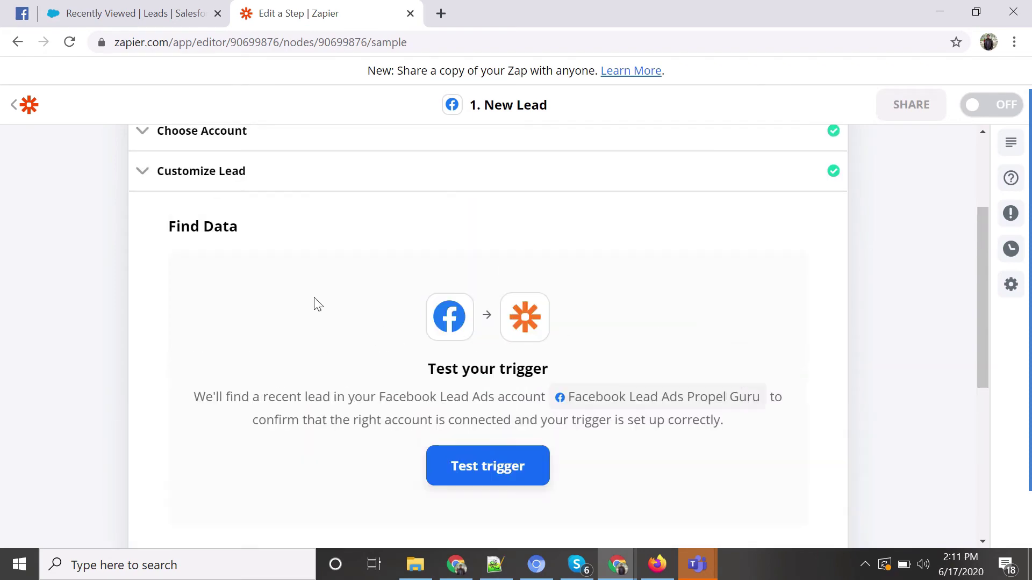
Test the trigger, review the sample Lead A data, and continue to the action step.
click(464, 383)
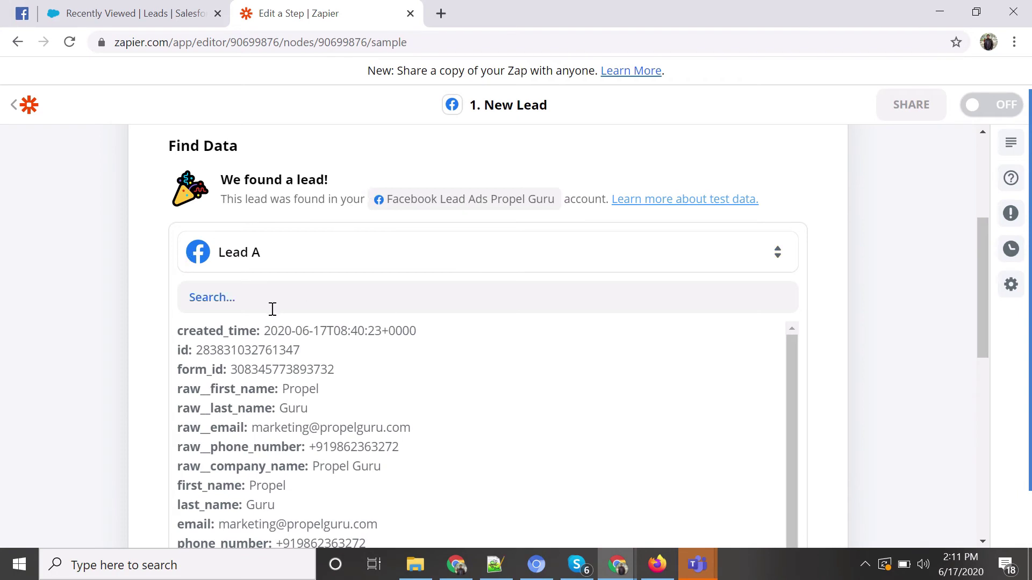
scroll(272, 309, down, 4)
scroll(458, 315, down, 3)
click(514, 457)
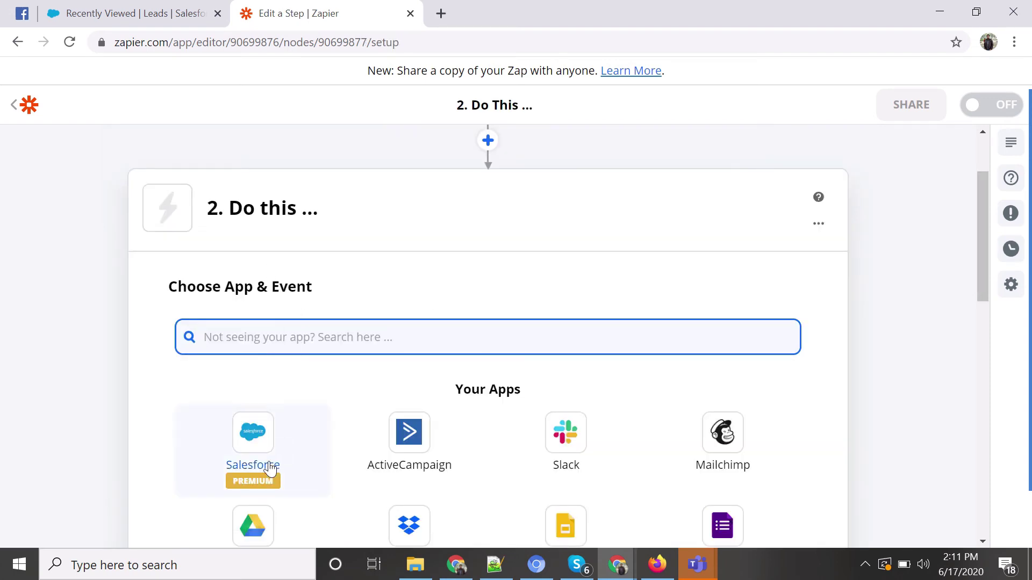
Set the action to Salesforce Create Record using the connected Salesforce account.
click(253, 449)
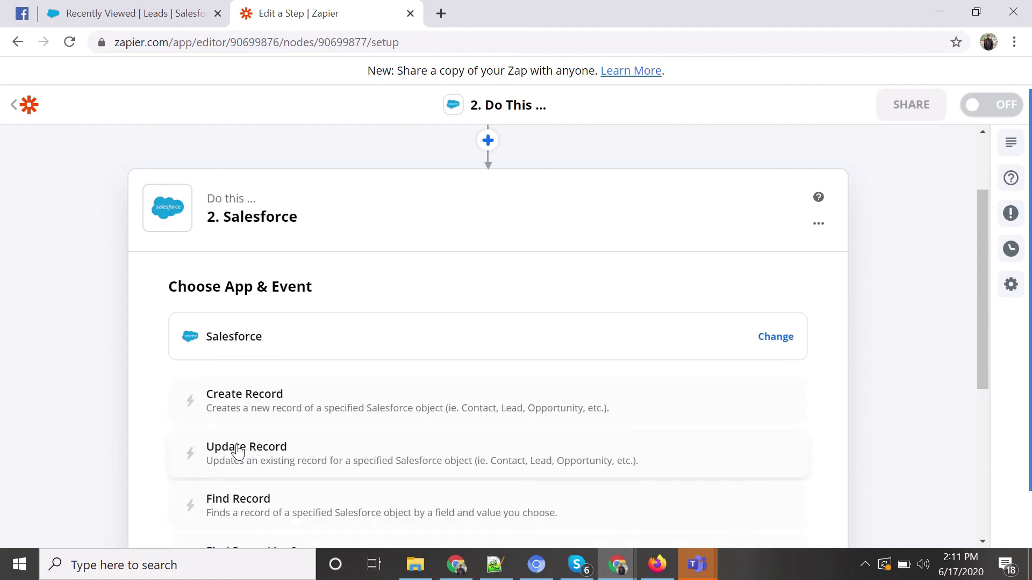
scroll(365, 266, down, 1)
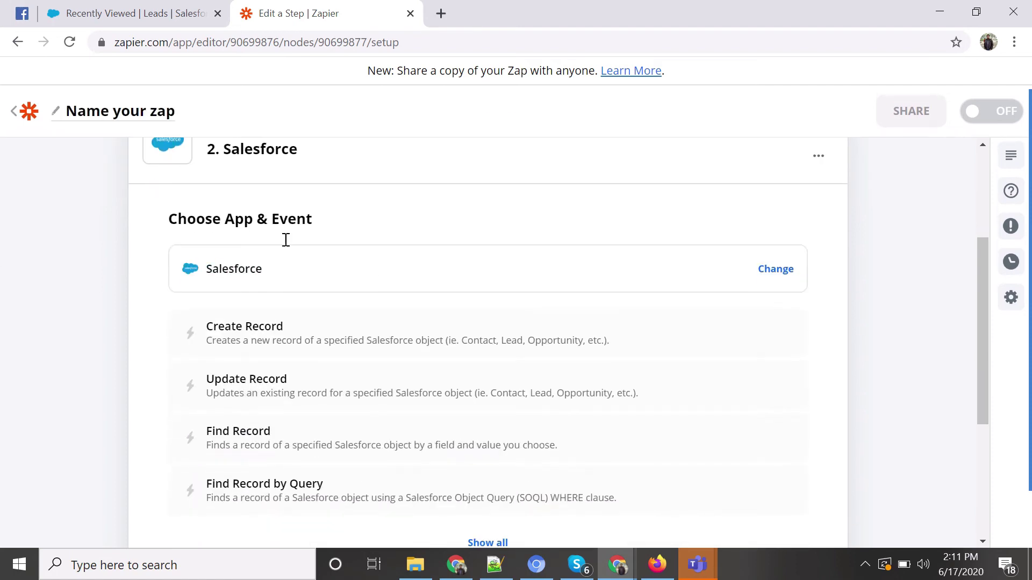
click(288, 348)
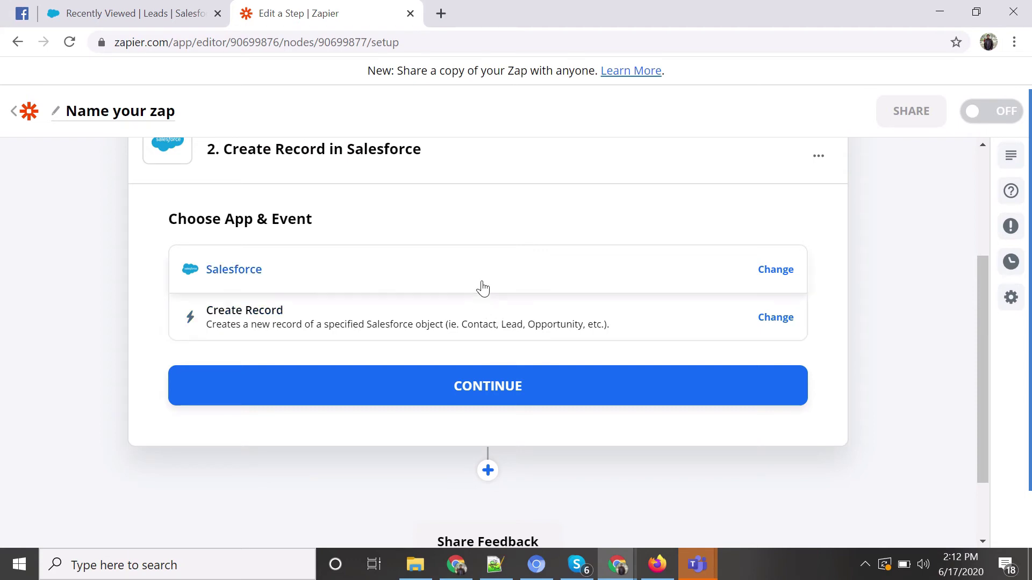
click(407, 402)
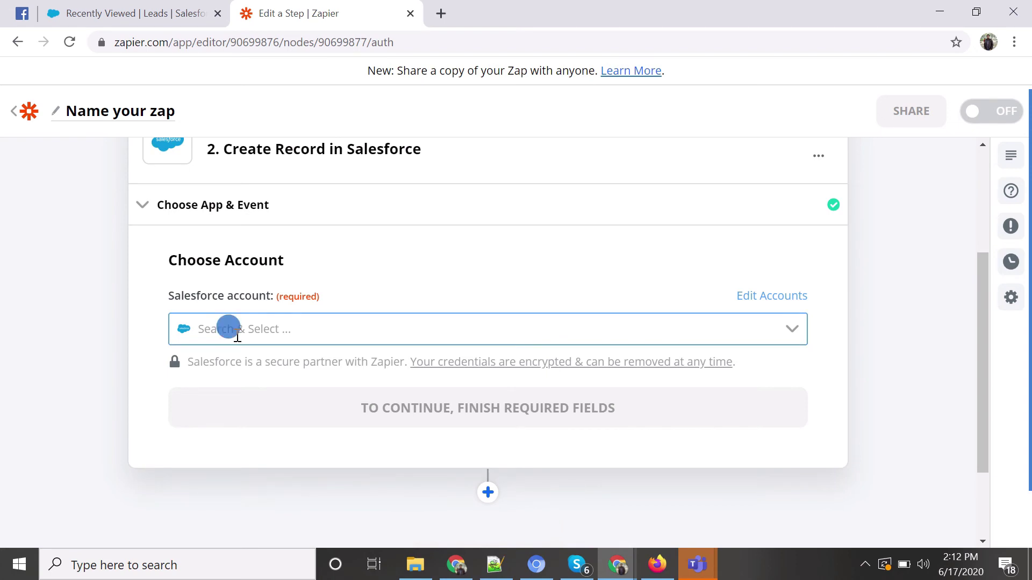
click(236, 332)
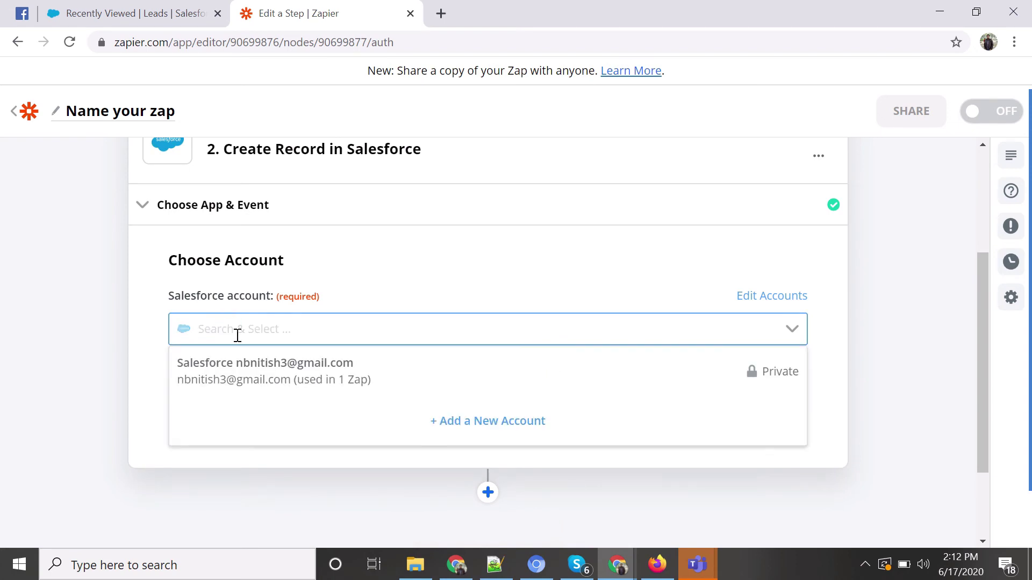
click(251, 364)
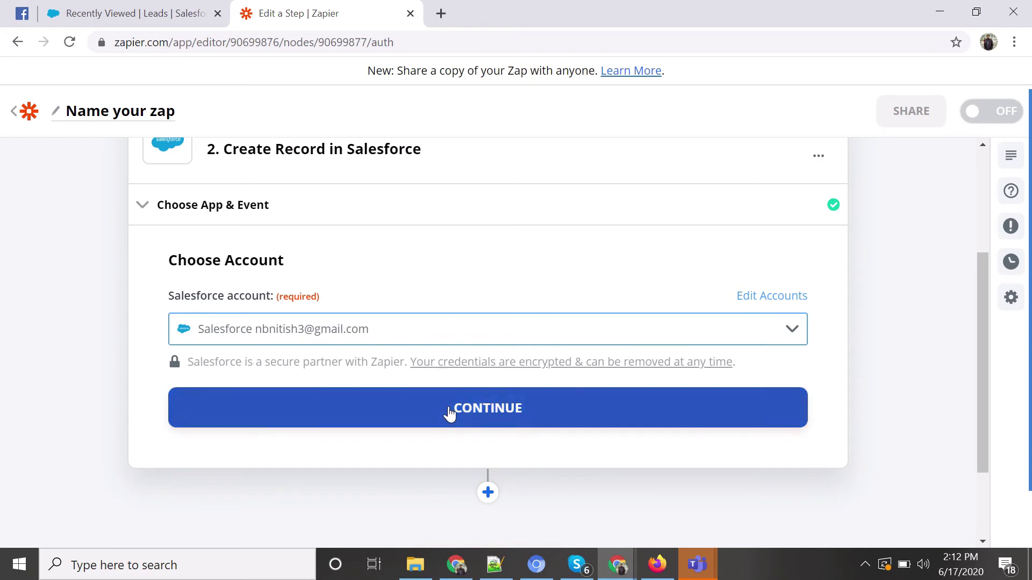
click(452, 409)
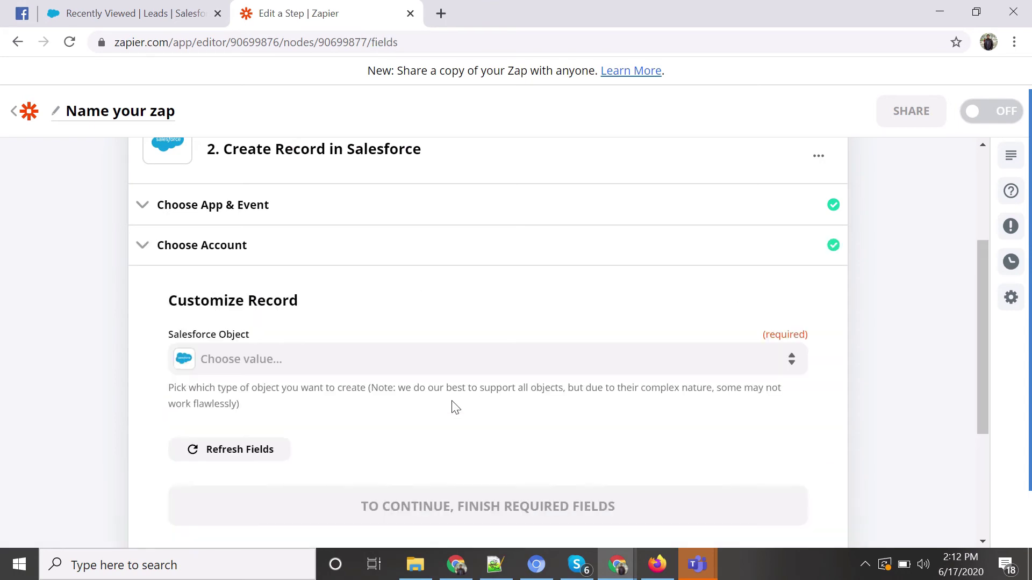
Search 'Lea' and choose Lead as the Salesforce Object.
scroll(426, 319, down, 1)
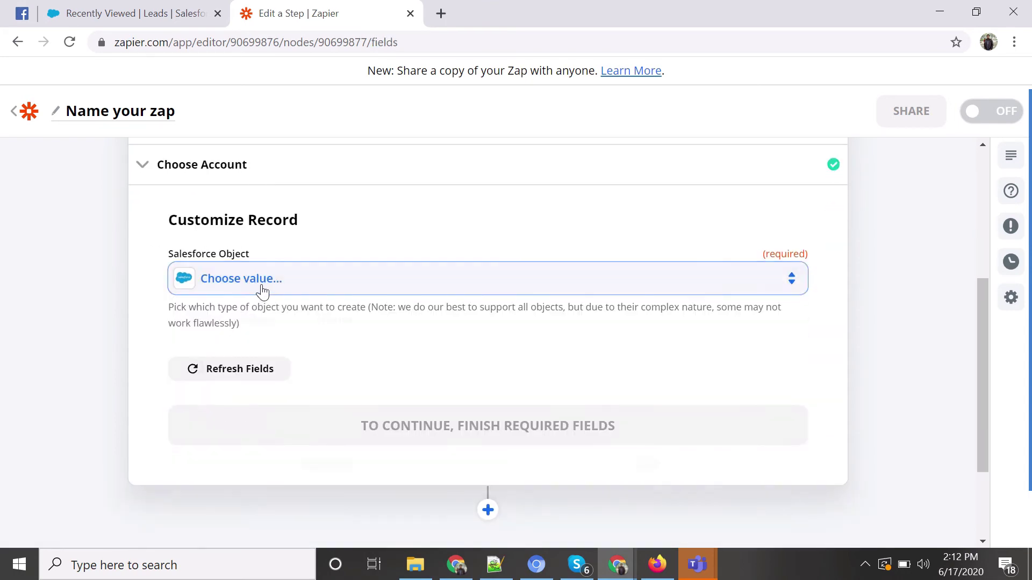
click(262, 290)
text(Lead)
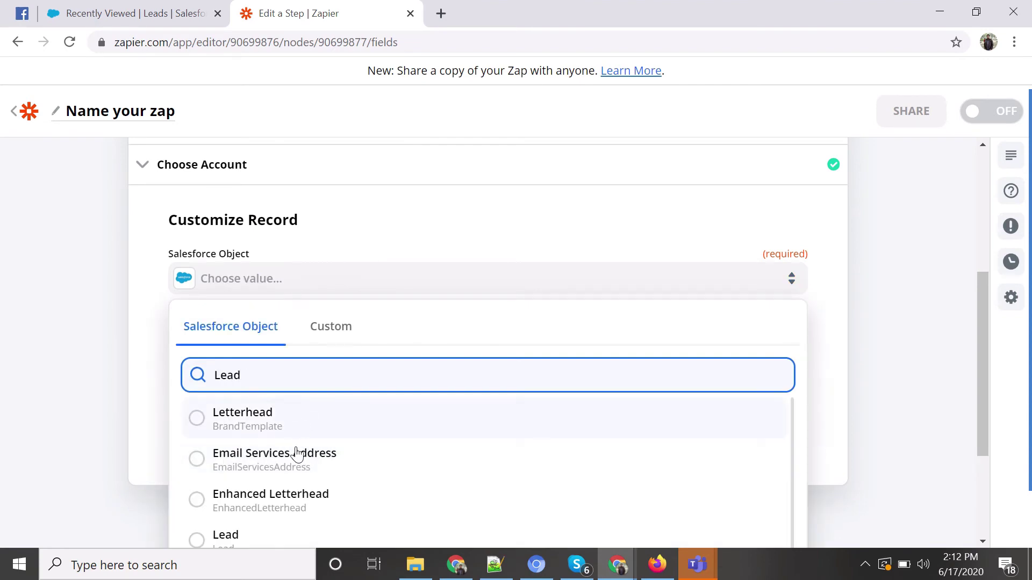
scroll(292, 465, down, 2)
click(266, 452)
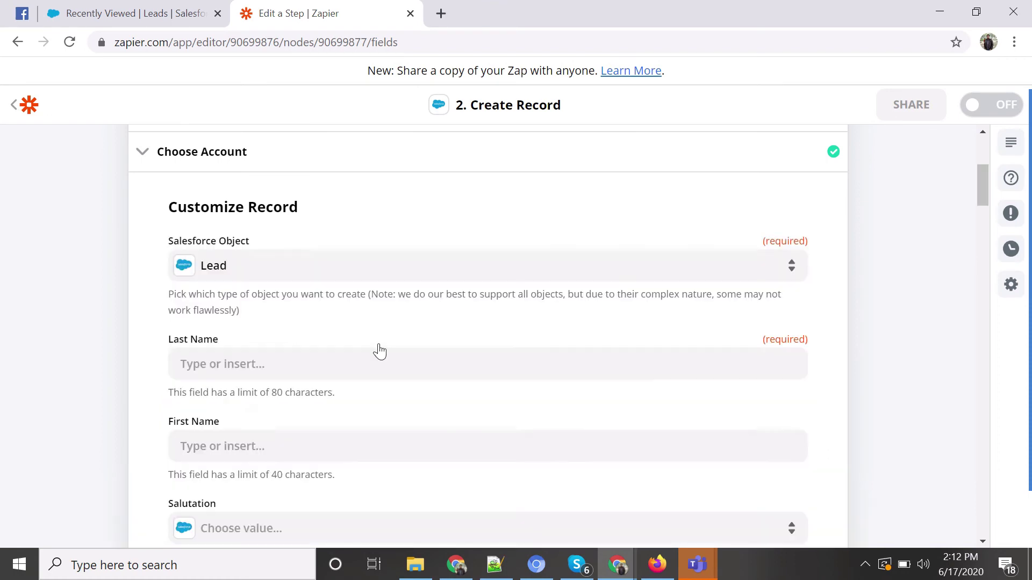
Map the Facebook lead's Last Name and First Name into Salesforce Last Name and First Name.
scroll(379, 339, down, 2)
scroll(387, 209, down, 2)
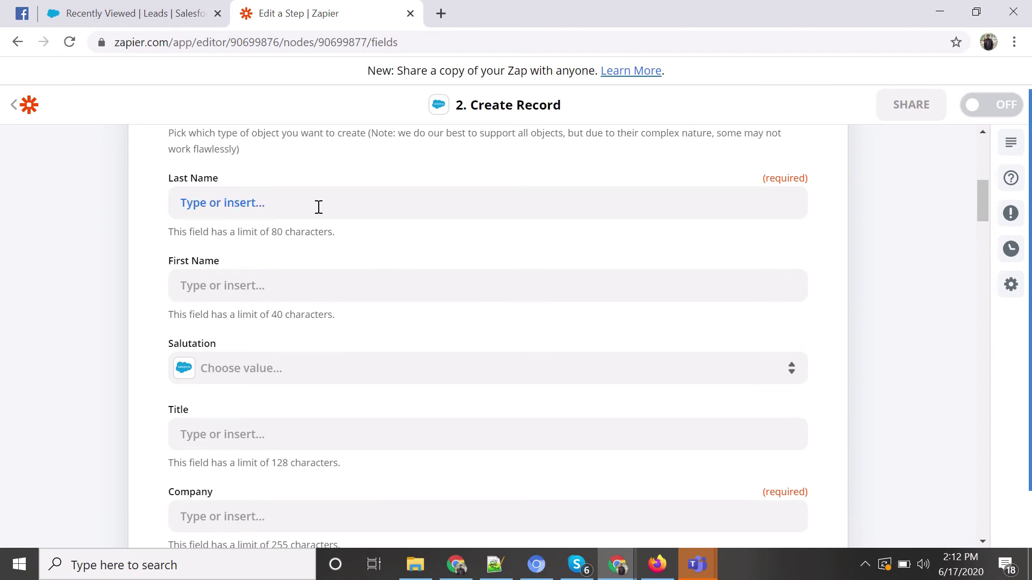
click(319, 207)
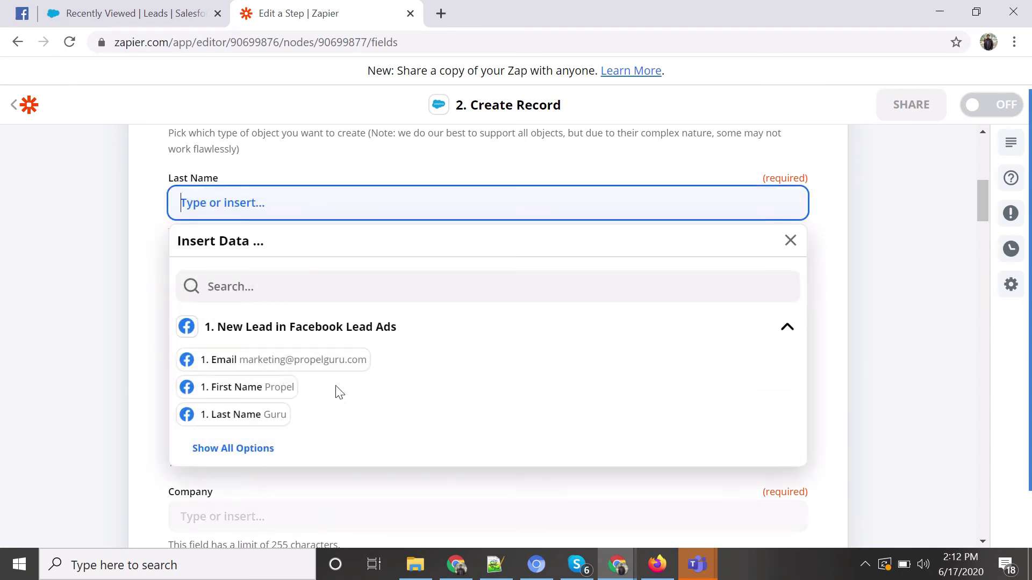
click(255, 456)
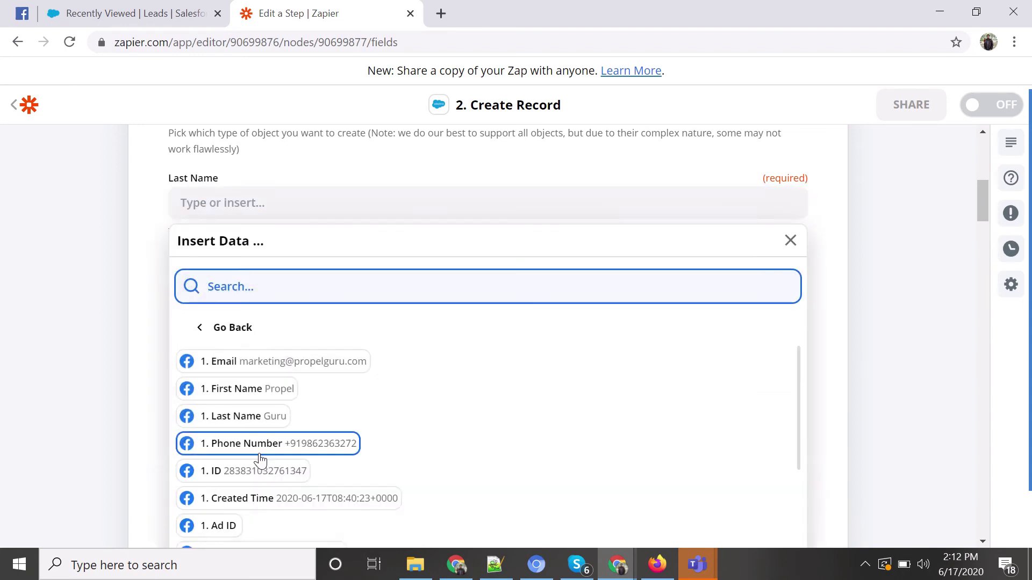
click(245, 416)
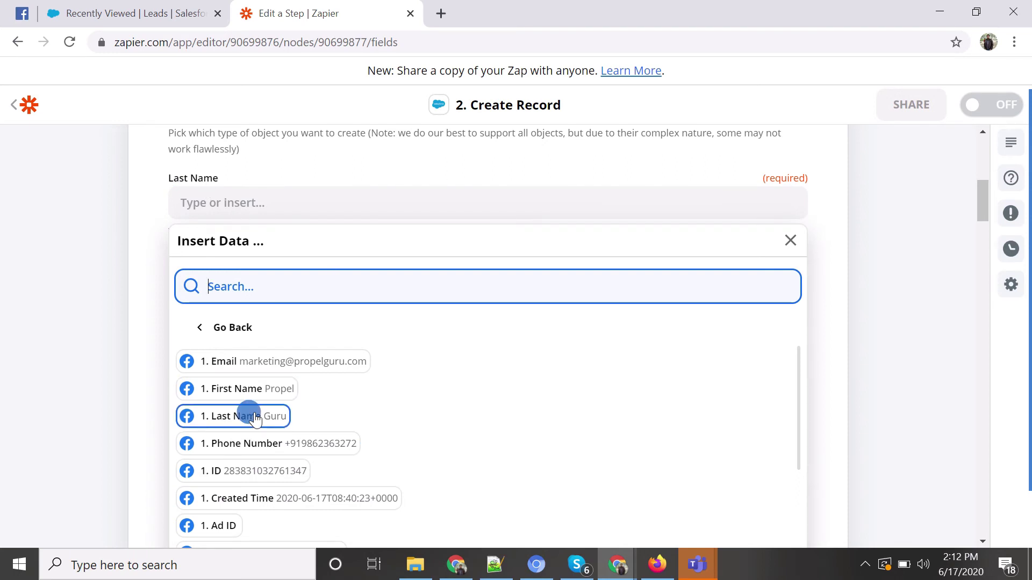
click(135, 269)
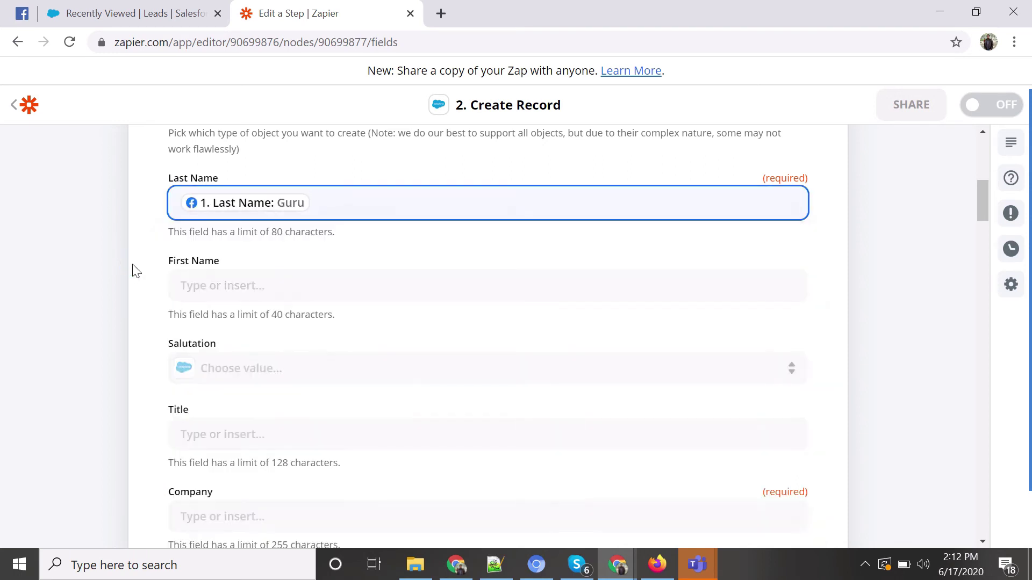
click(267, 279)
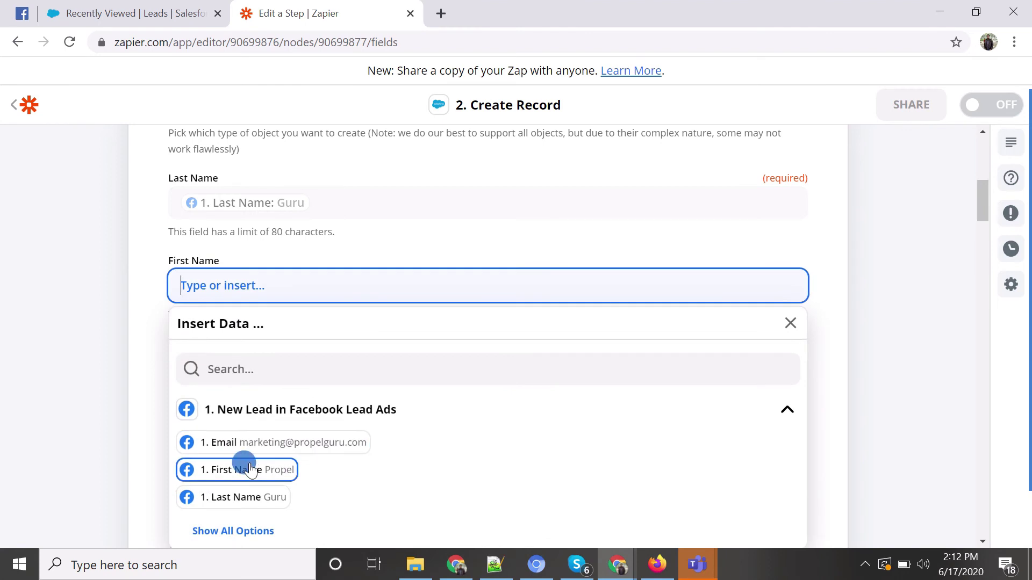
click(243, 469)
click(133, 352)
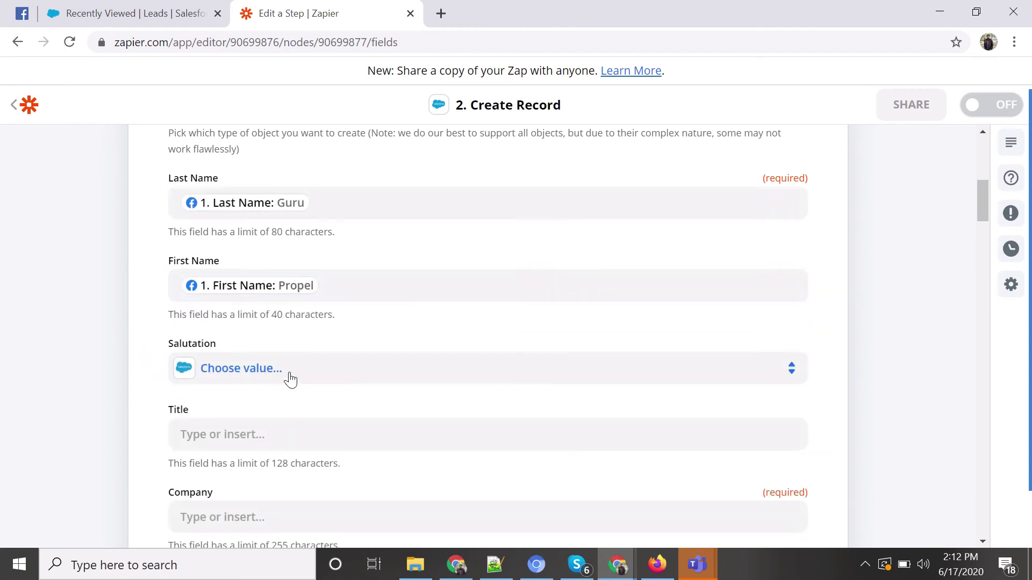
Fill the Salesforce Company field with the lead's '1. Company Name'.
scroll(293, 373, down, 3)
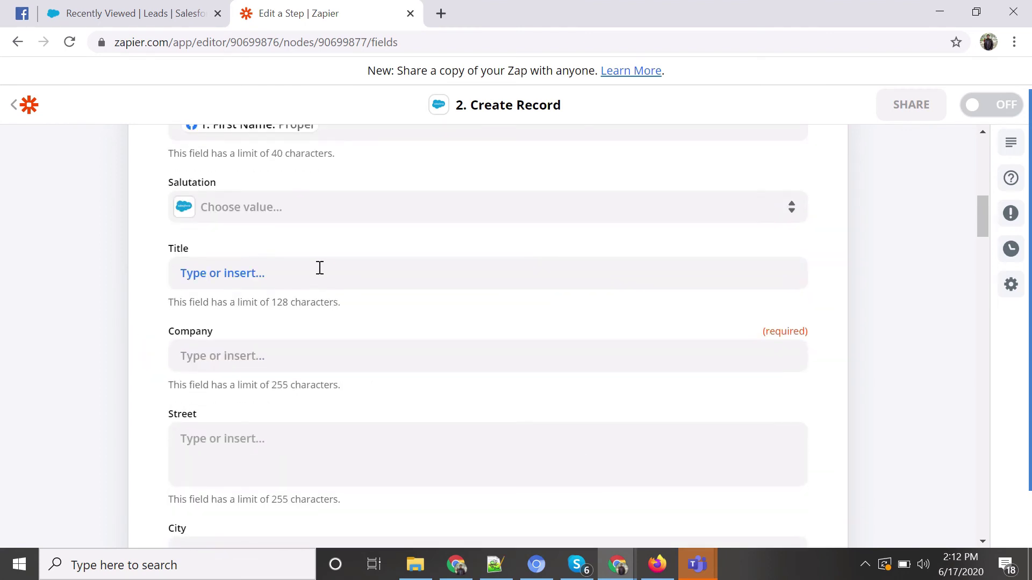
scroll(322, 267, down, 1)
click(257, 278)
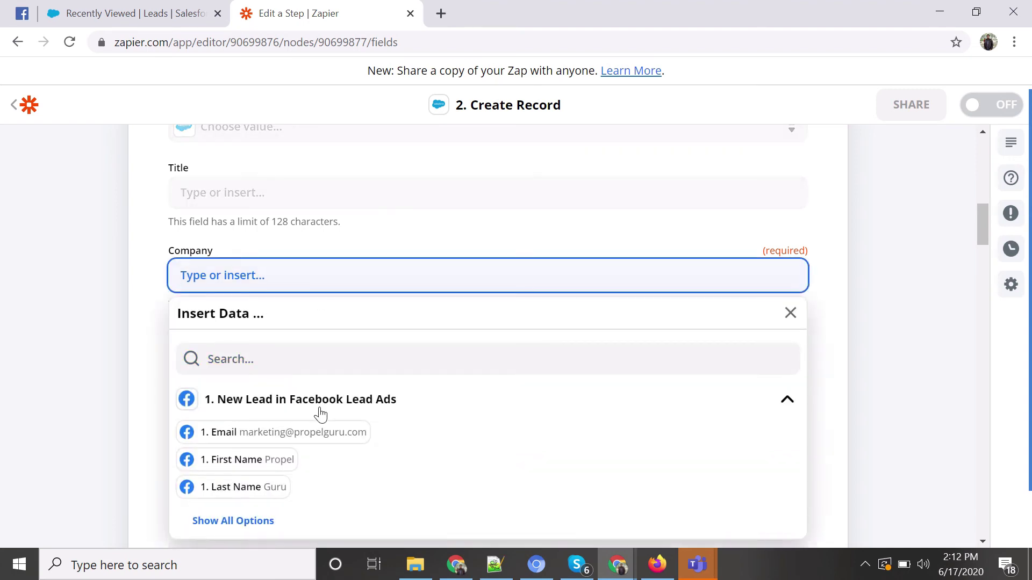
scroll(301, 440, down, 3)
click(247, 360)
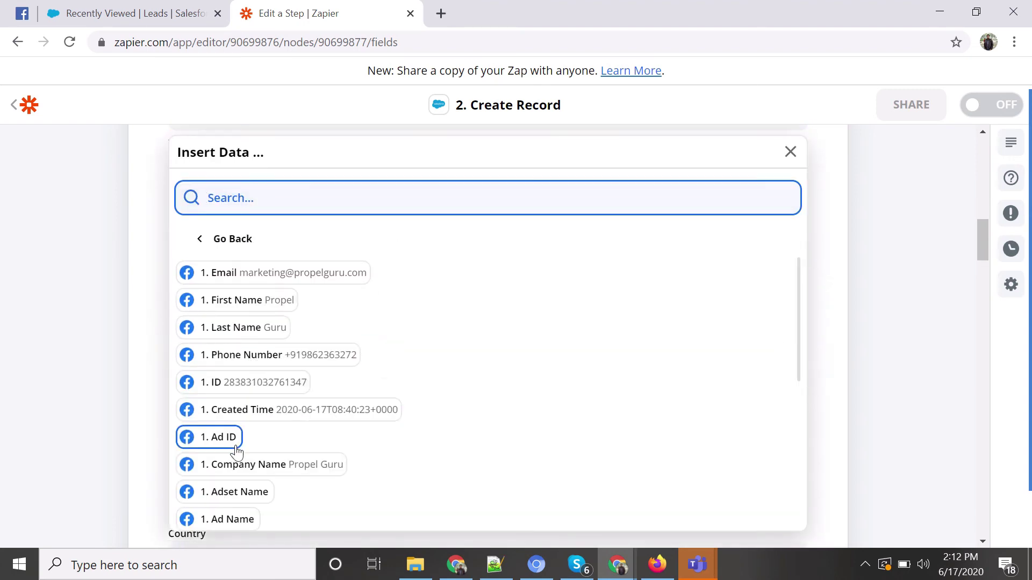
click(279, 463)
click(140, 339)
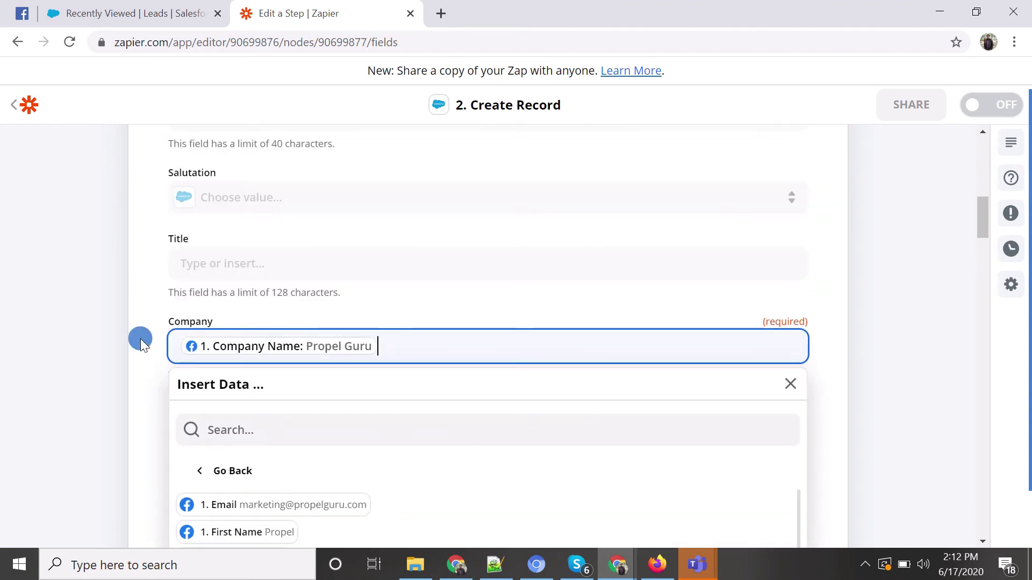
scroll(274, 353, down, 3)
scroll(276, 344, down, 3)
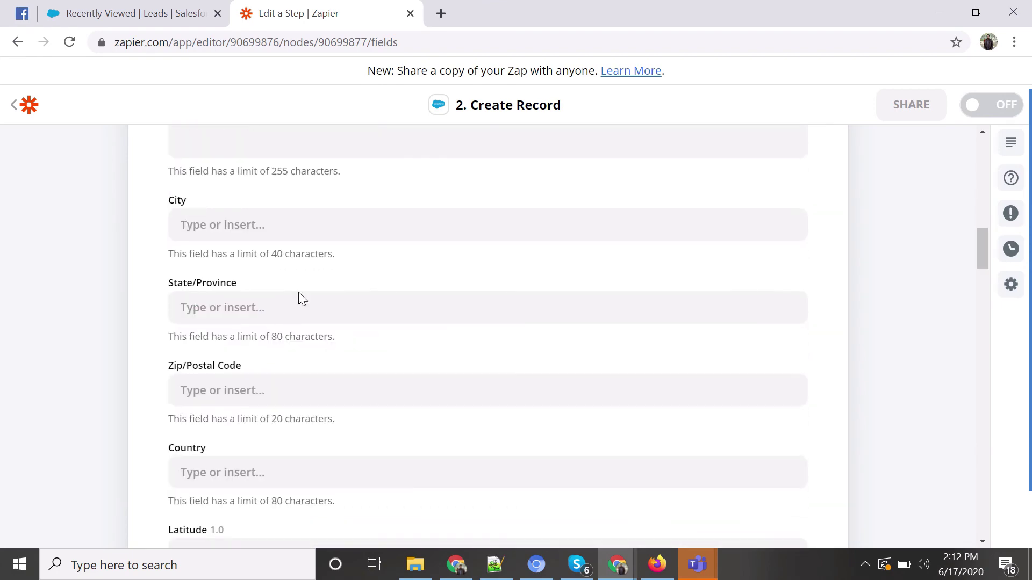
scroll(298, 293, down, 8)
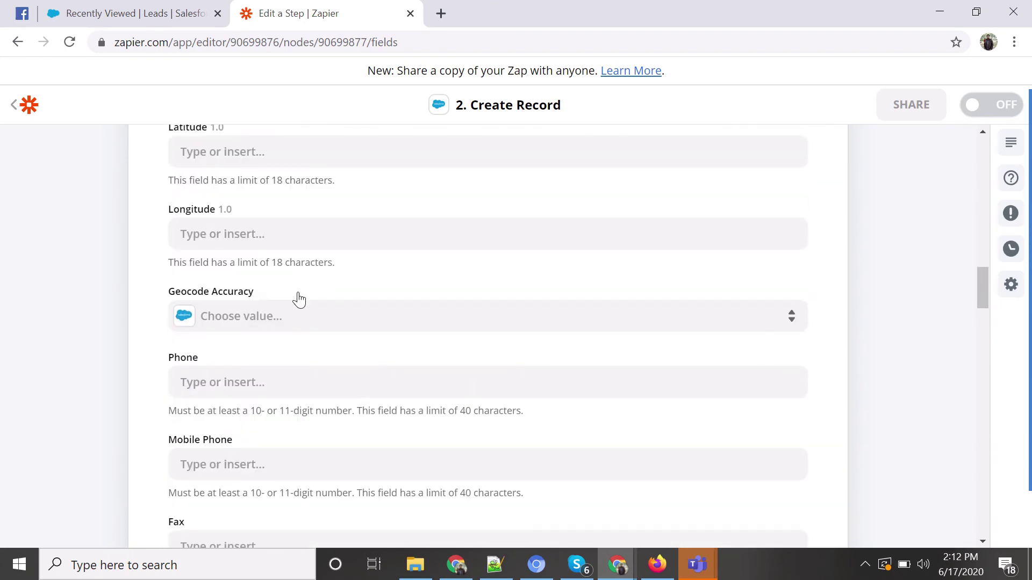
scroll(299, 300, down, 2)
Map Phone to the lead's Phone Number, replacing the Raw Phone Number first inserted.
click(286, 299)
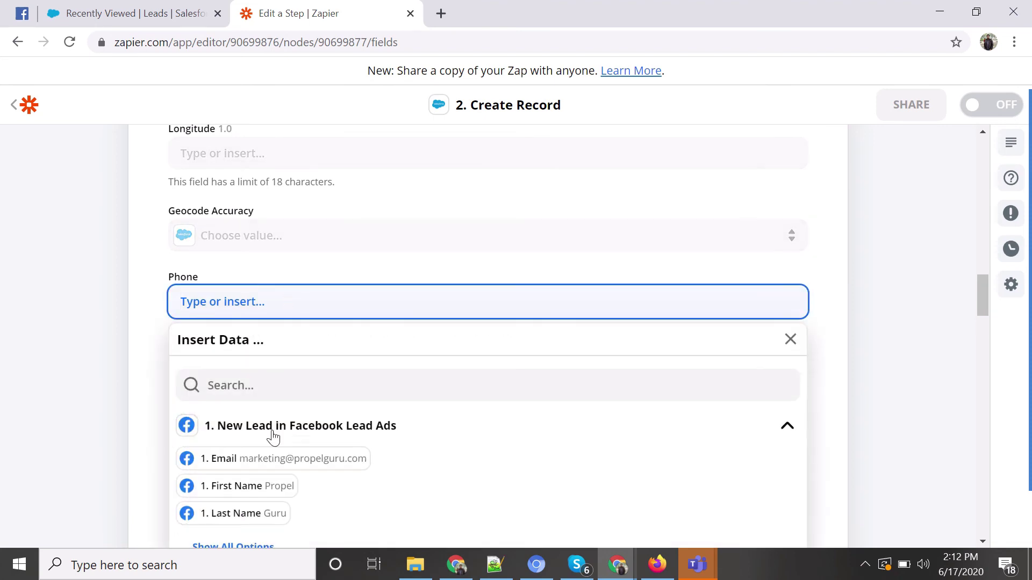
scroll(273, 438, down, 3)
click(242, 382)
scroll(362, 412, down, 2)
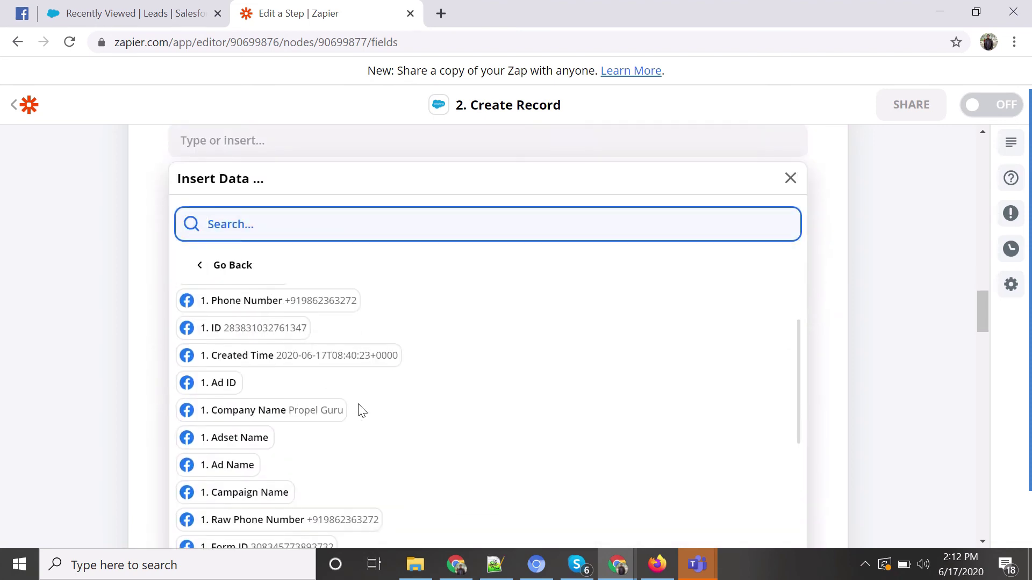
scroll(361, 411, down, 5)
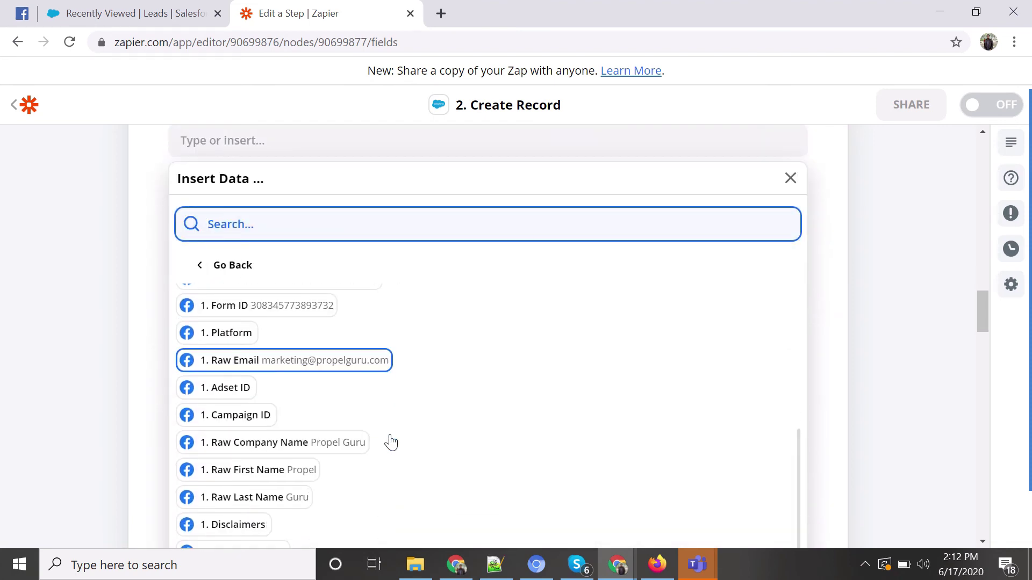
scroll(386, 445, down, 1)
scroll(388, 446, up, 1)
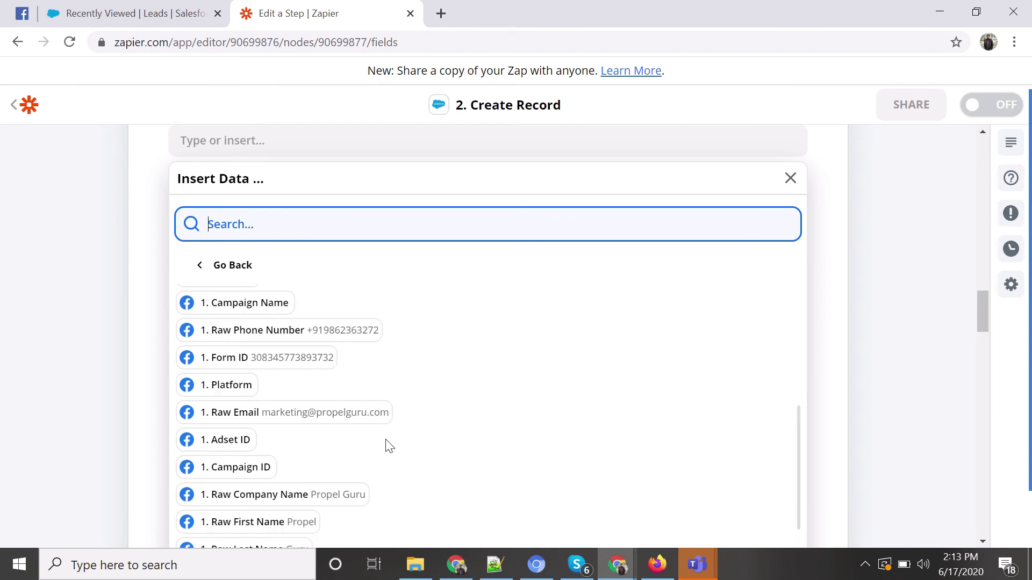
scroll(389, 446, up, 2)
click(347, 430)
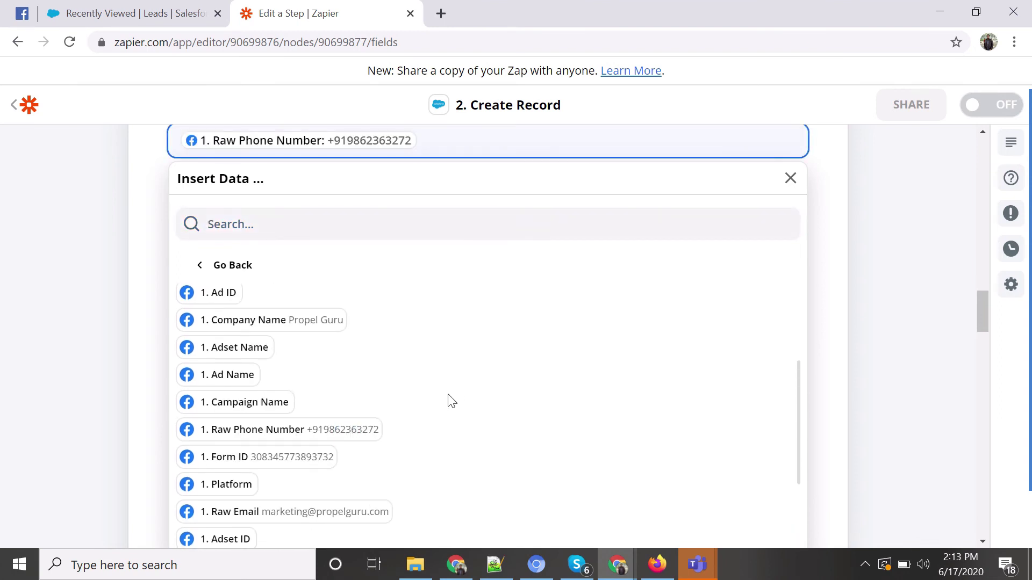
scroll(451, 402, up, 2)
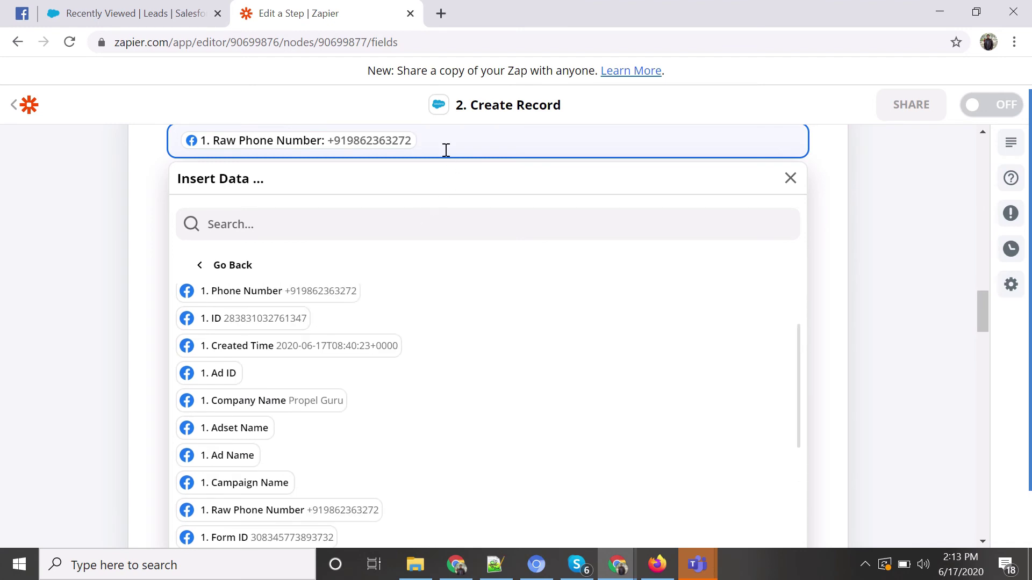
key(BackSpace)
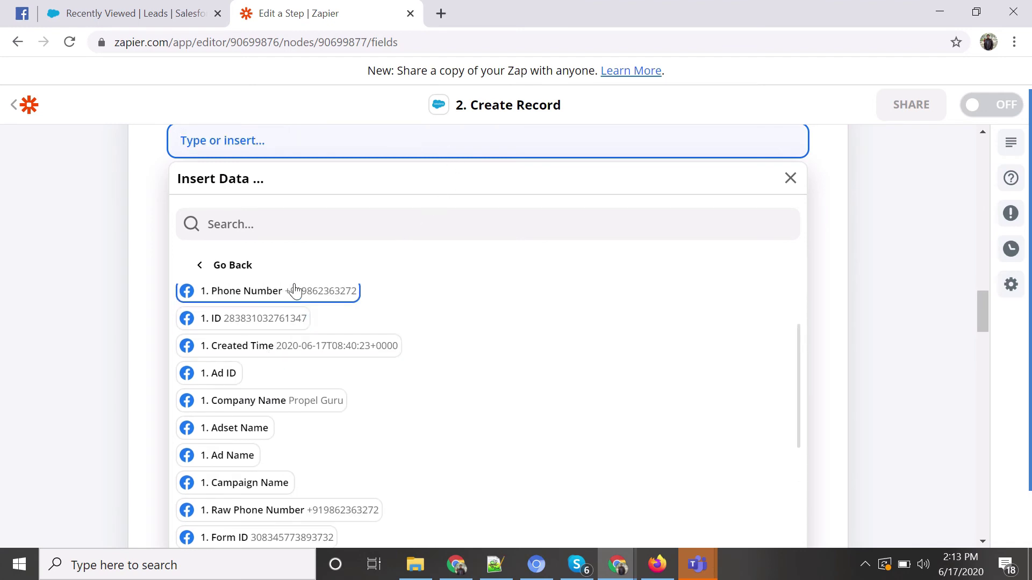
click(293, 291)
click(151, 248)
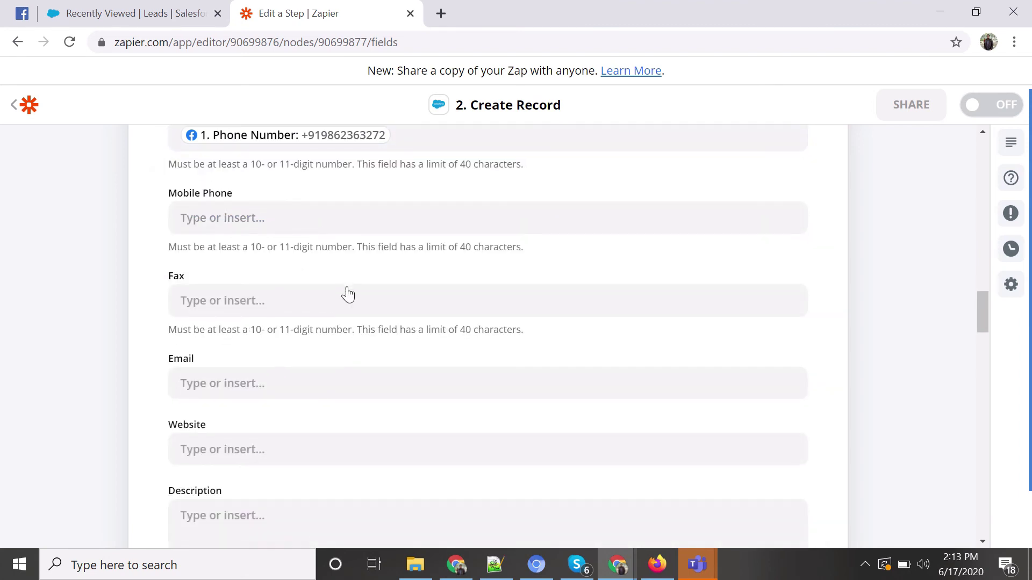
Map Email to the lead's '1. Email' and continue to testing.
scroll(345, 292, down, 2)
click(269, 312)
click(283, 463)
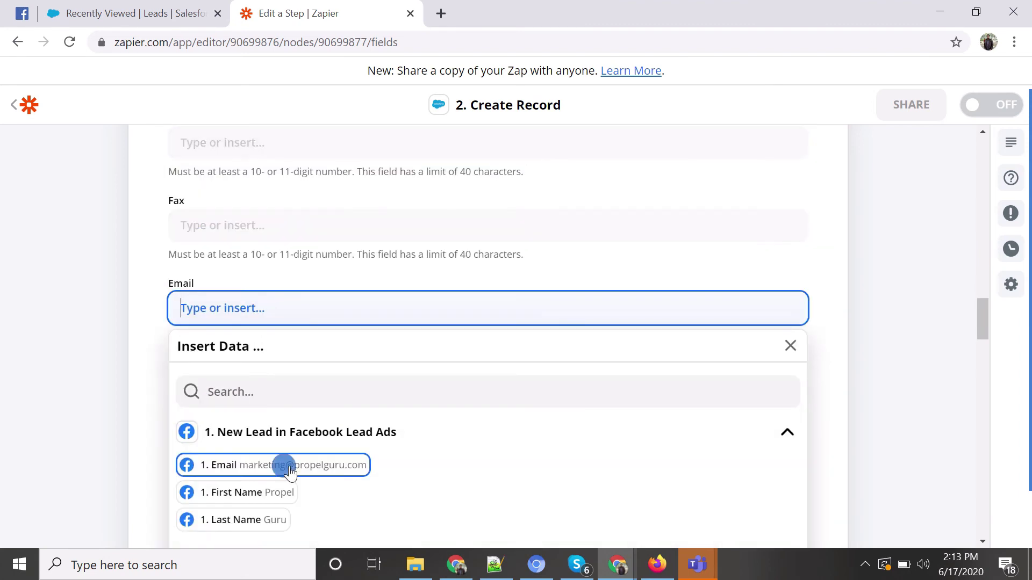
click(134, 362)
scroll(437, 302, down, 20)
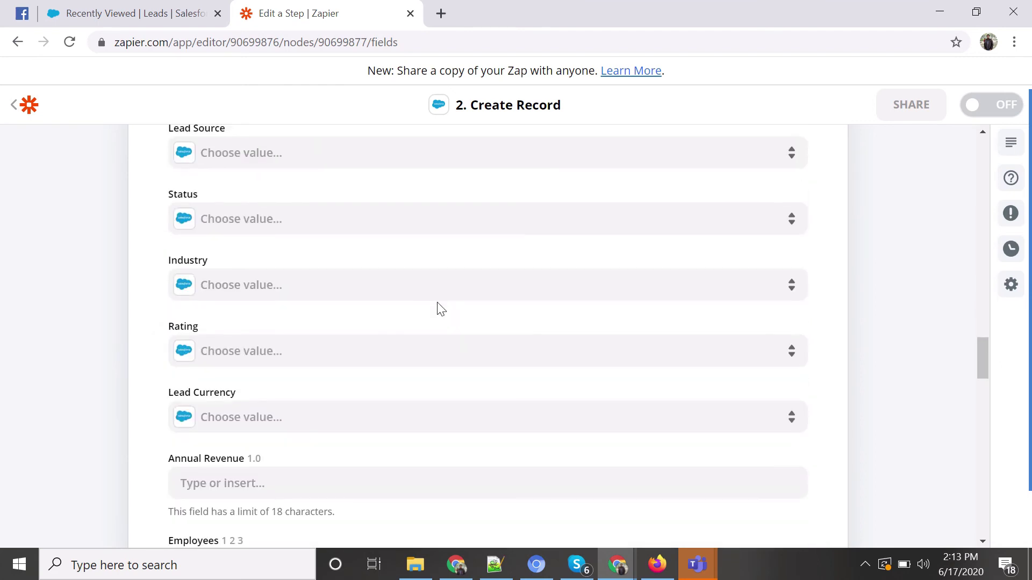
scroll(437, 303, down, 10)
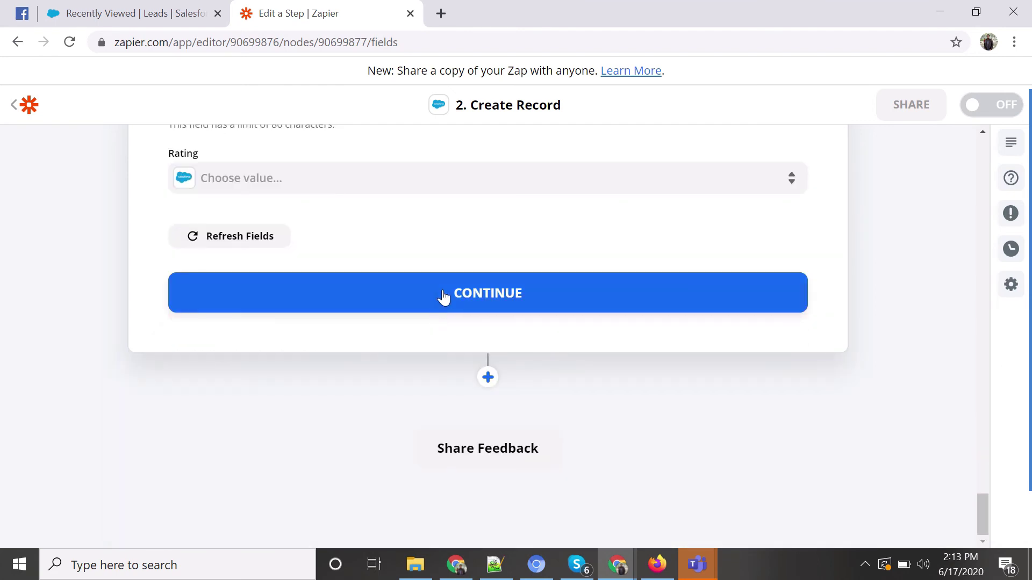
click(444, 297)
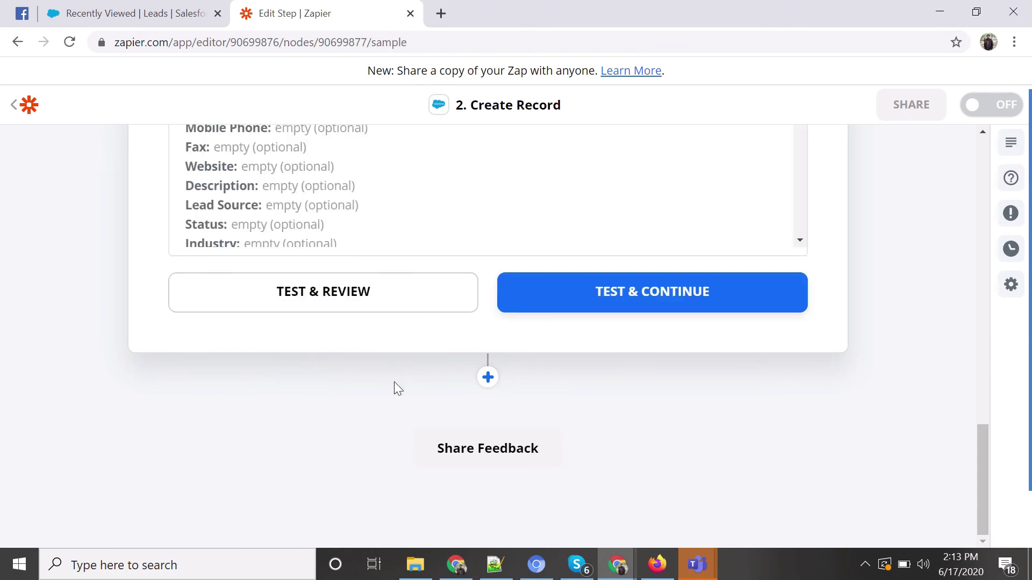
Run Test & Review to send a test Lead record to Salesforce.
scroll(376, 333, up, 6)
scroll(380, 317, down, 5)
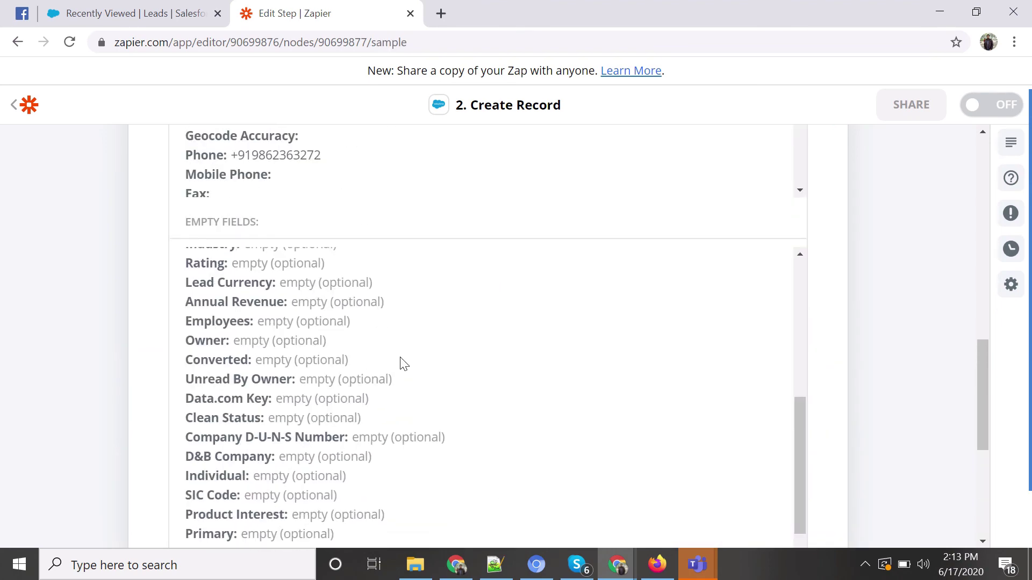
scroll(400, 368, down, 8)
click(380, 295)
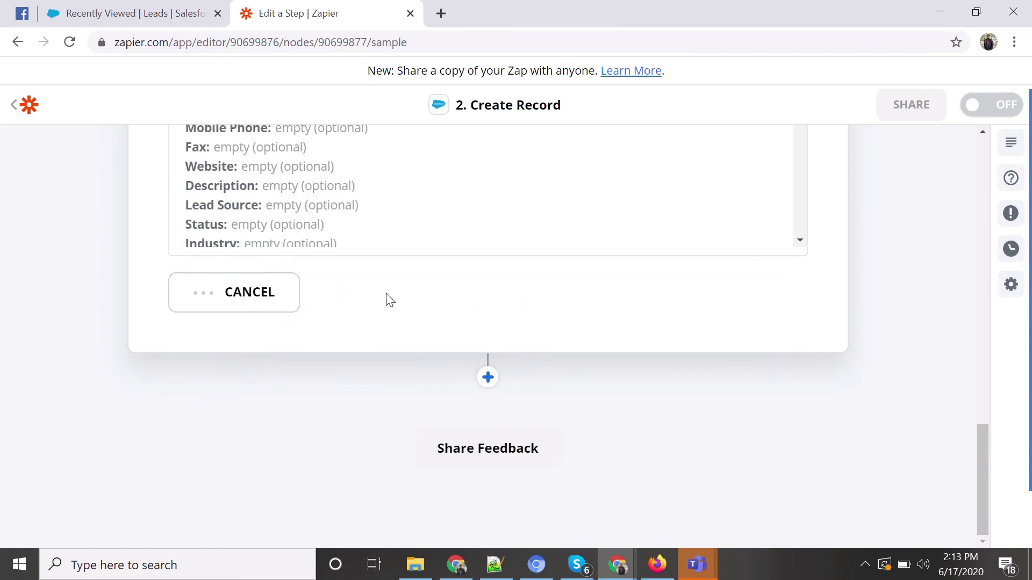
Review the 'We created a record!' result, then retest and continue.
scroll(380, 356, up, 7)
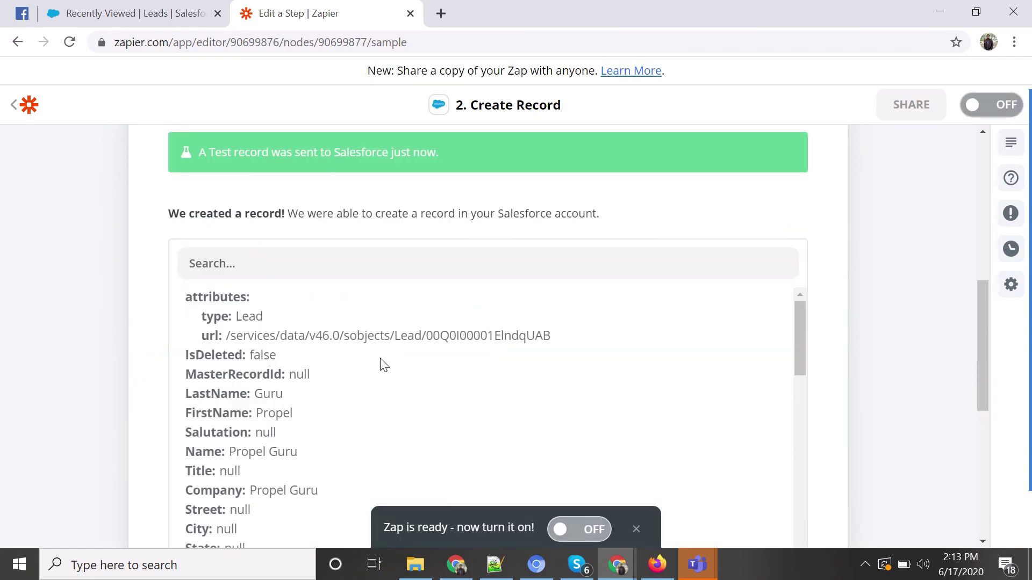
scroll(383, 364, up, 2)
scroll(376, 258, up, 2)
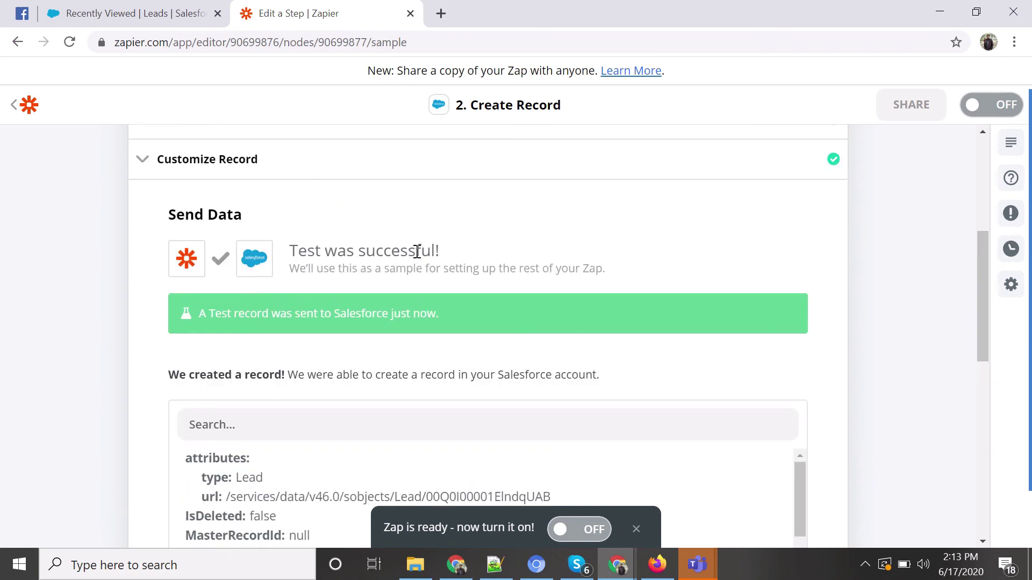
scroll(498, 247, down, 10)
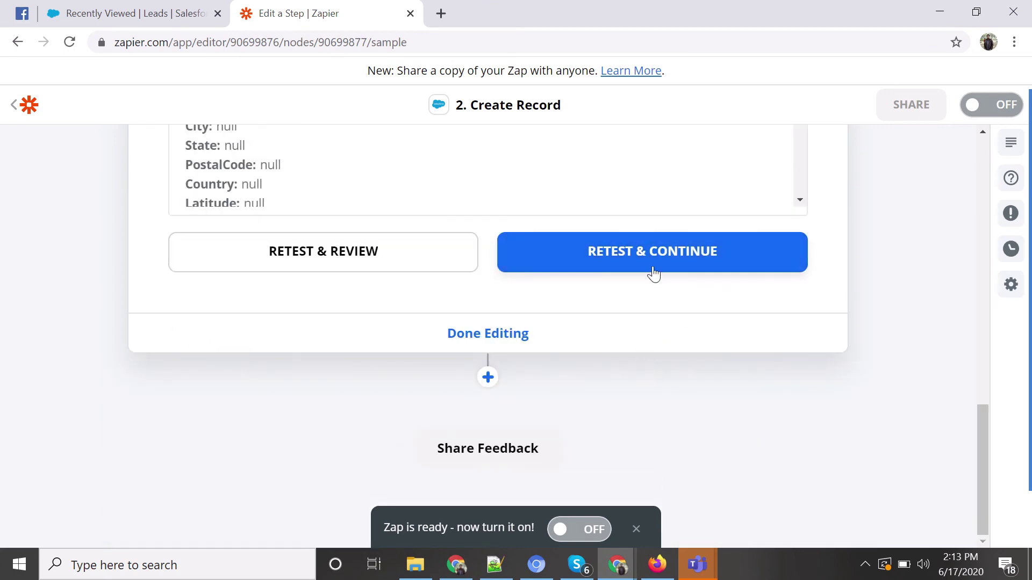
click(652, 263)
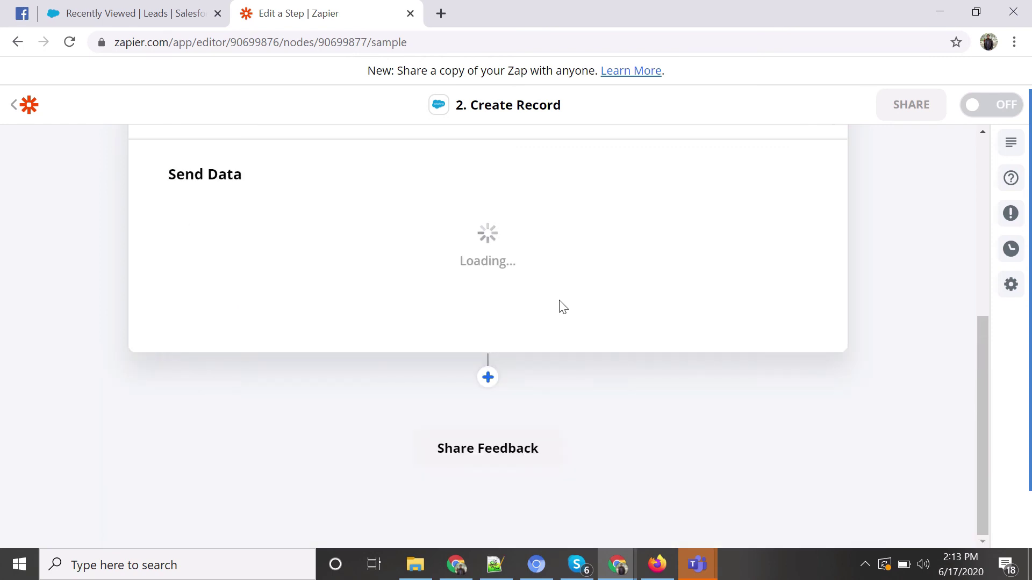
In the Salesforce leads list, refresh and open the new Propel Guru lead.
click(151, 12)
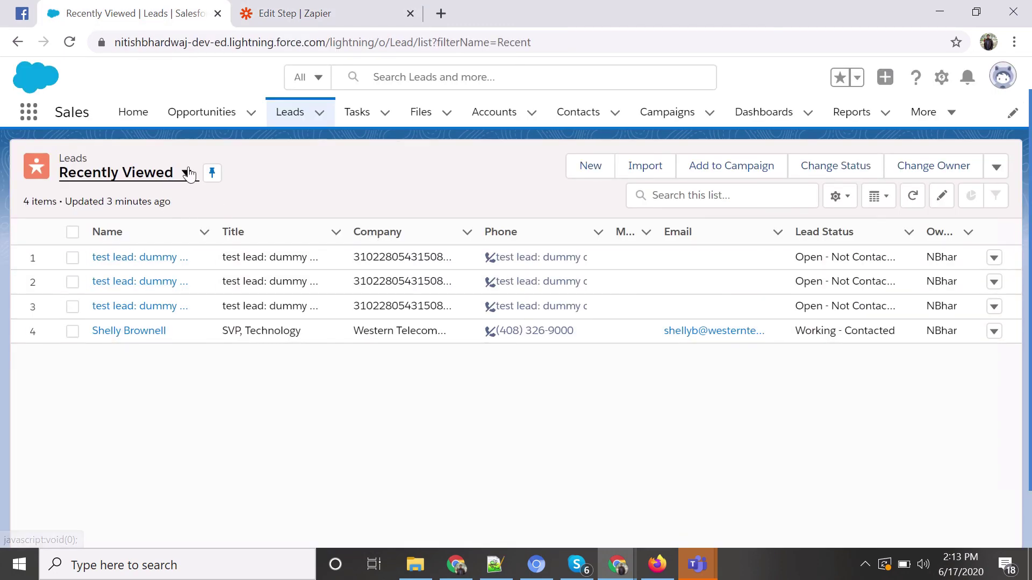
click(912, 196)
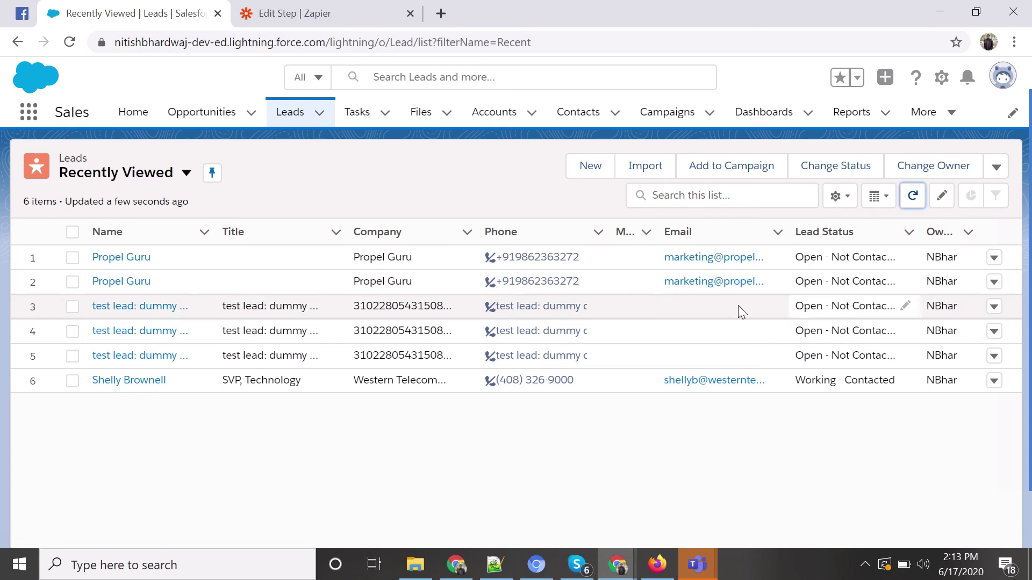
ctrl+click(122, 257)
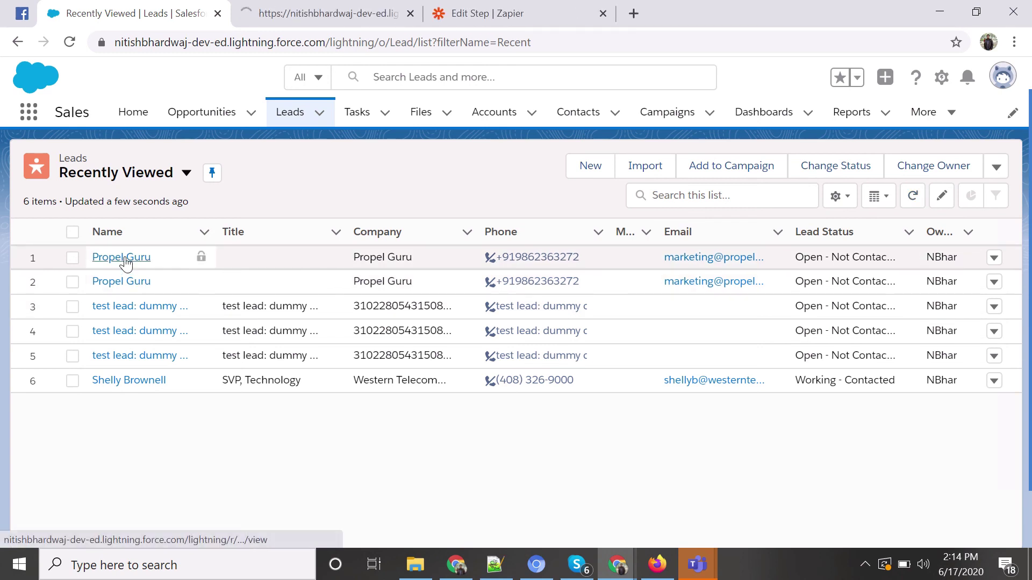
click(363, 18)
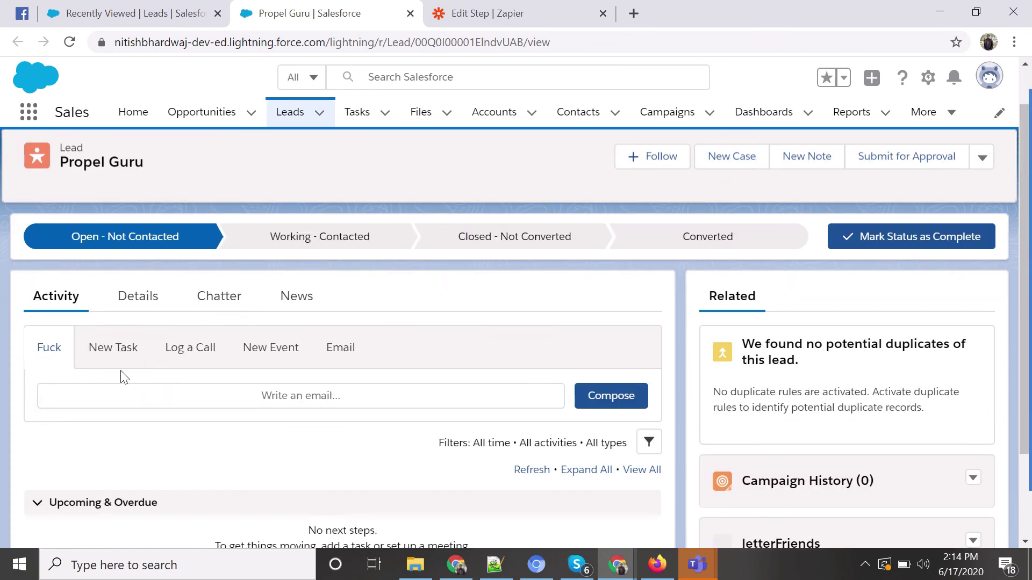
Check the lead's Details for company, phone, email and status Open - Not Contacted.
click(134, 301)
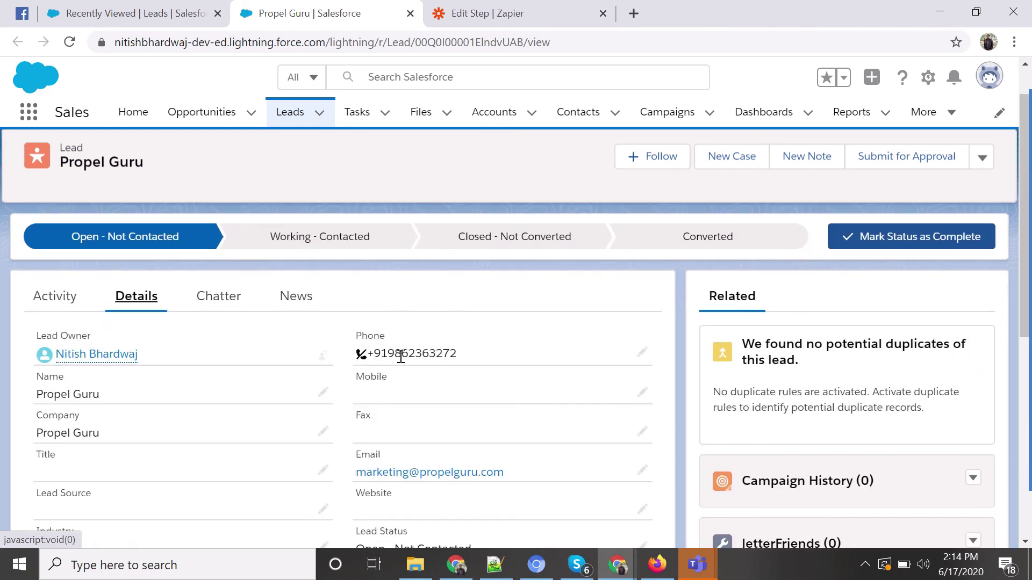
scroll(491, 340, down, 2)
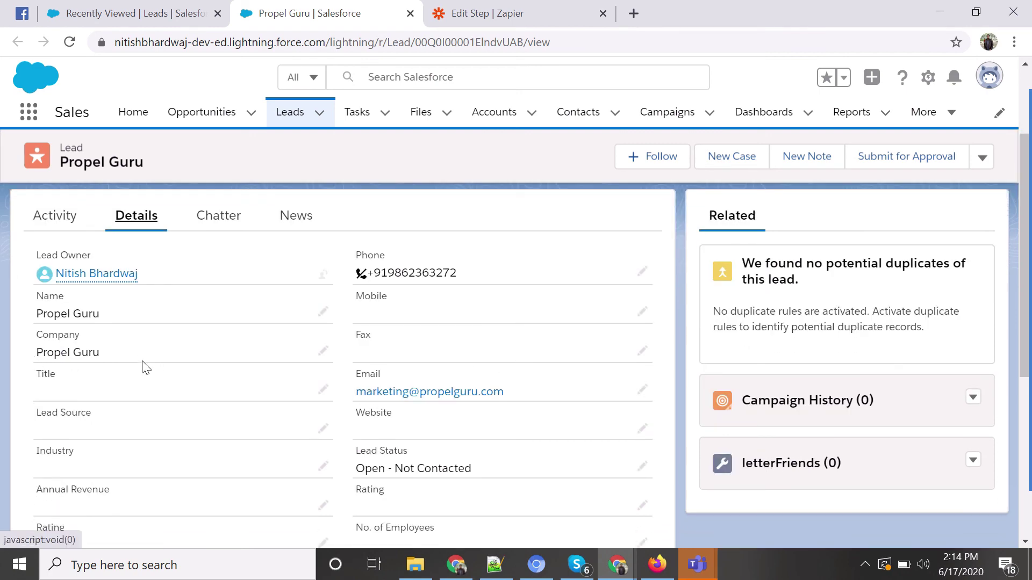
scroll(224, 335, down, 2)
scroll(199, 427, down, 5)
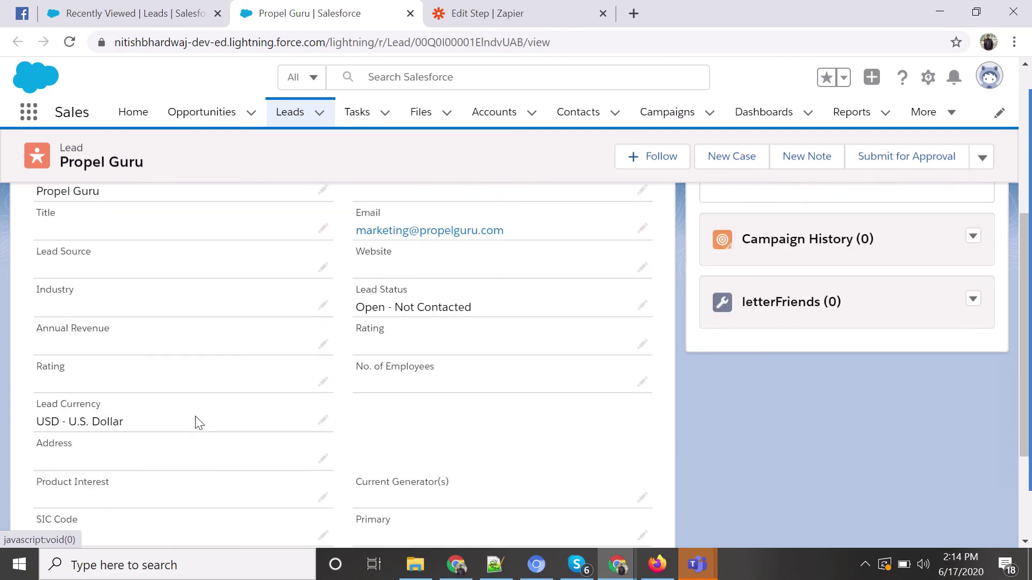
scroll(206, 417, up, 7)
scroll(210, 412, up, 3)
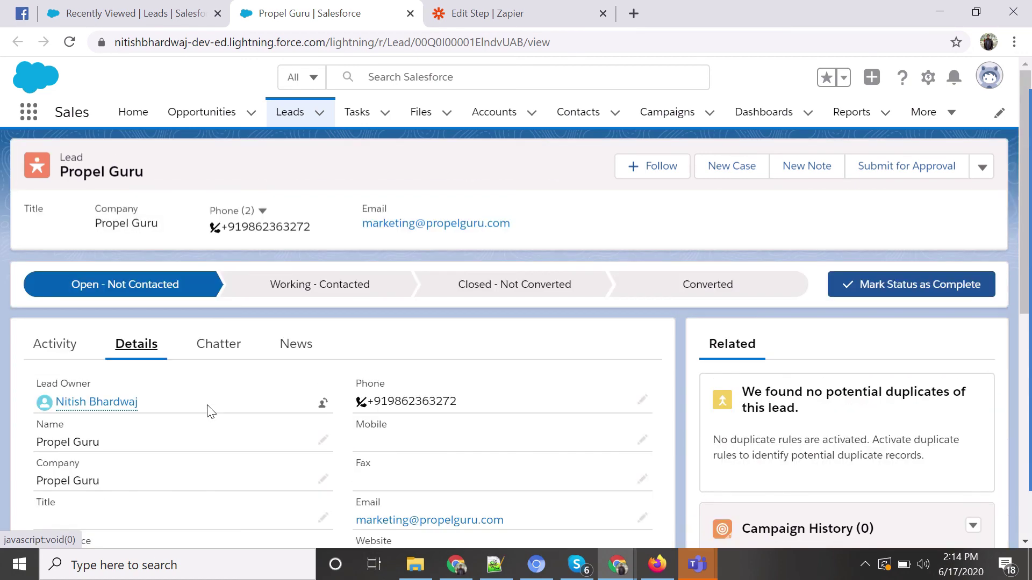